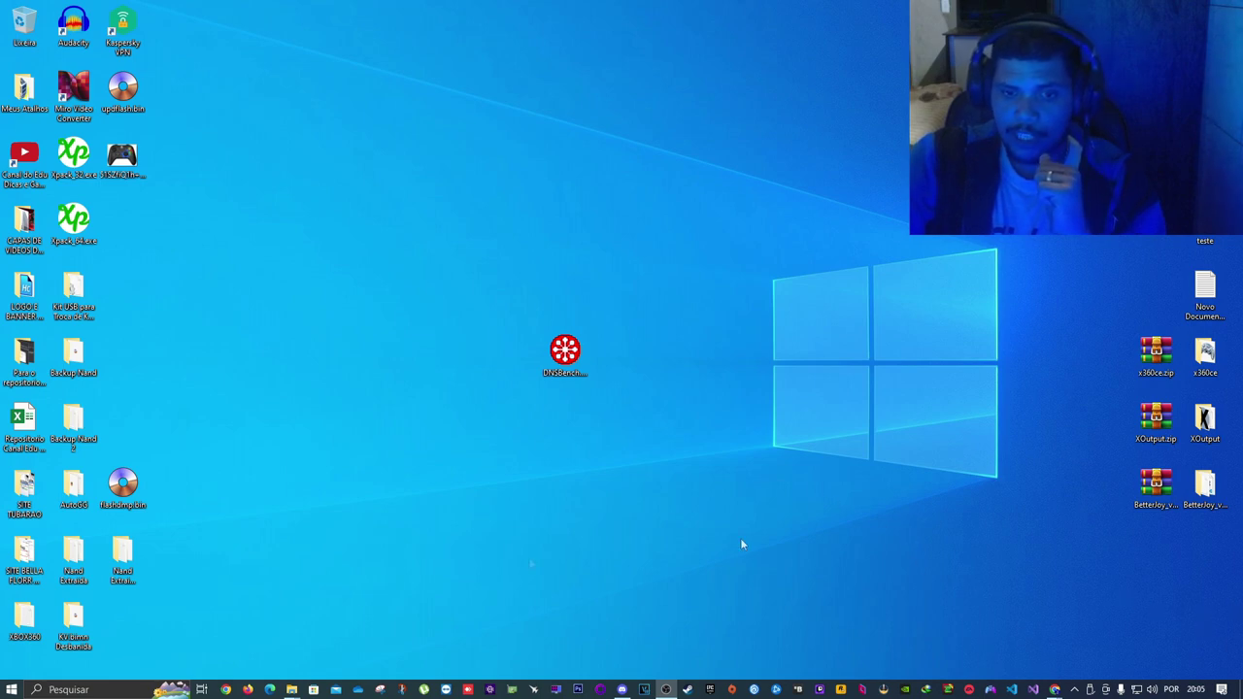
click(60, 690)
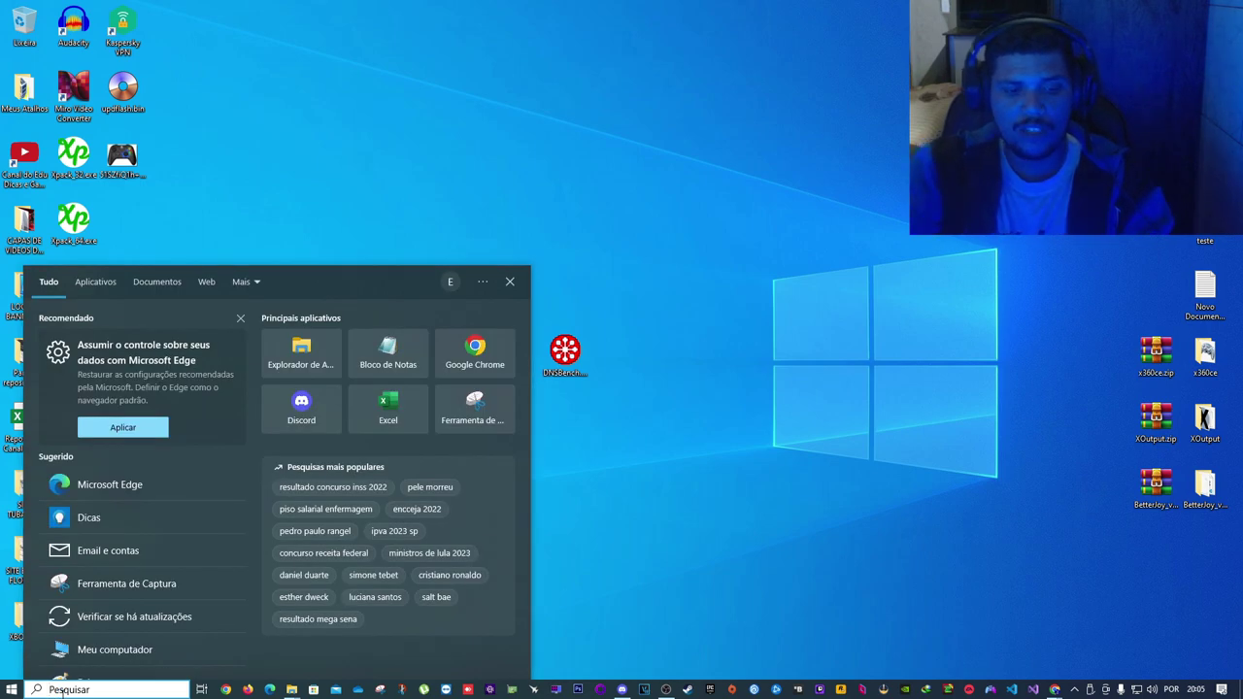
text(ed)
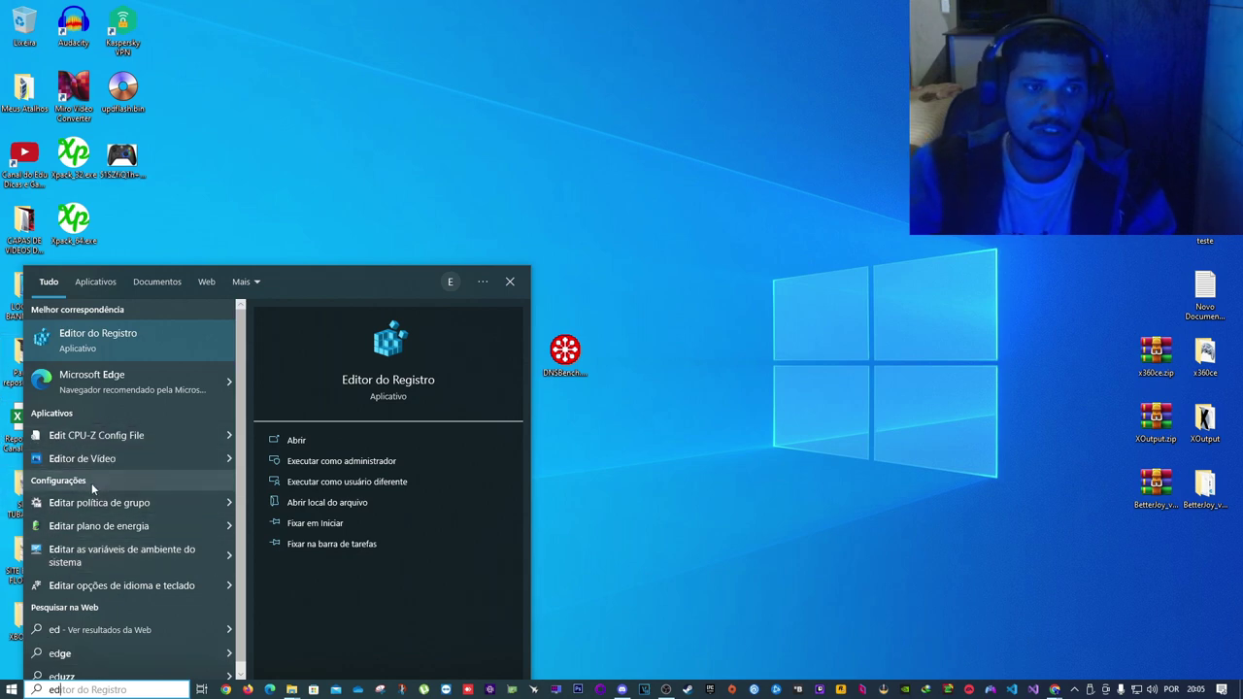
text(tor)
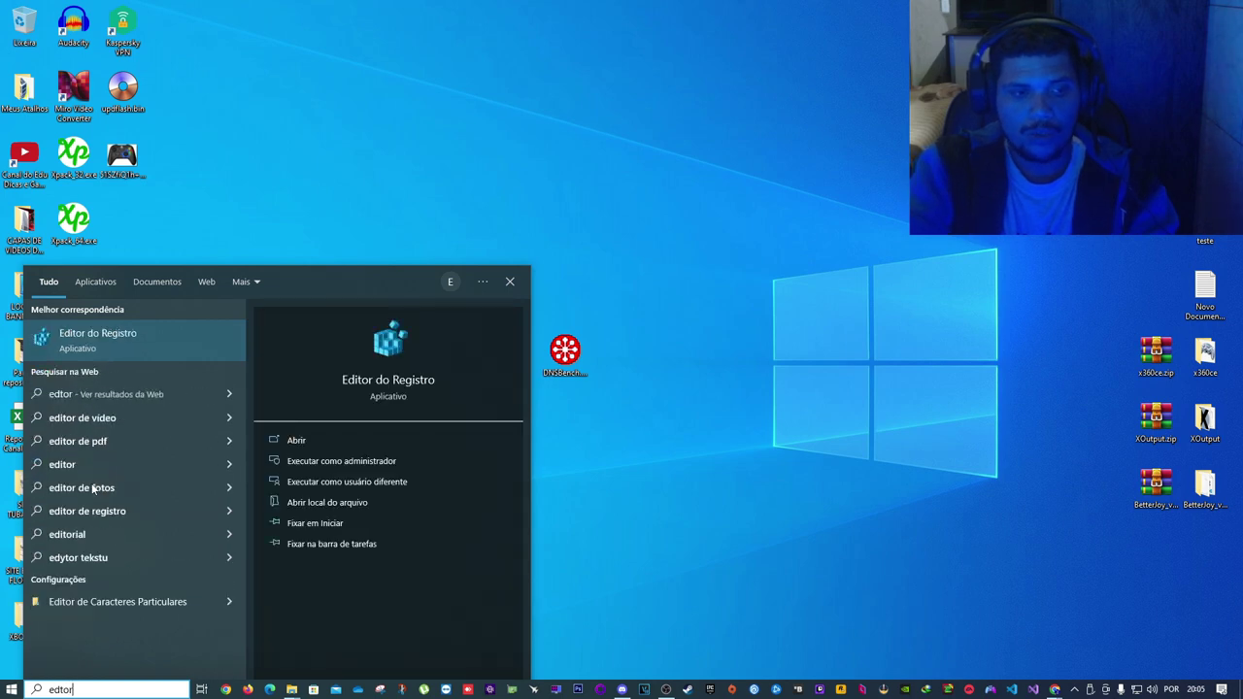
key(BackSpace)
key(BackSpace)
key(BackSpace)
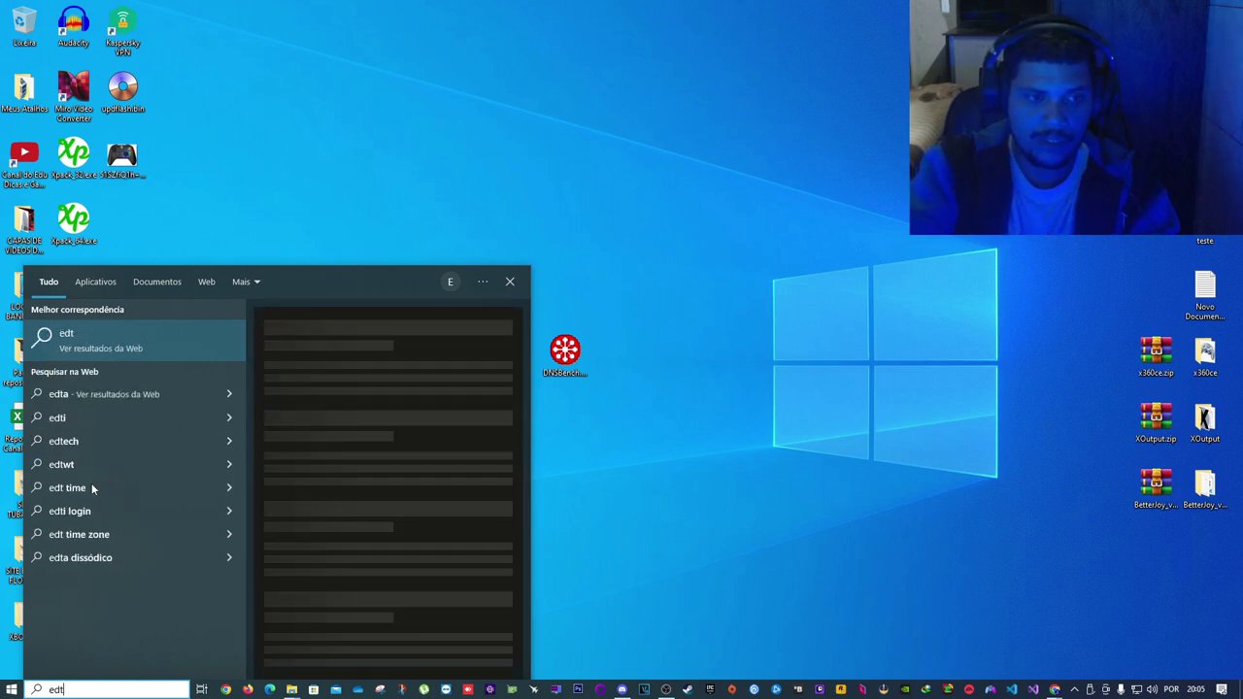
text(itor)
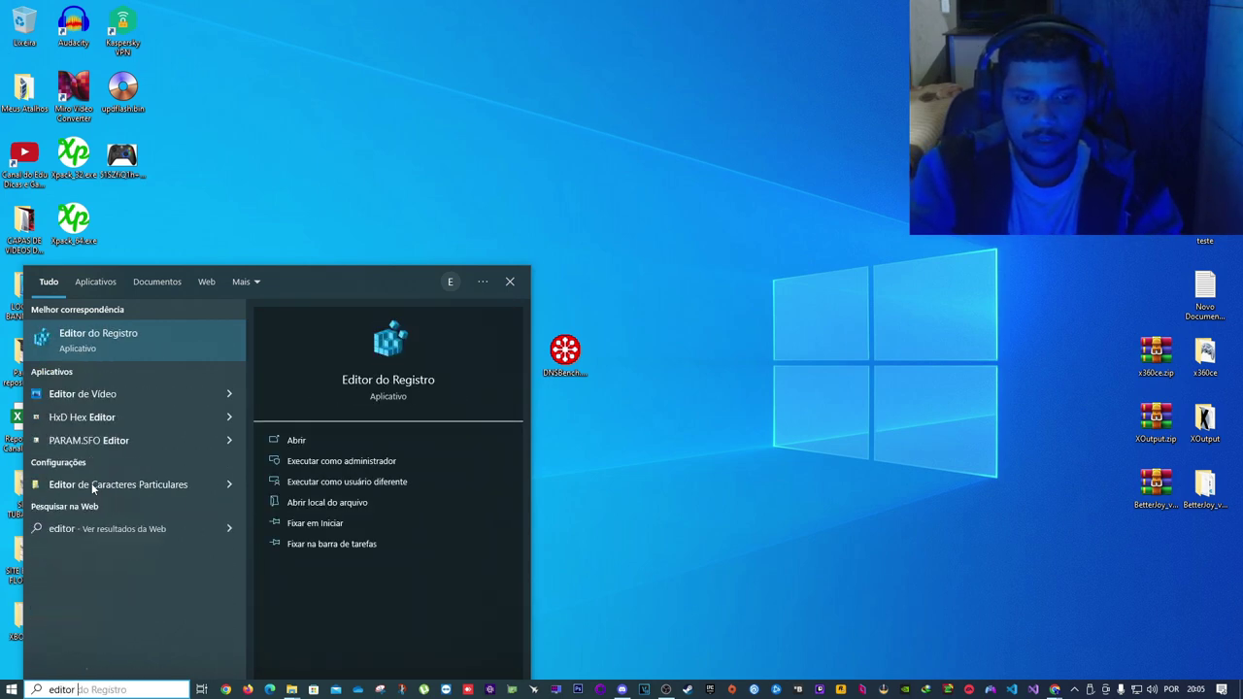
text( po)
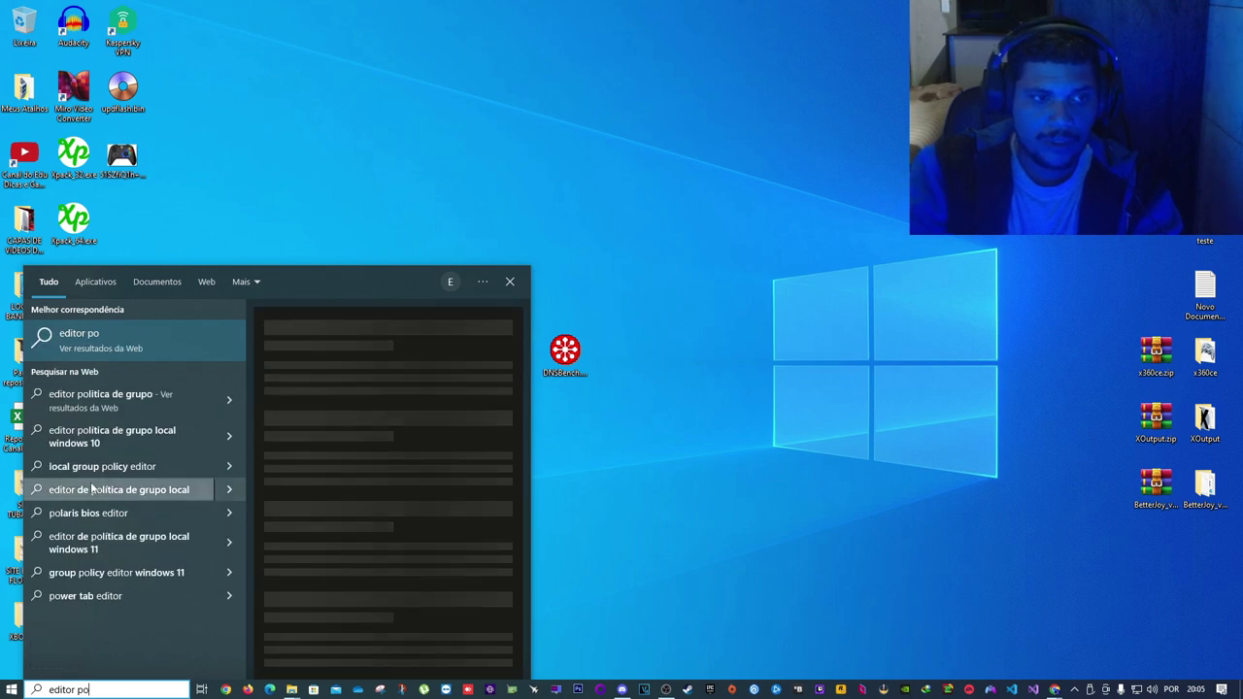
key(BackSpace)
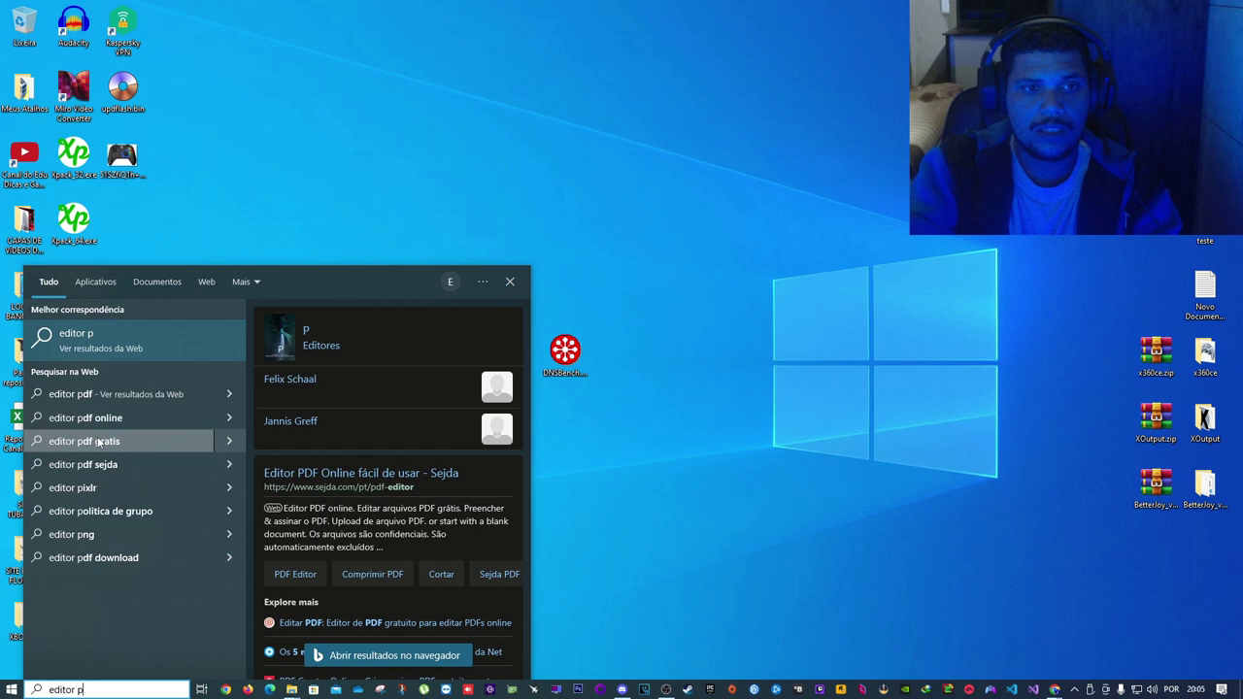
key(BackSpace)
key(BackSpace)
key(BackSpace)
key(BackSpace)
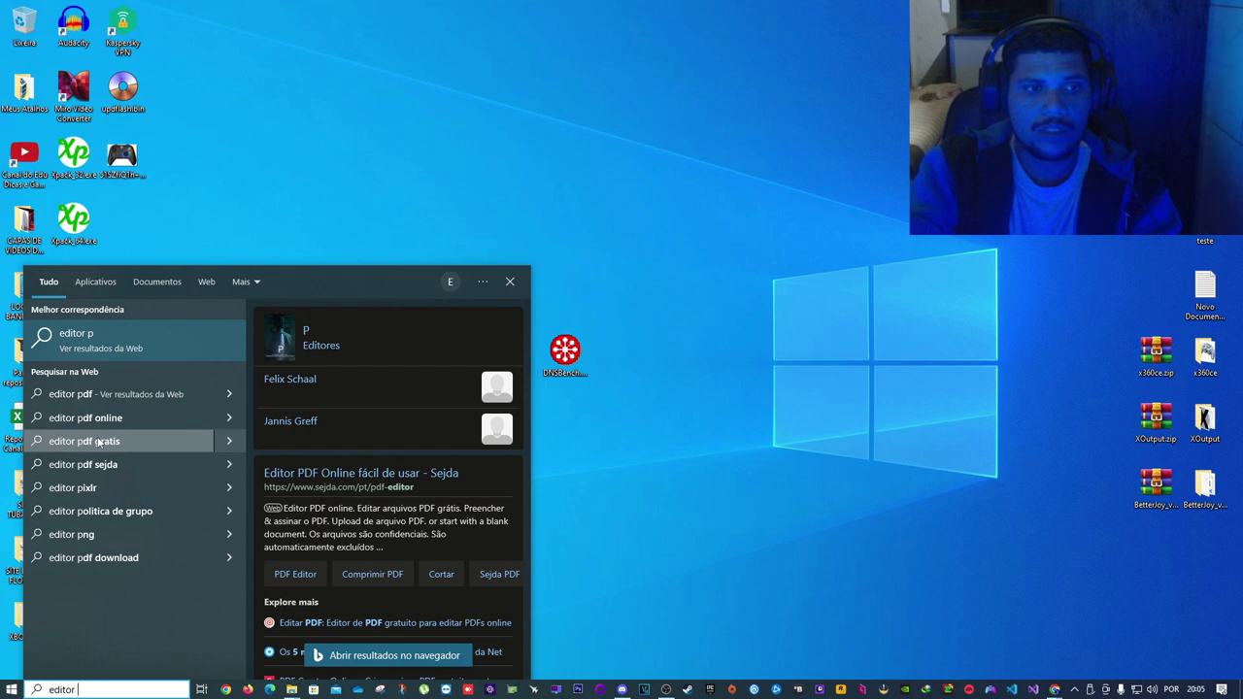
key(BackSpace)
key(BackSpace)
key(BackSpace)
key(BackSpace)
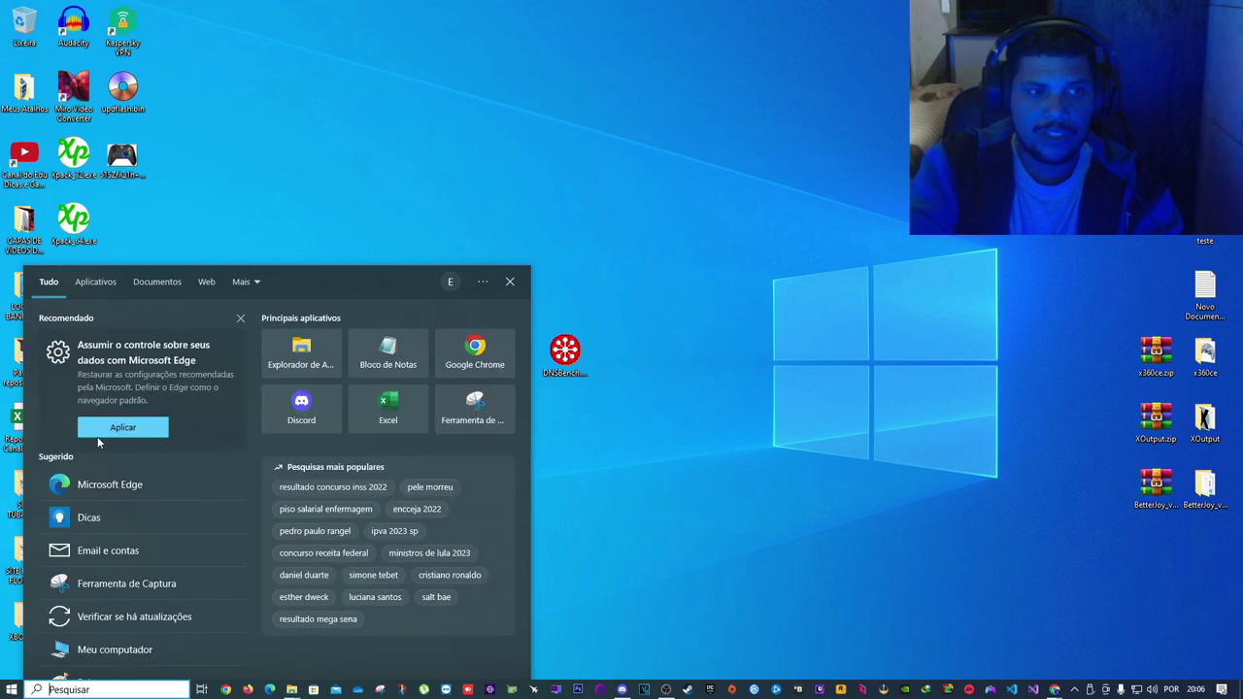
Search Windows for "gp", open Editar política de grupo, and reposition its window with a wider tree pane
text(gpe)
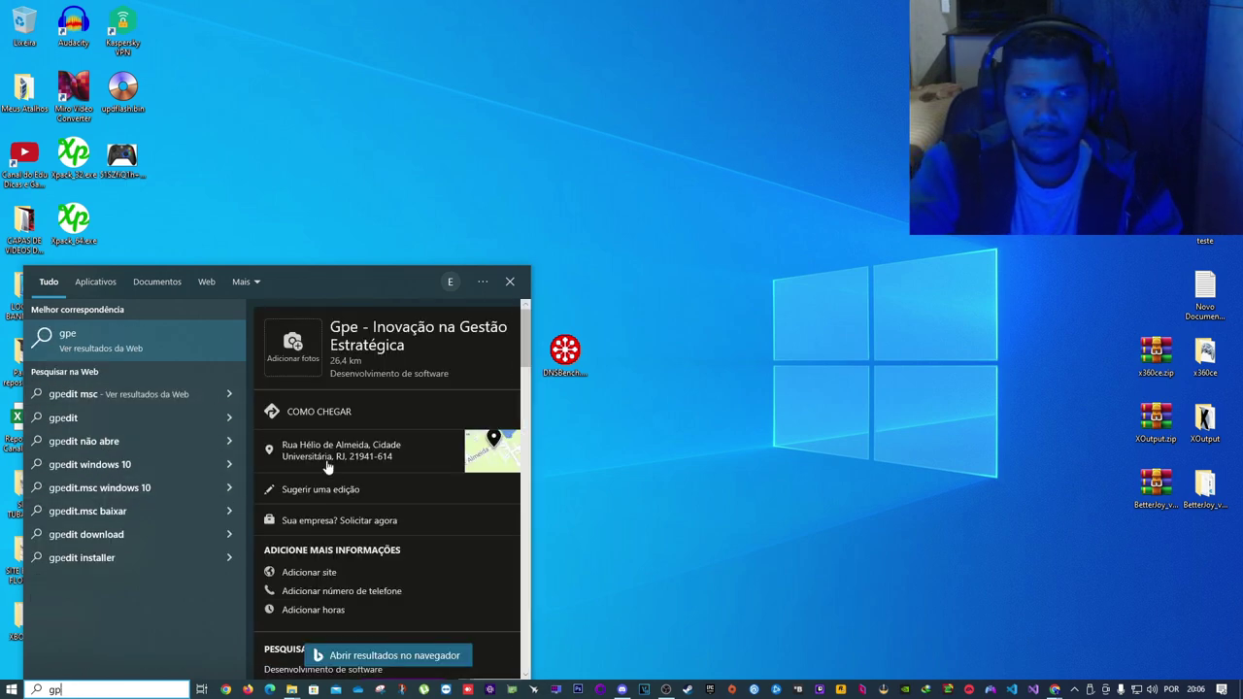
key(BackSpace)
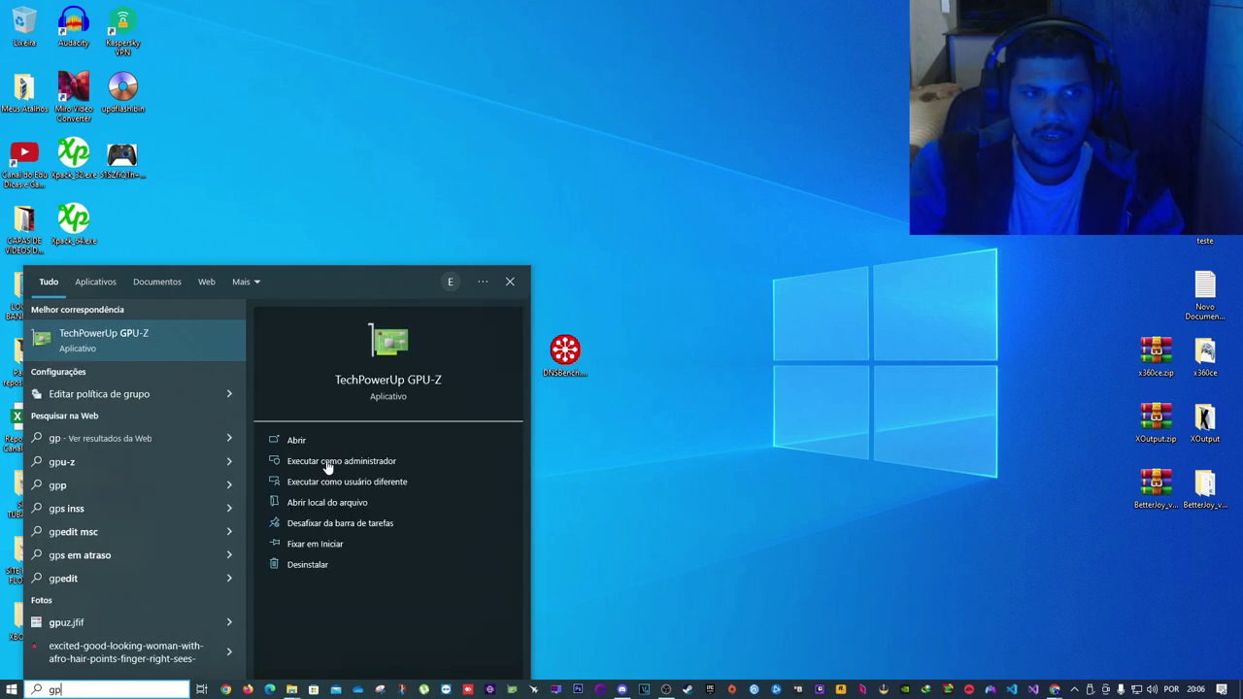
click(135, 395)
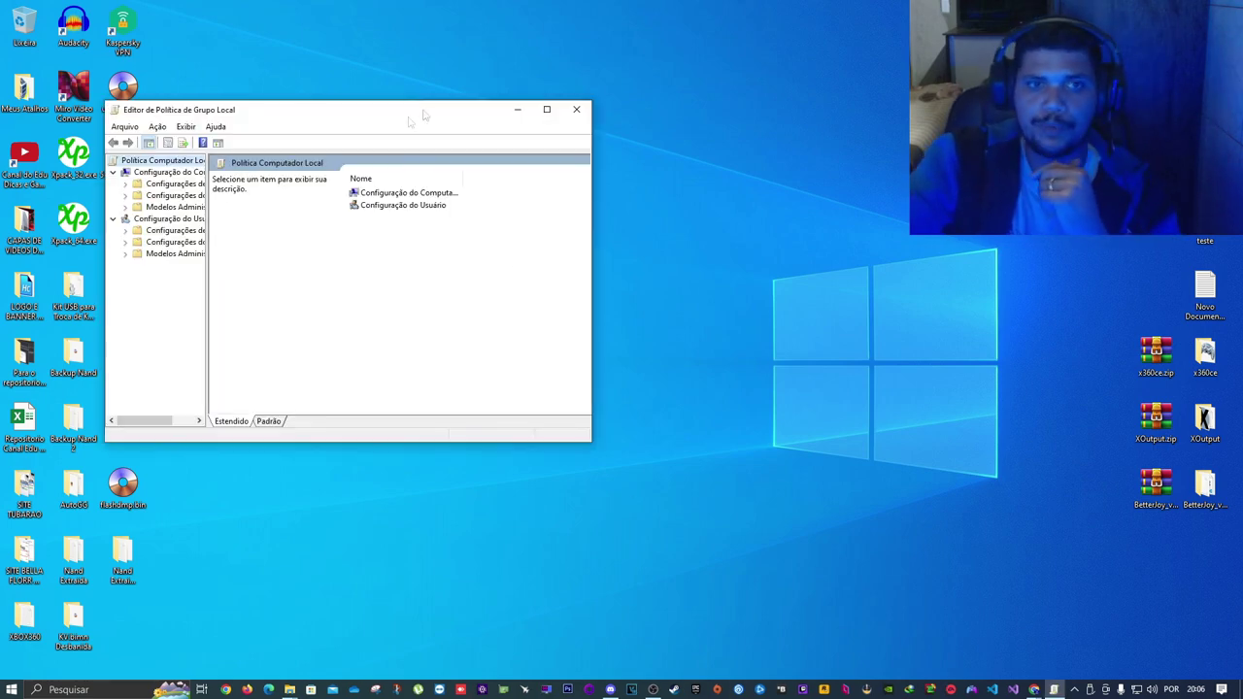
drag(385, 117, 722, 179)
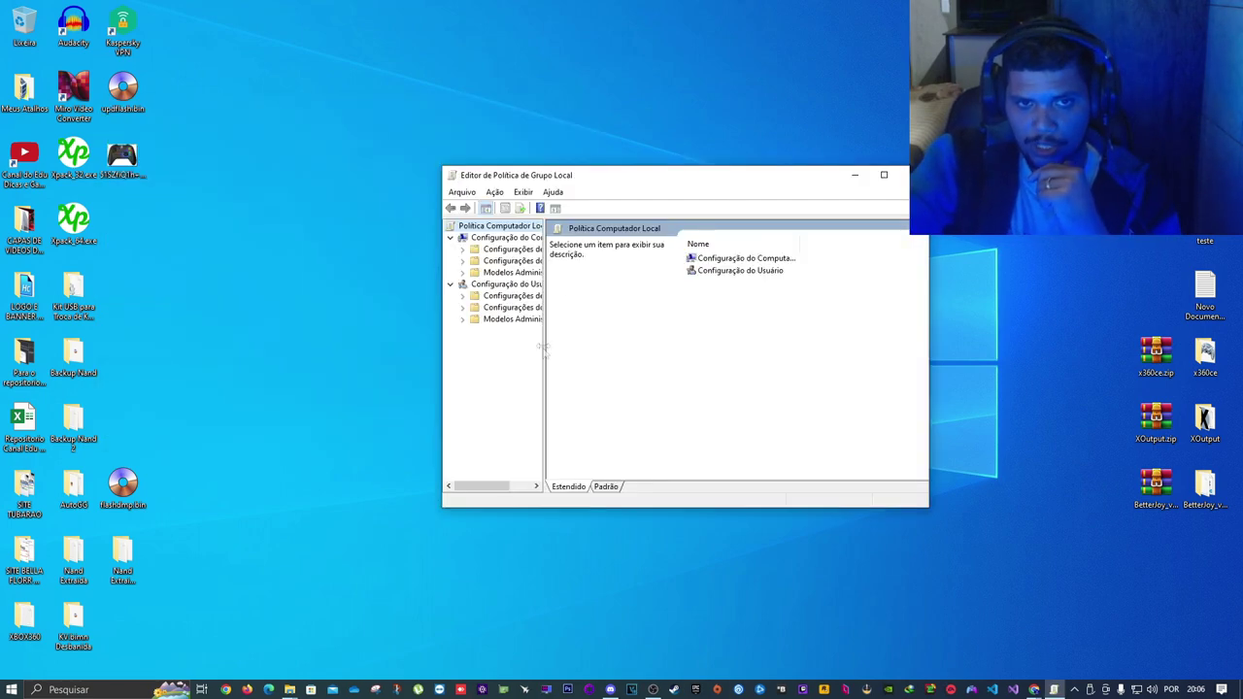
drag(544, 345, 618, 347)
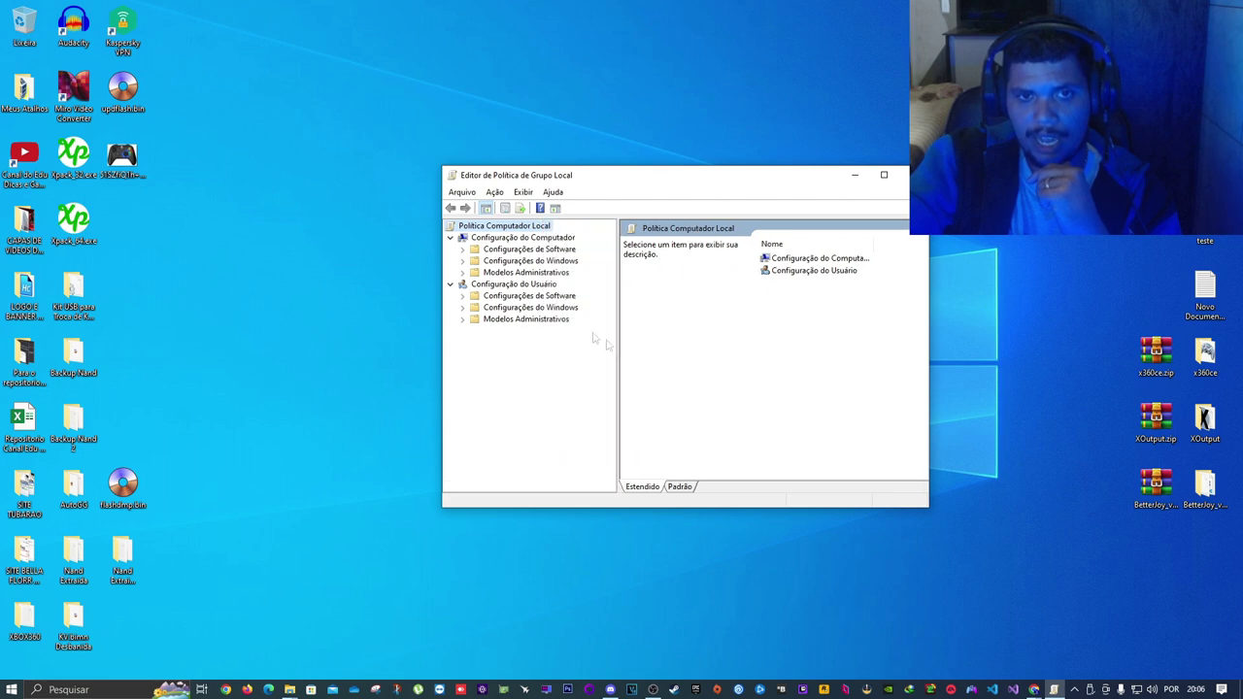
Open the Agendador de pacotes QoS folder under Configuração do Computador, Modelos Administrativos, Rede
click(515, 273)
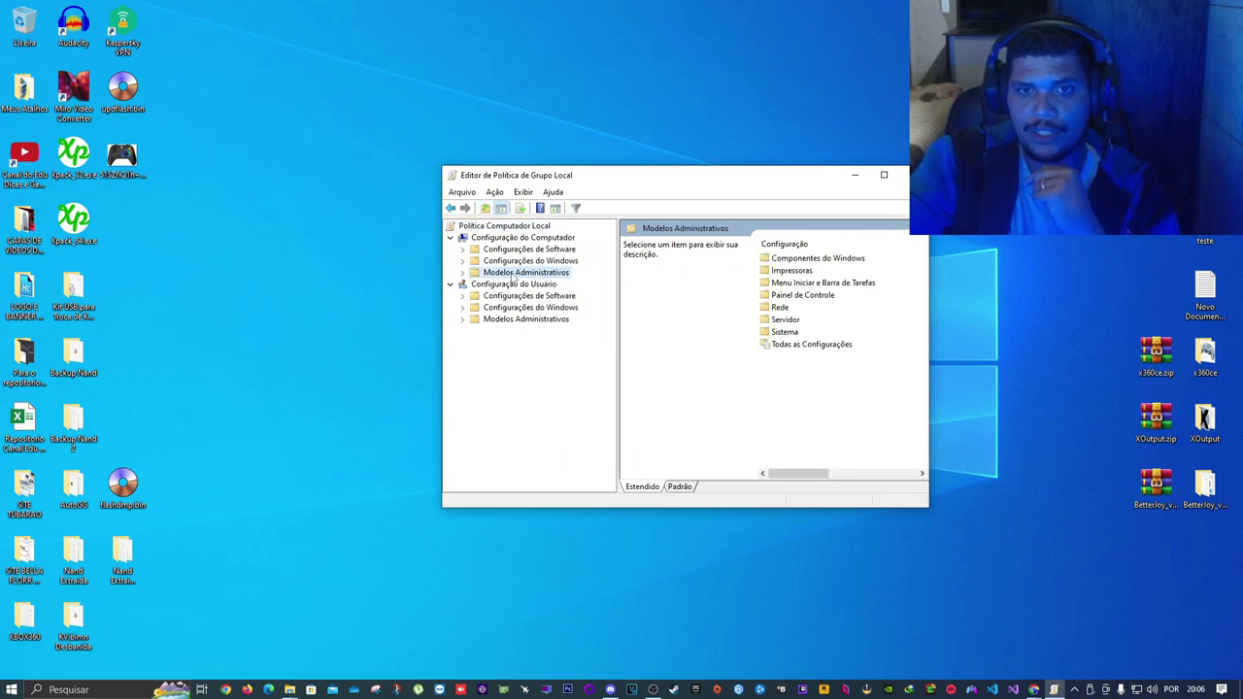
click(776, 309)
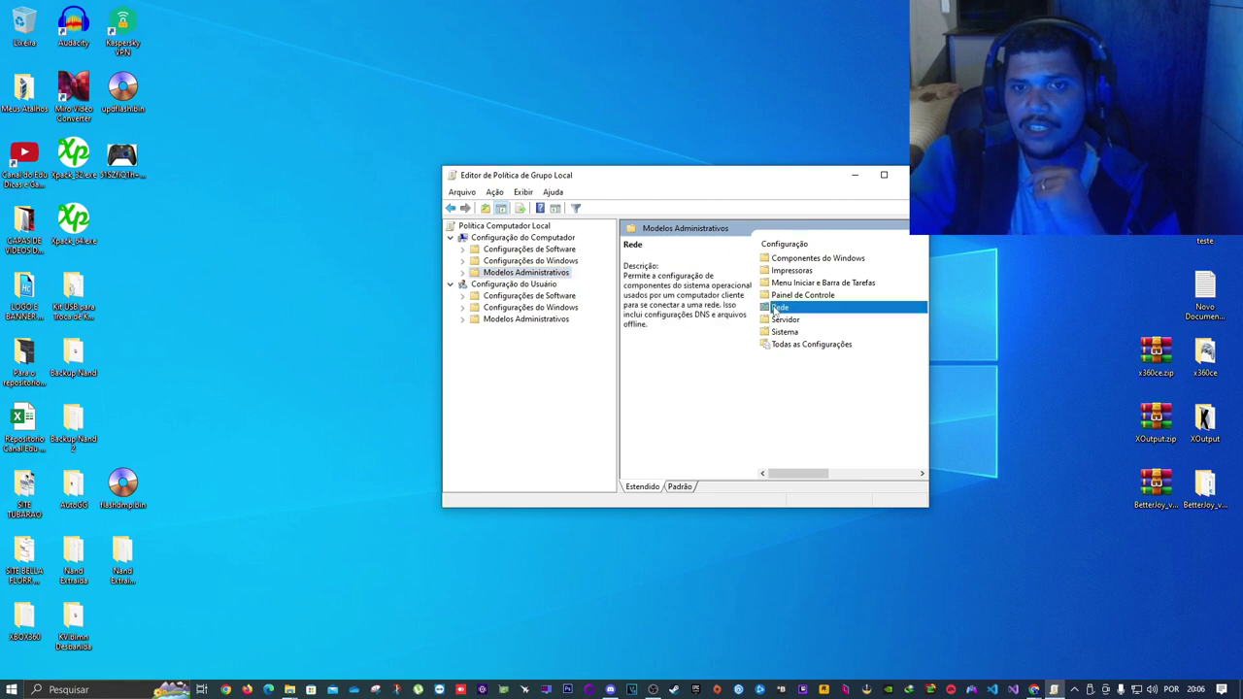
double_click(776, 309)
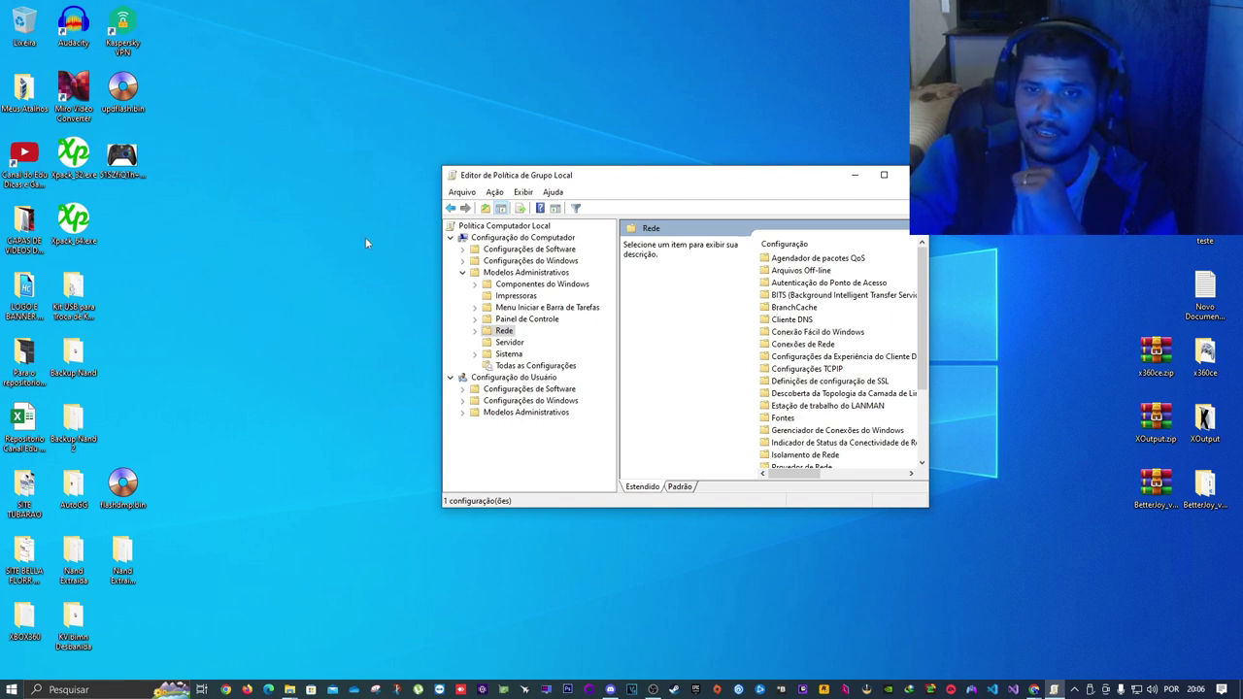
scroll(853, 397, down, 1)
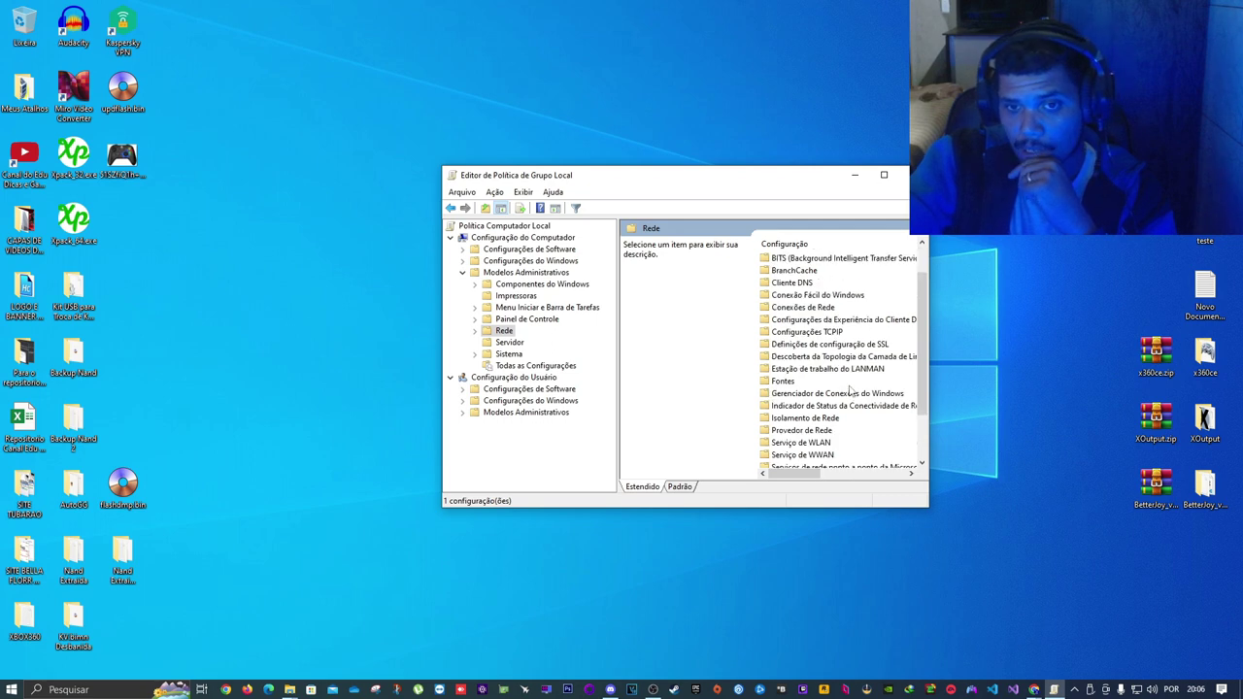
scroll(851, 393, down, 2)
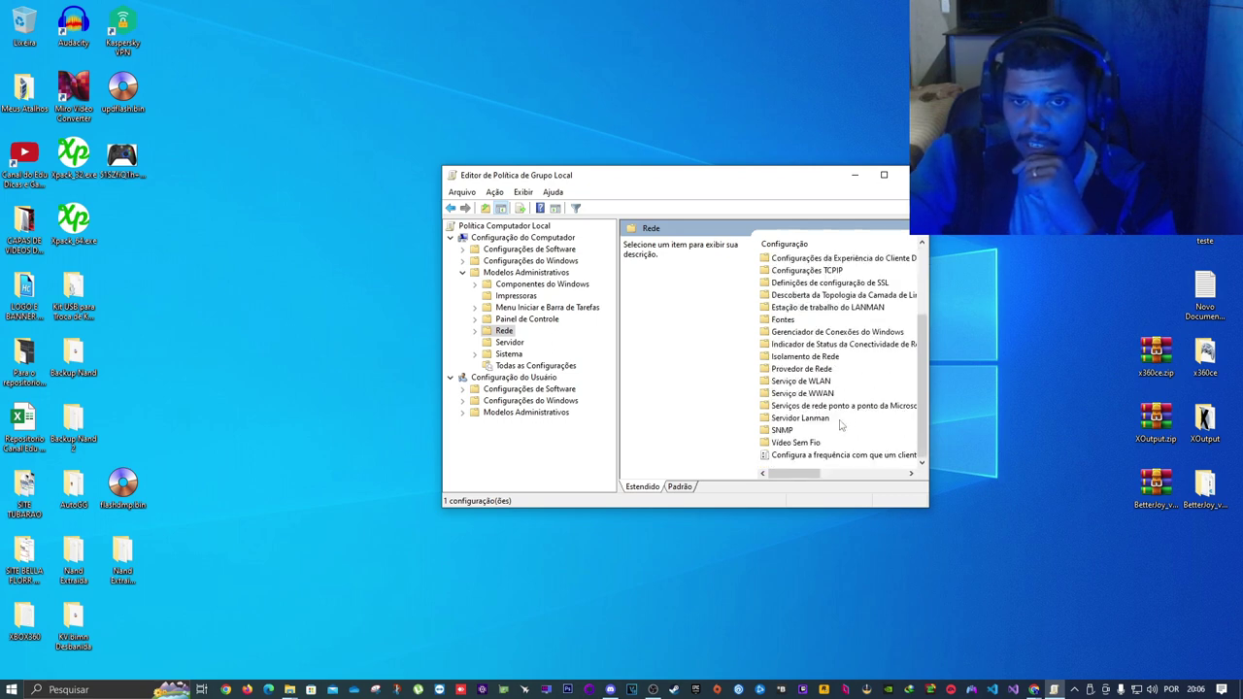
scroll(841, 426, up, 3)
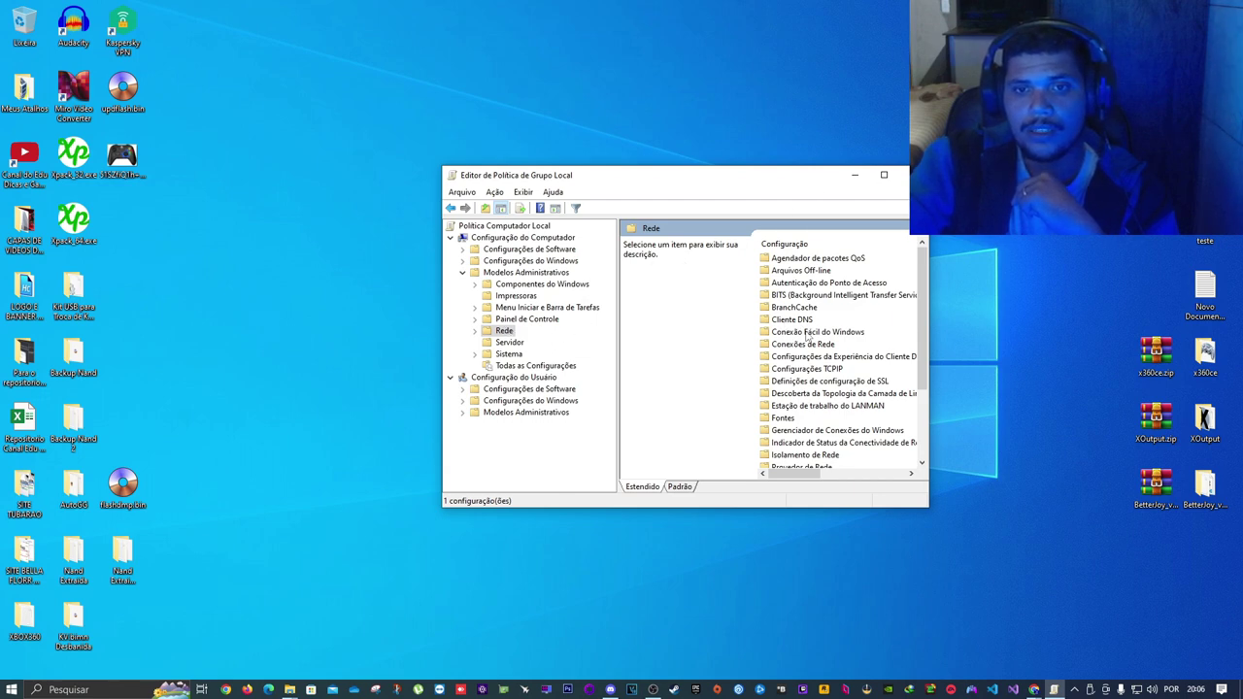
double_click(851, 260)
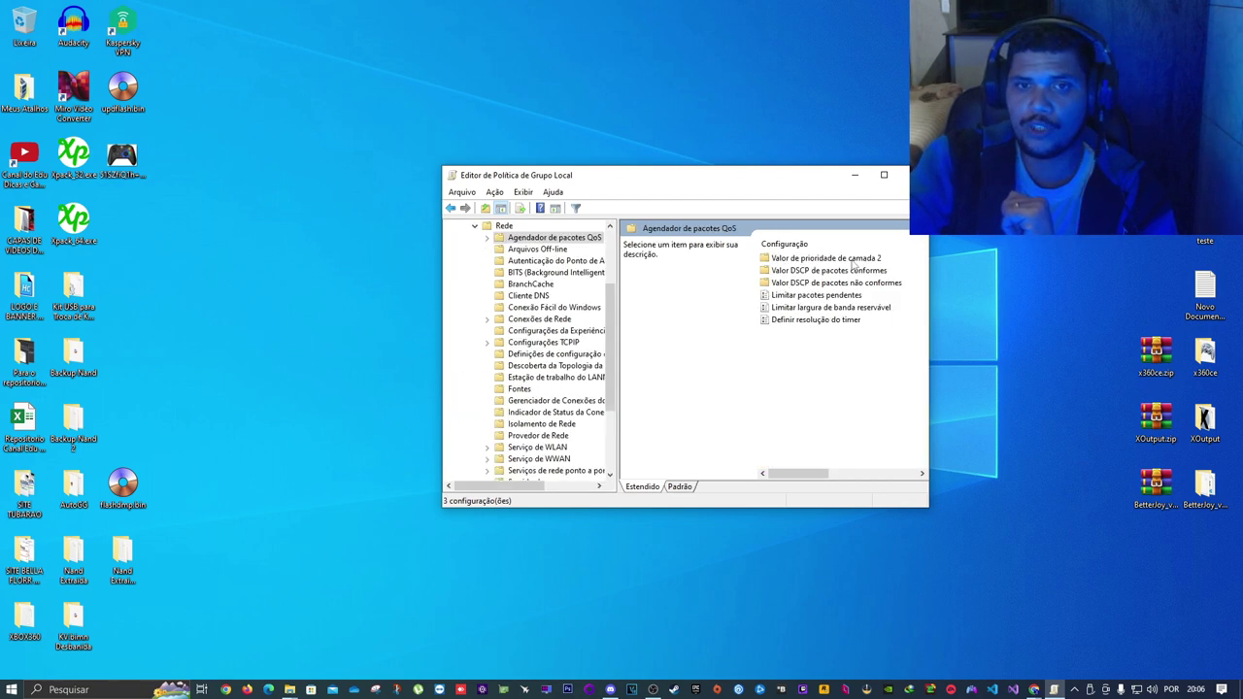
Enable the Limitar largura de banda reservável policy with a bandwidth limit of 0%, apply it, and close the policy editor
double_click(825, 308)
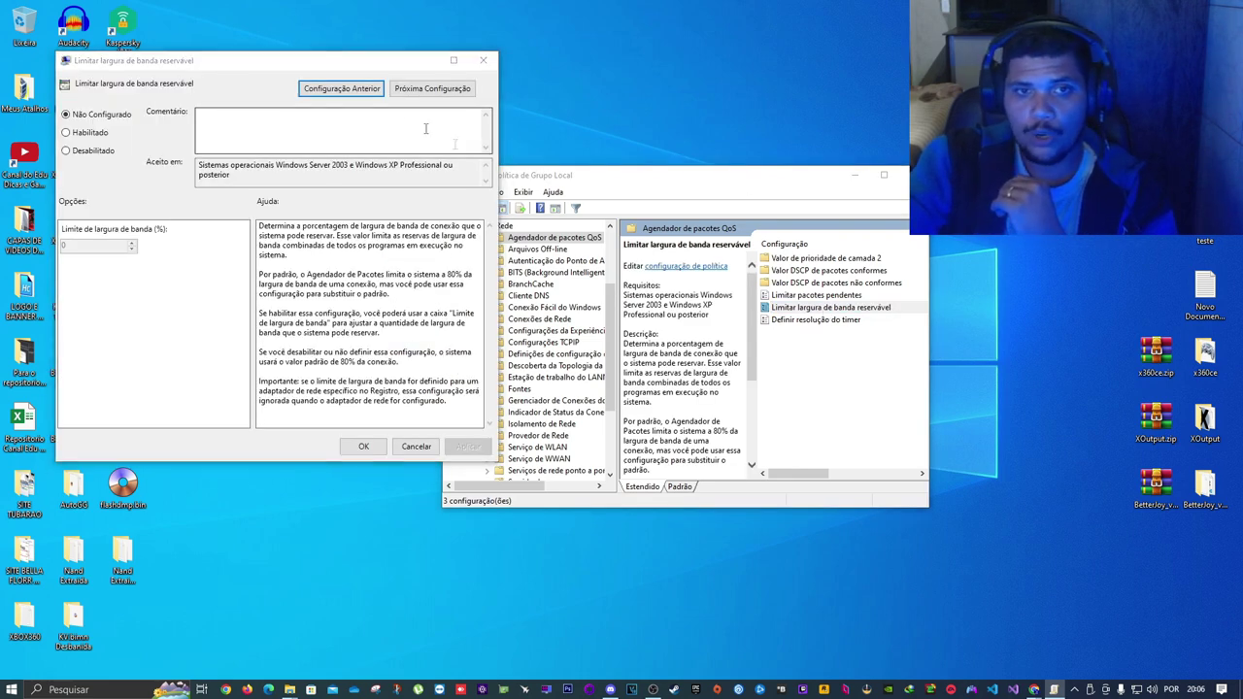
drag(336, 68, 720, 160)
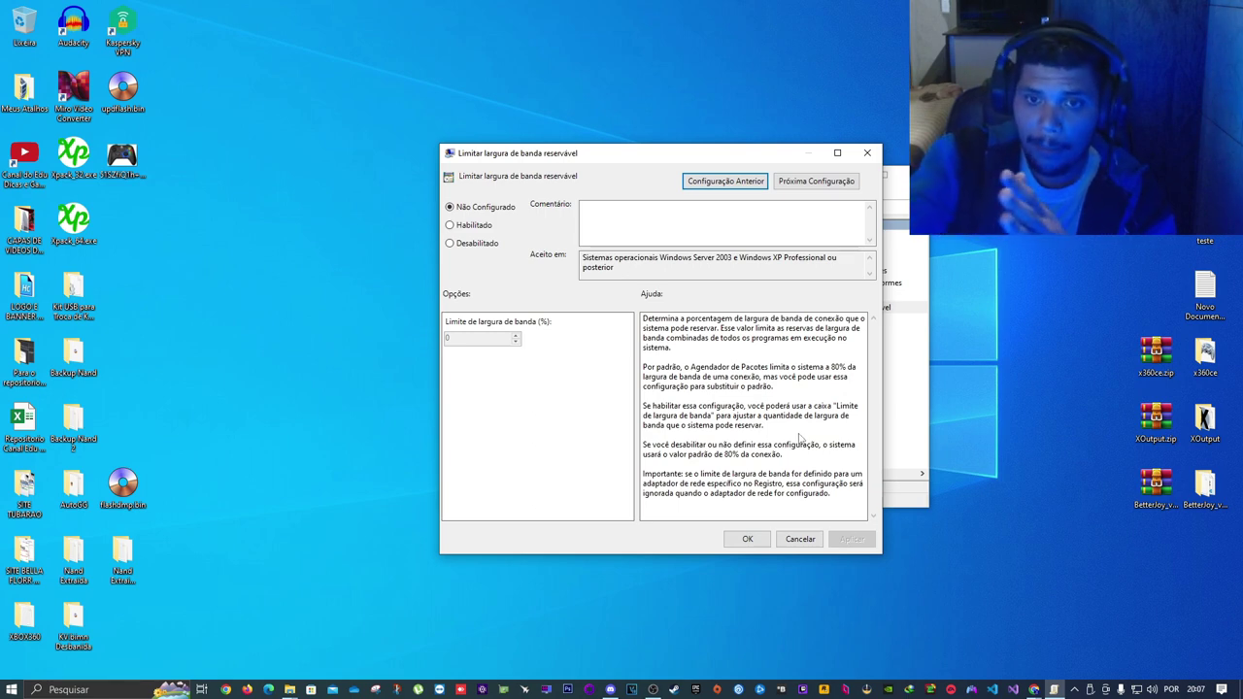
click(451, 226)
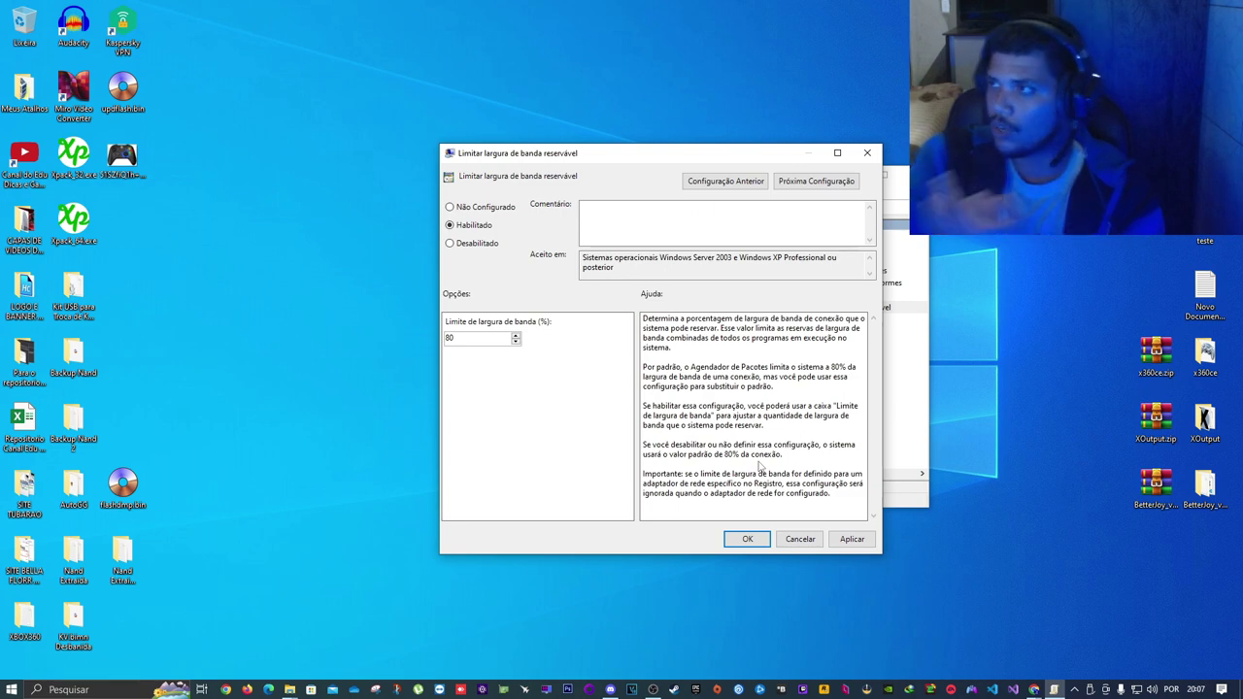
click(473, 337)
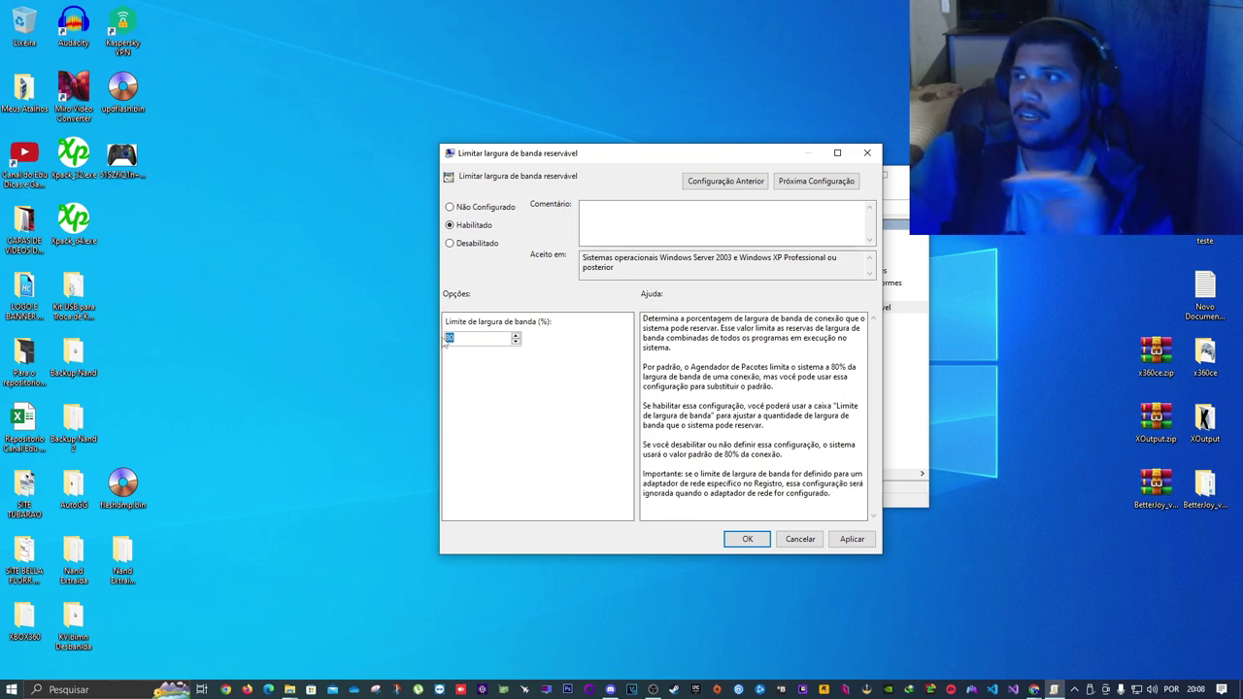
text(0)
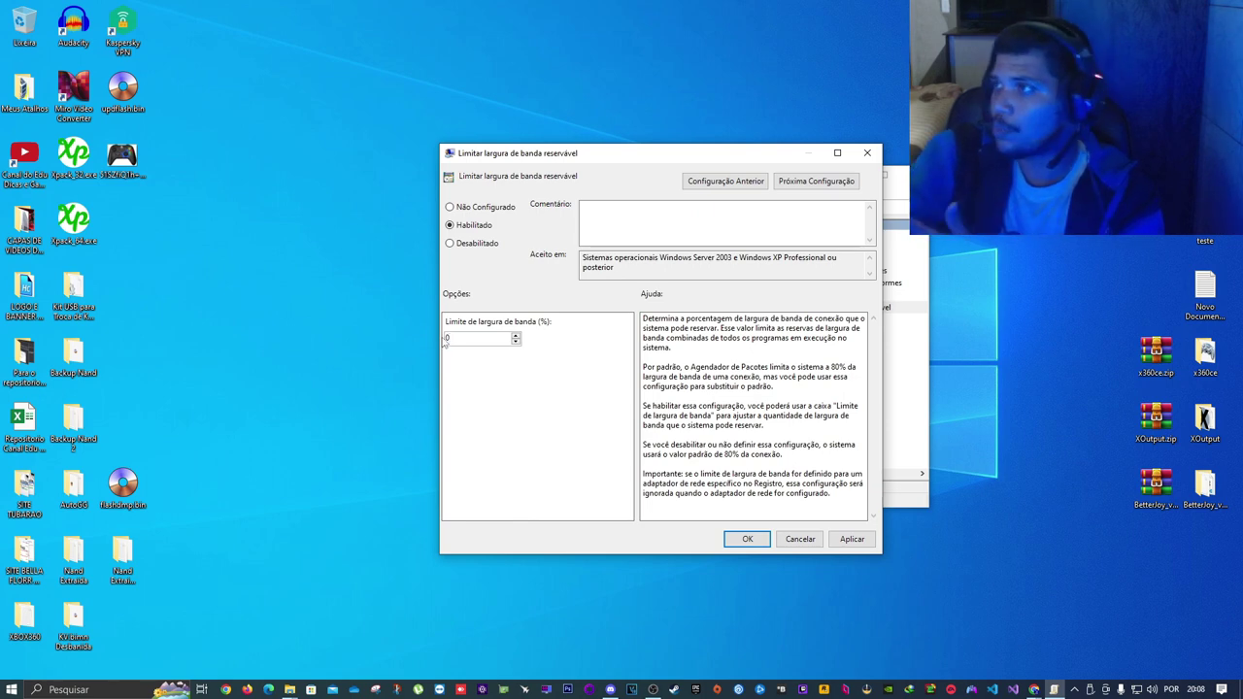
click(851, 539)
click(756, 542)
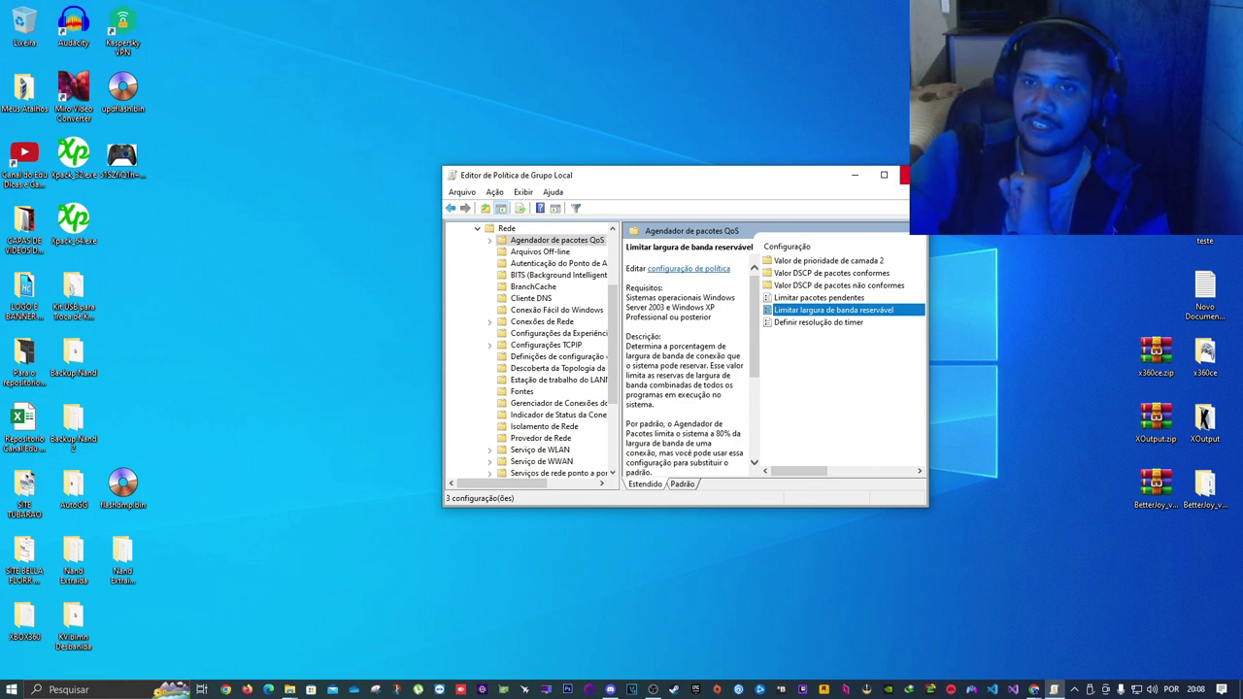
click(913, 175)
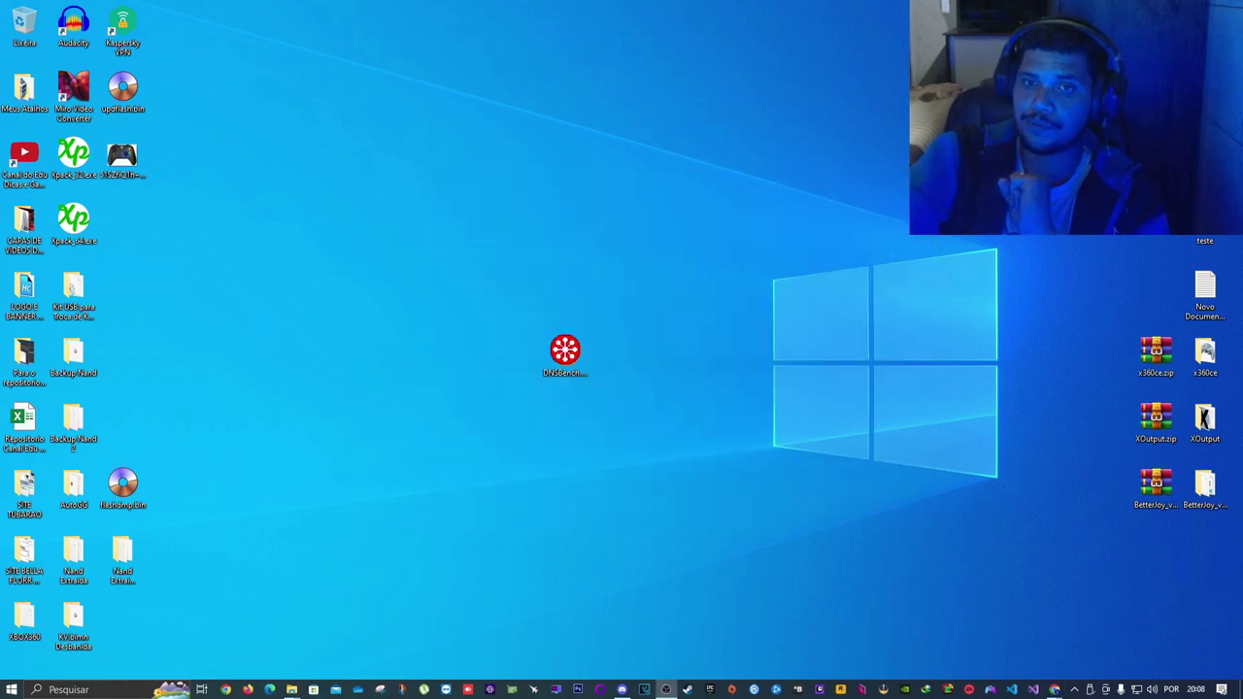
Open the network and Internet settings and display the network adapter options
right_click(1137, 692)
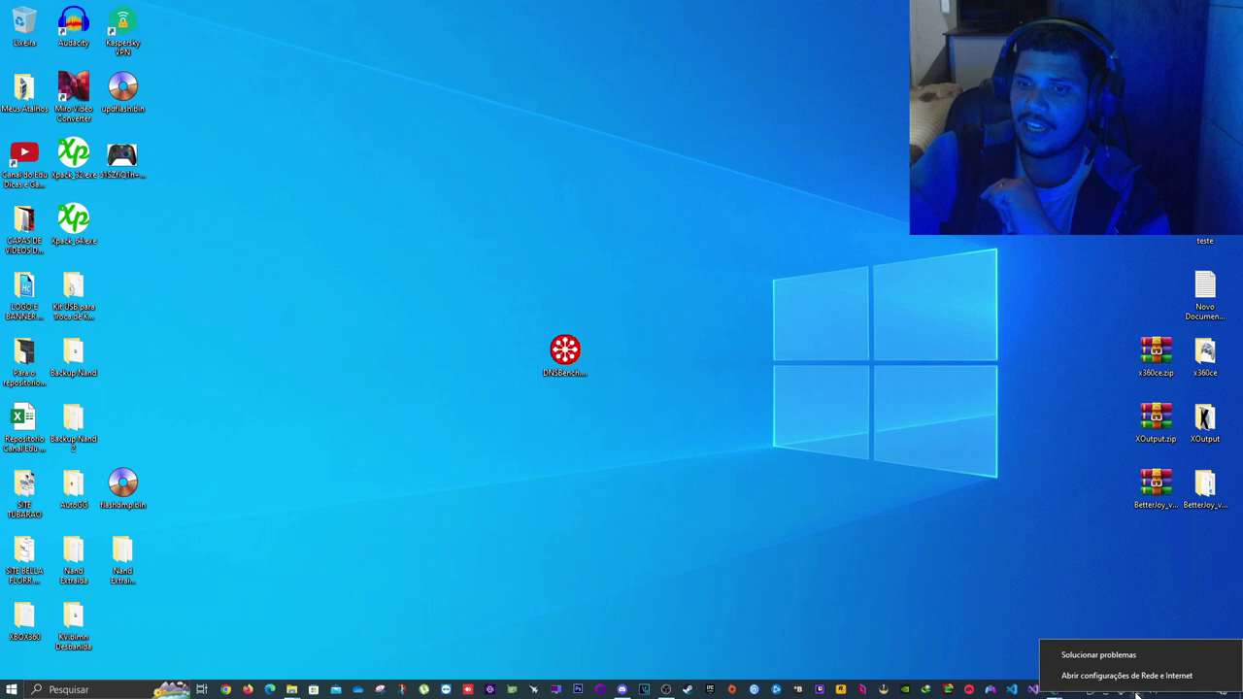
click(1090, 676)
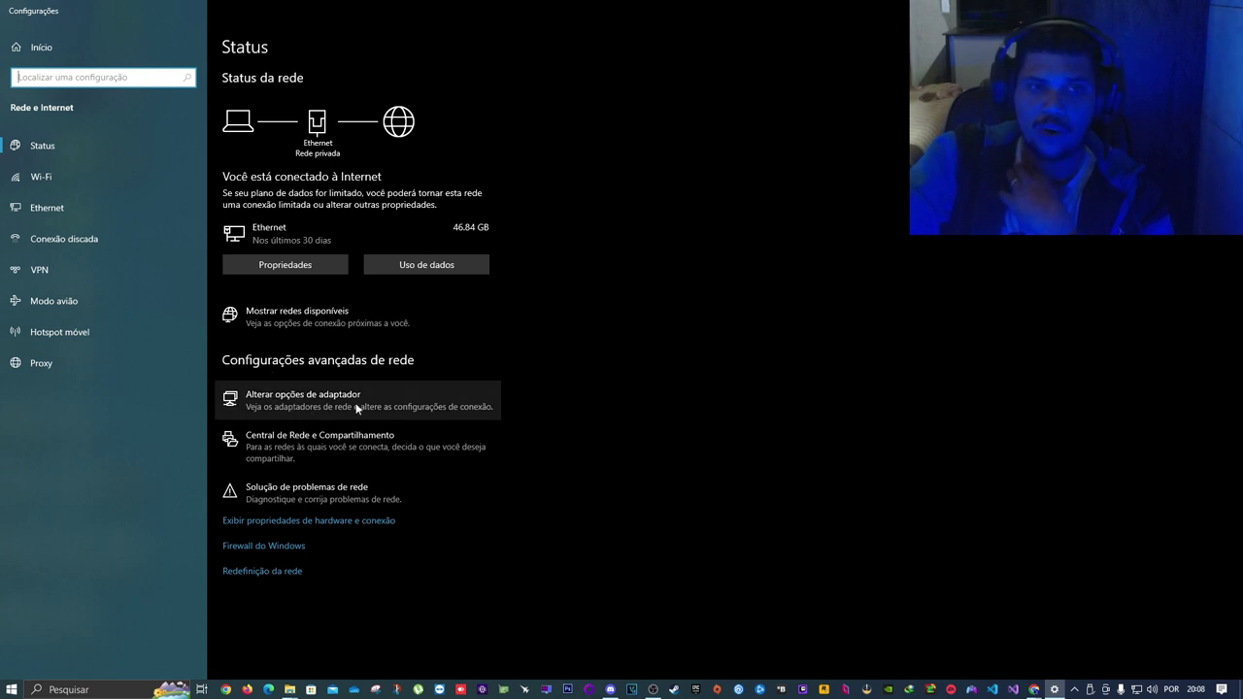
click(331, 407)
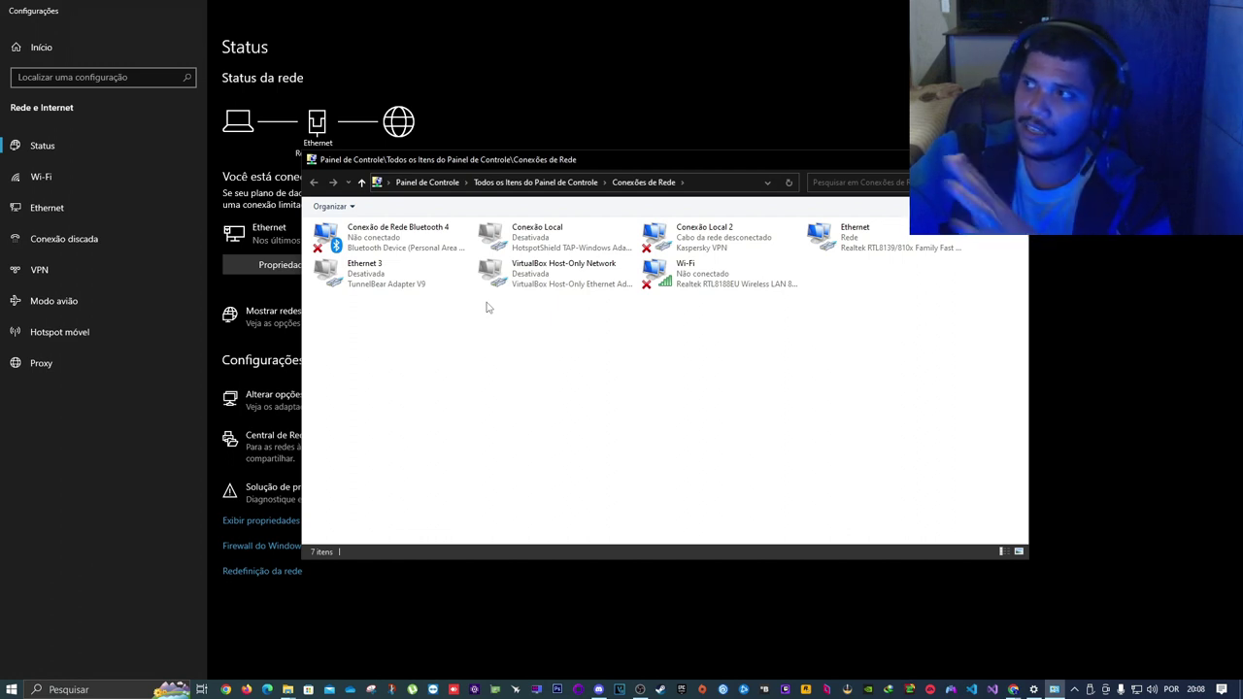
Open the properties of the Ethernet connection and move the dialog over the middle of the connections window
click(857, 239)
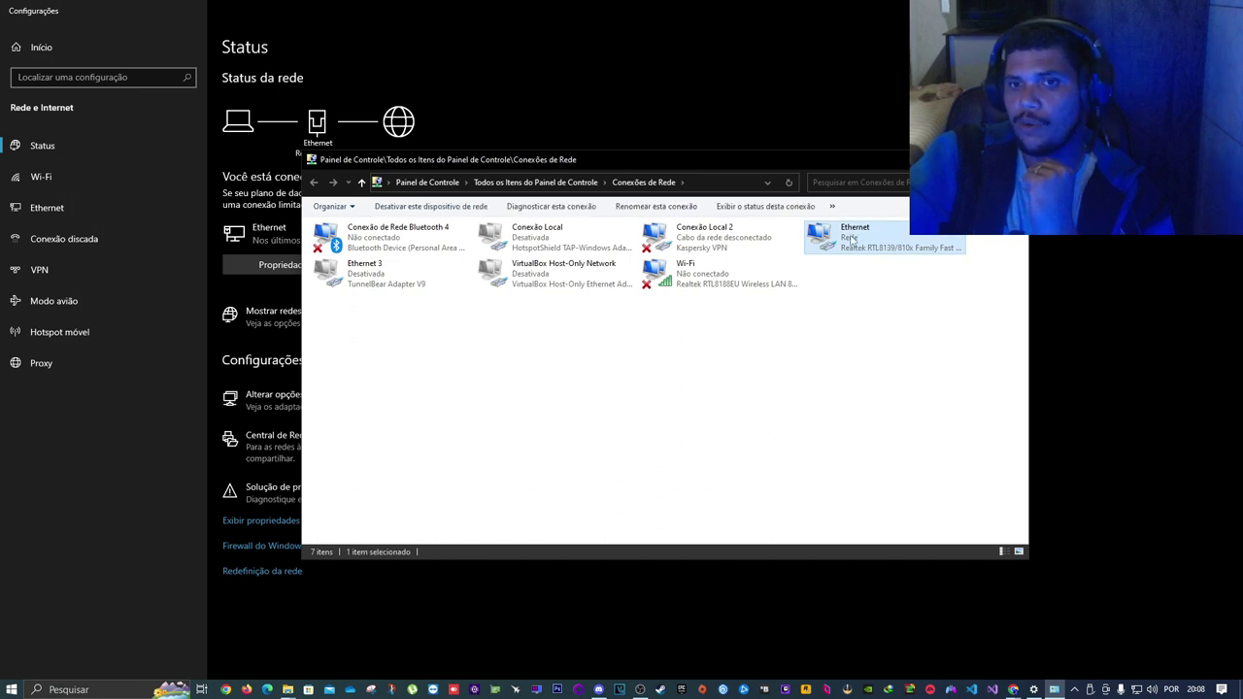
right_click(859, 245)
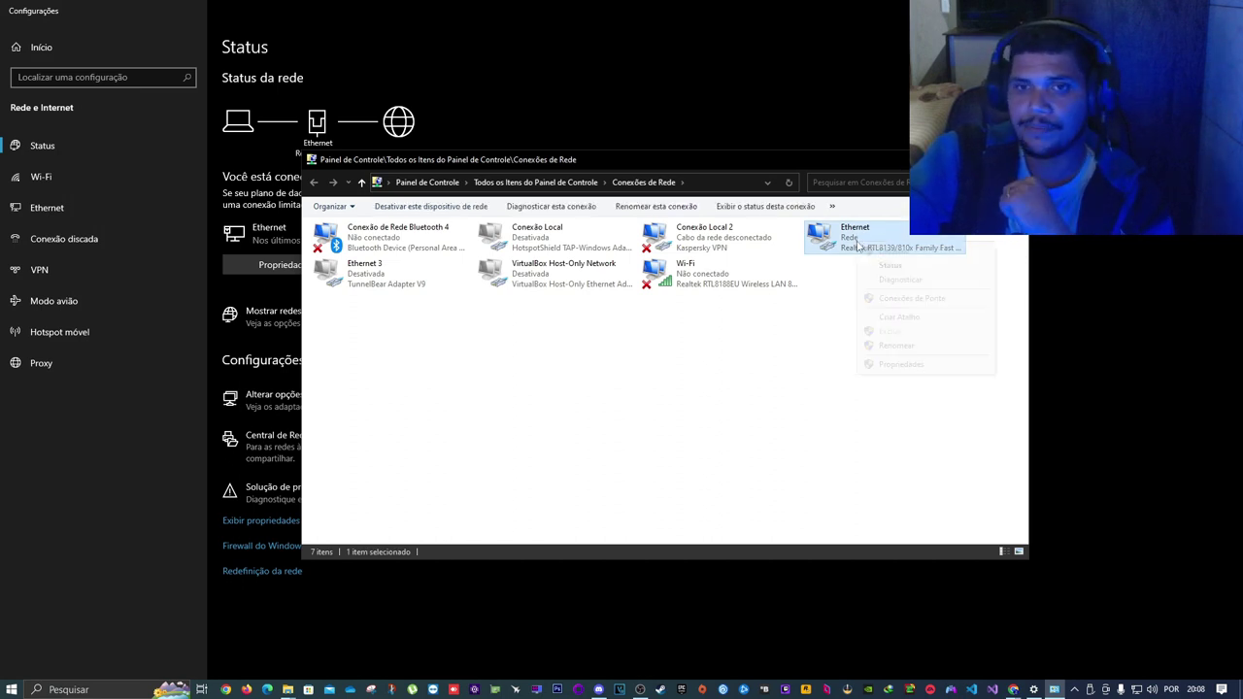
click(887, 366)
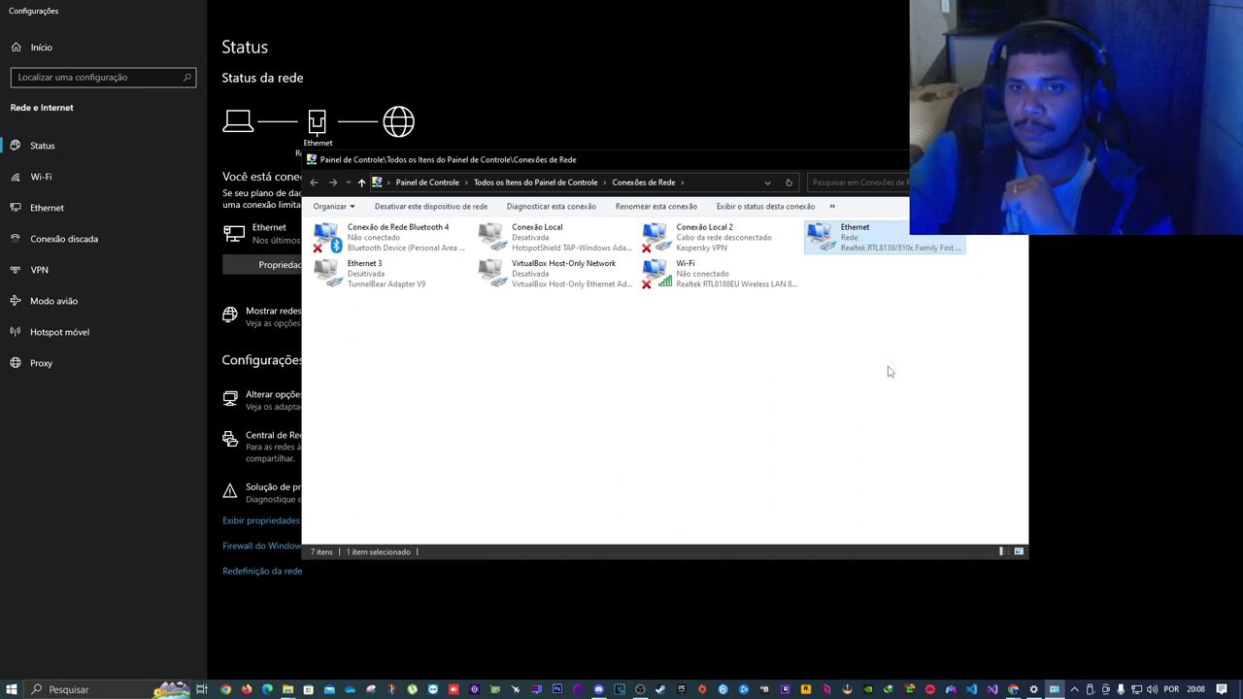
drag(497, 219, 732, 220)
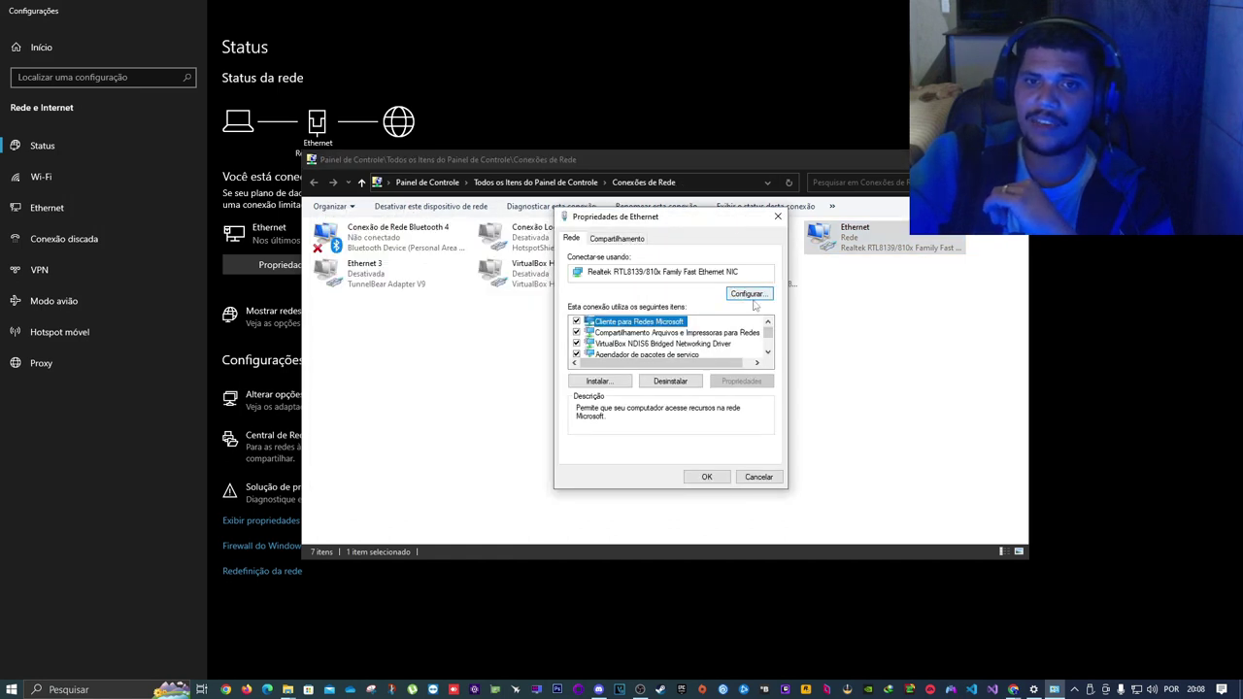
Open the configuration of the Realtek network adapter, reposition its window, and display the advanced properties
click(747, 297)
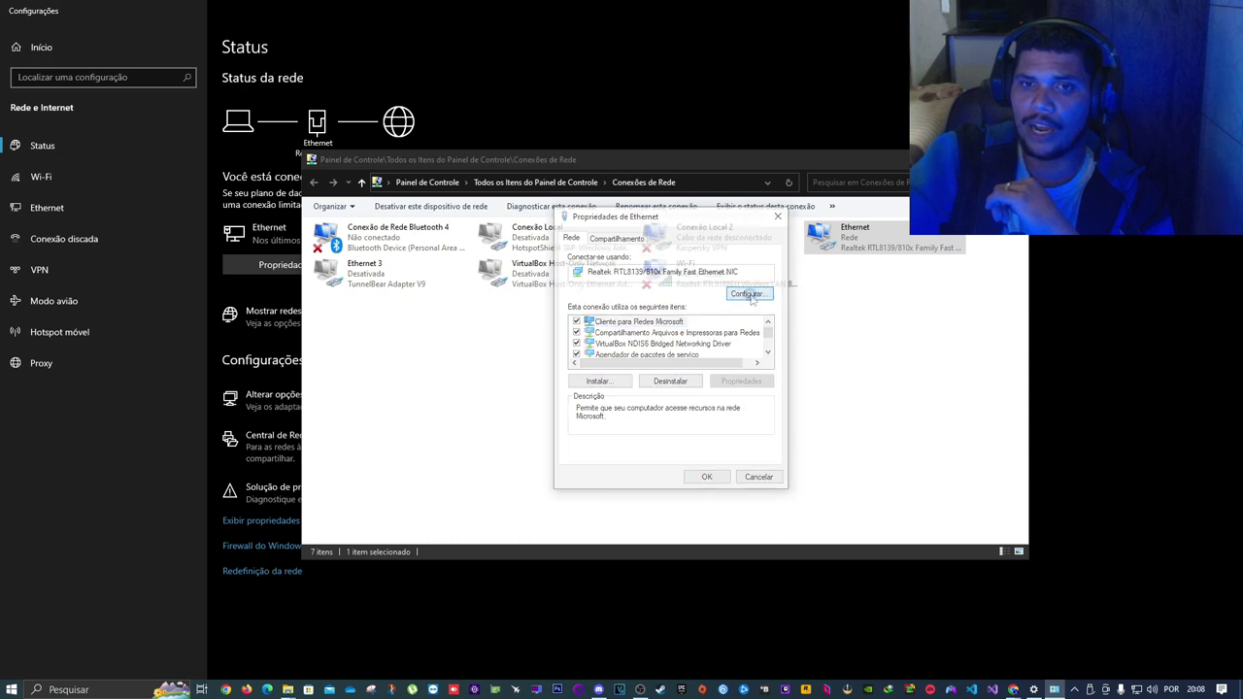
drag(220, 80, 669, 130)
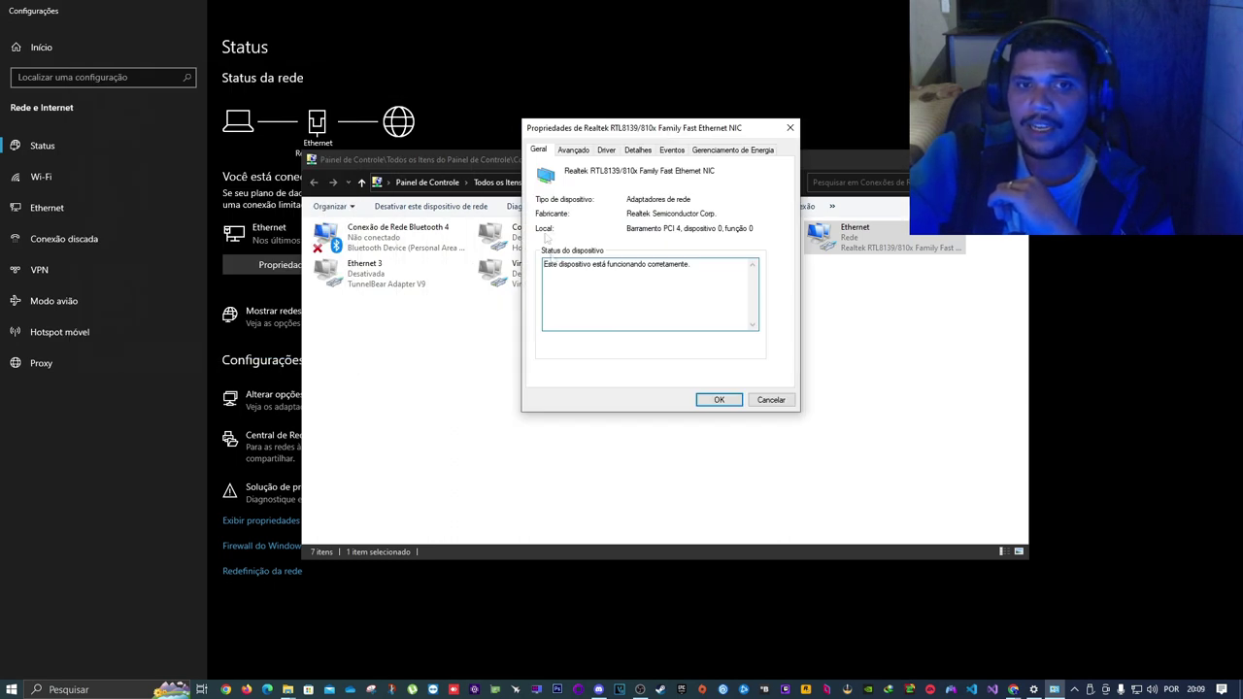
click(581, 152)
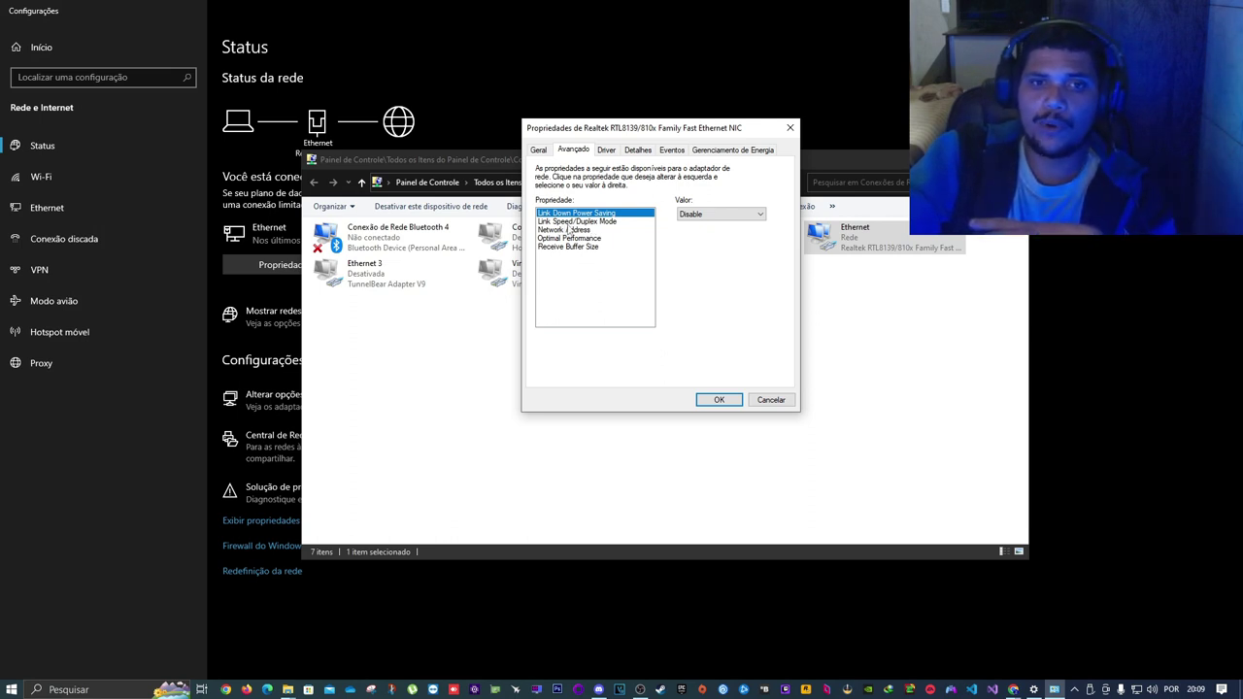
Set the adapter's Link Speed/Duplex Mode property to 100Mbps/Full Duplex and confirm the adapter configuration
click(566, 223)
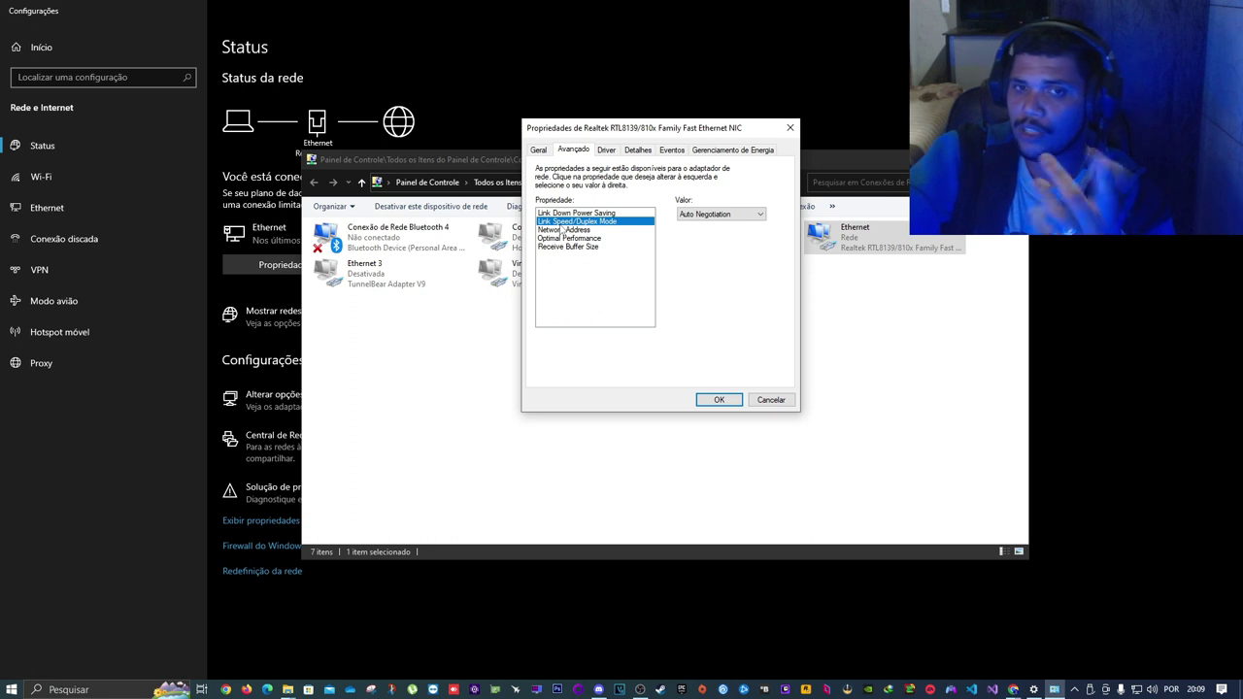
click(754, 217)
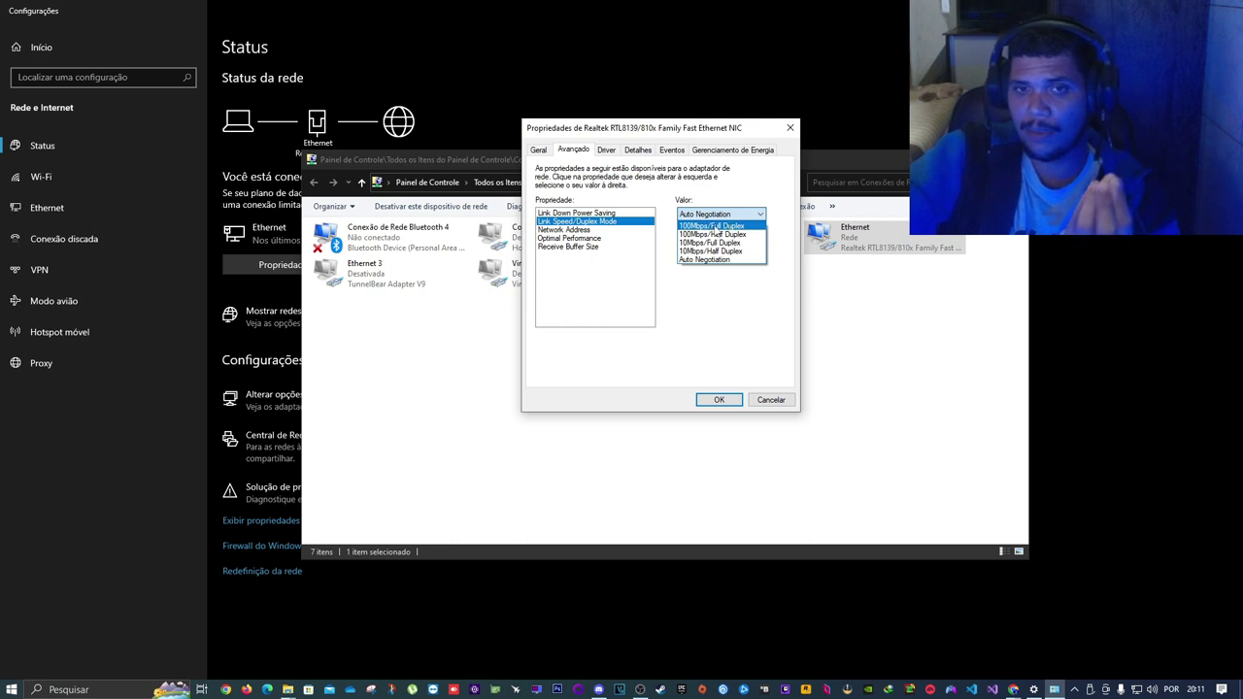
click(717, 229)
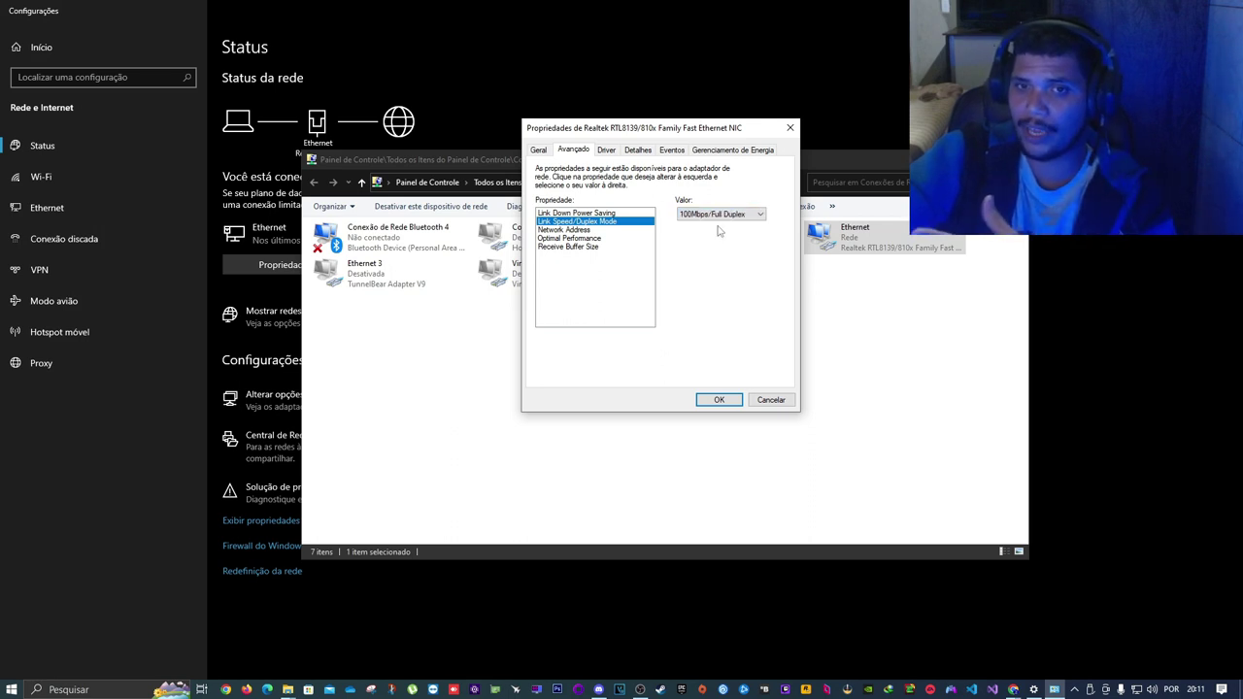
click(763, 217)
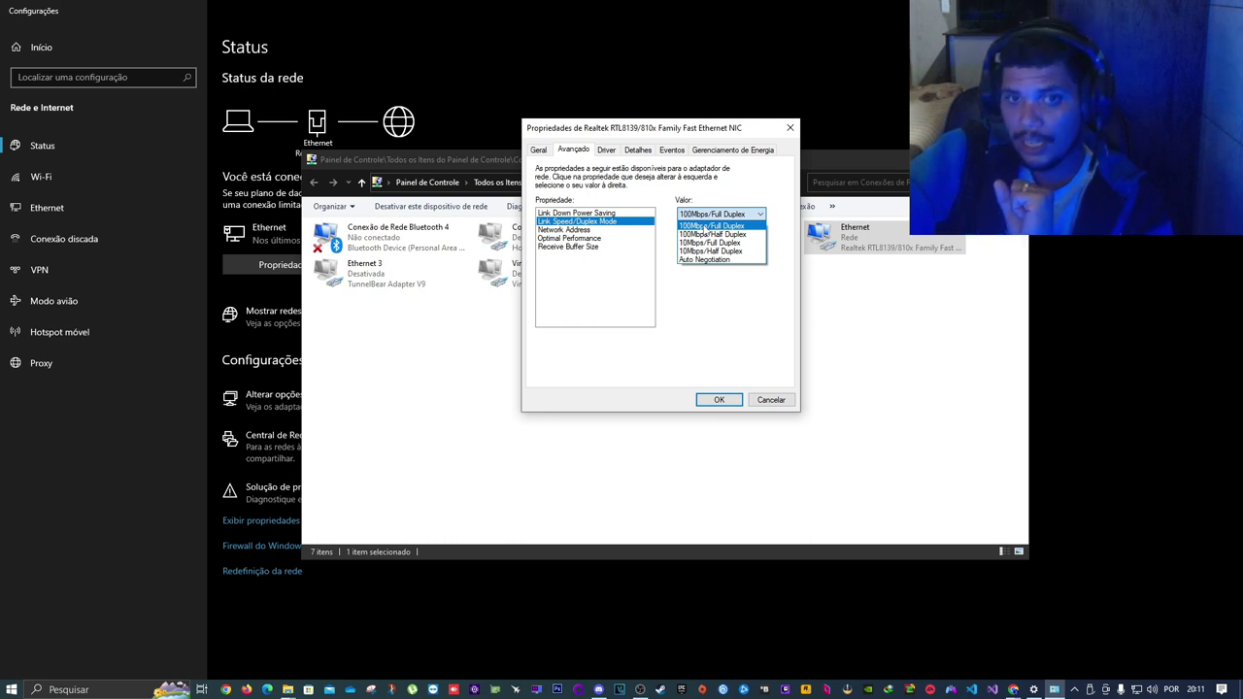
click(704, 227)
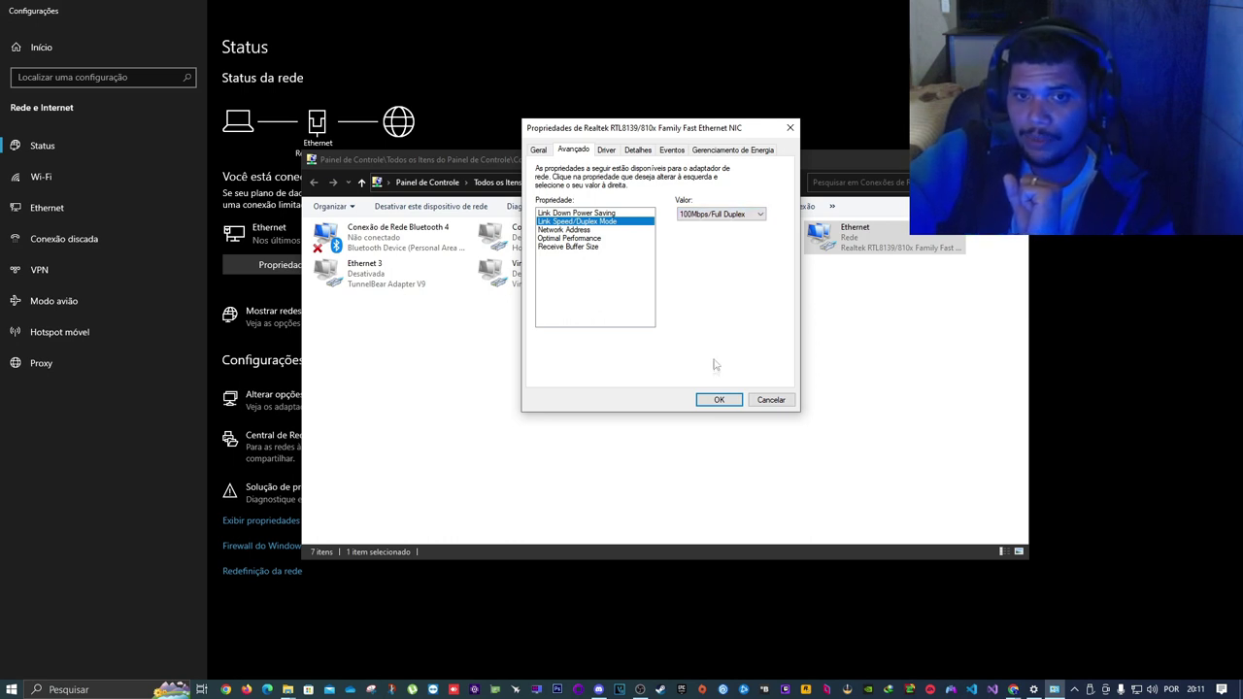
click(720, 399)
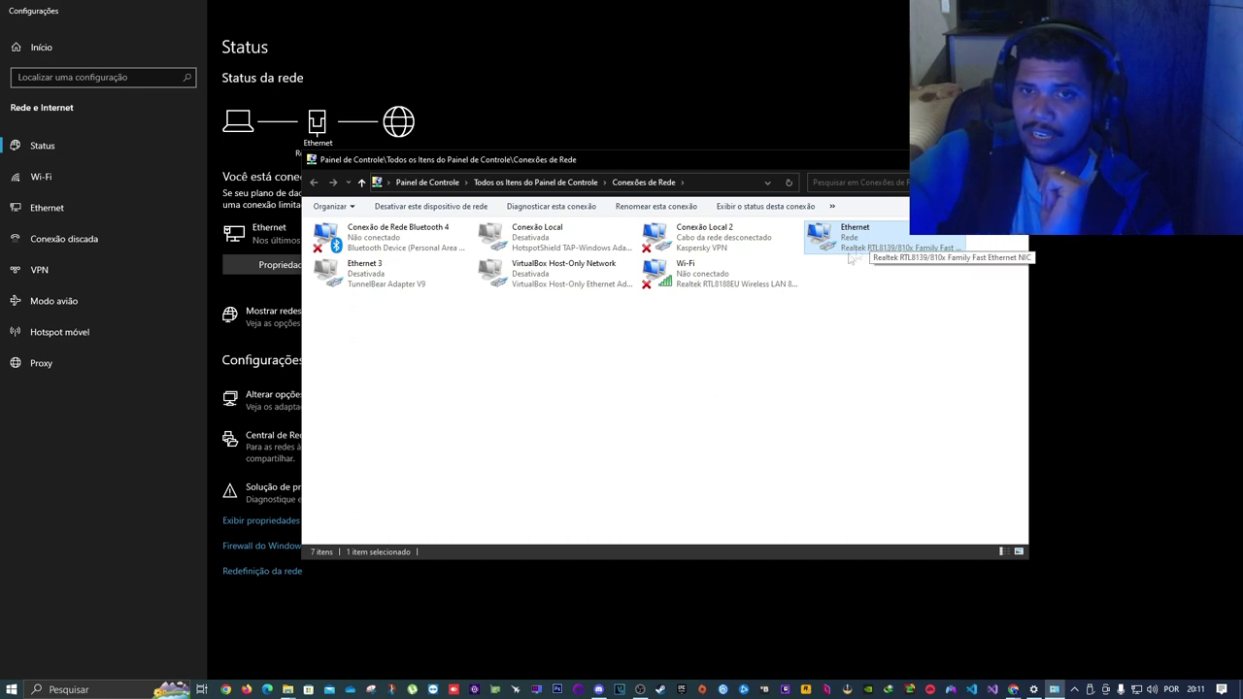
Locate the Protocolo IP Versão 4 (TCP/IPv4) item in the Ethernet connection's properties and close all the network windows
click(819, 356)
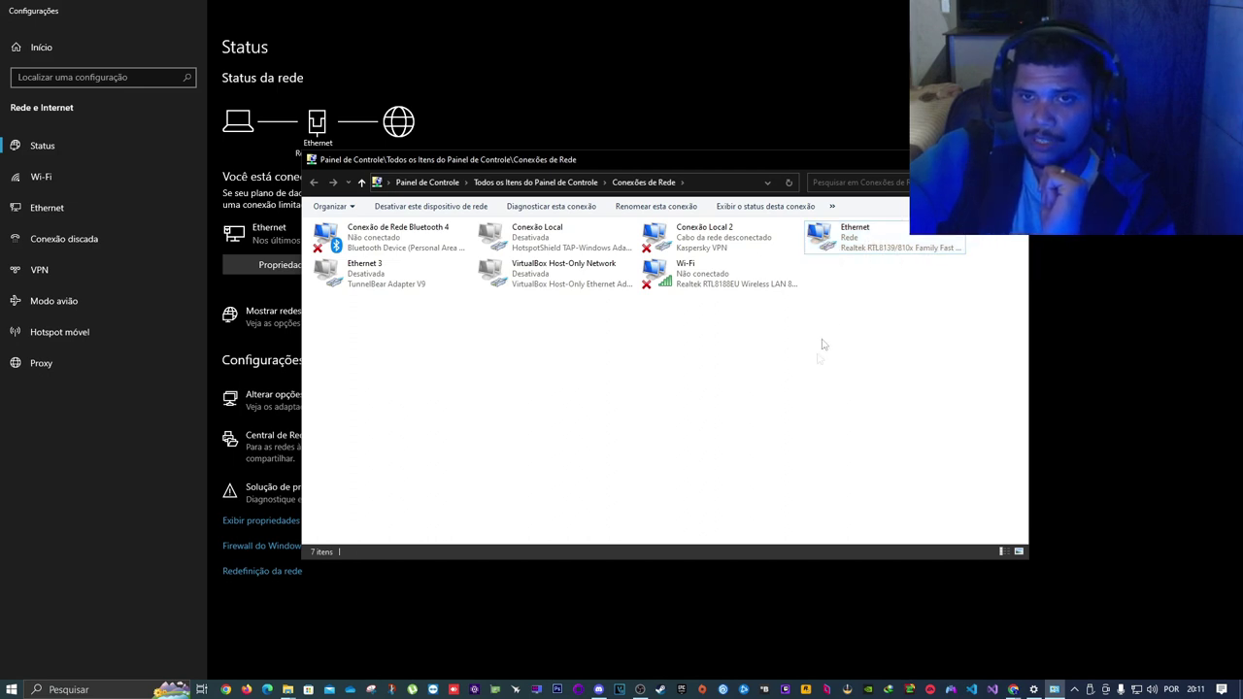
right_click(847, 244)
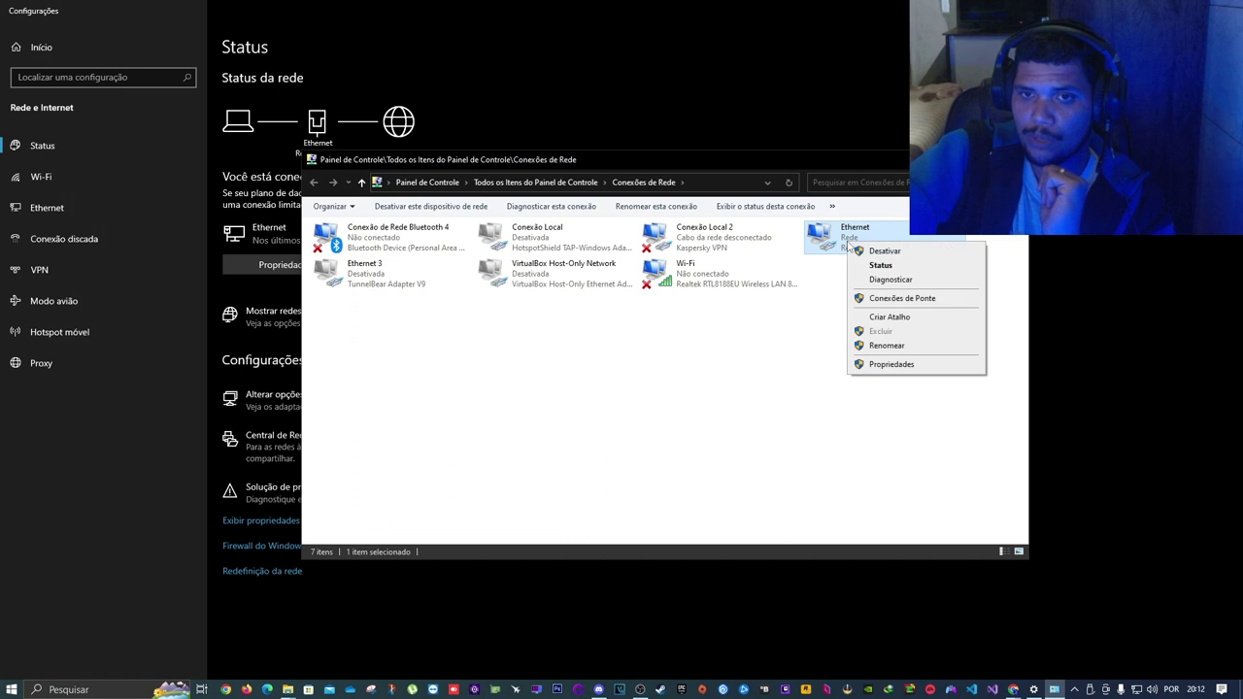
click(883, 365)
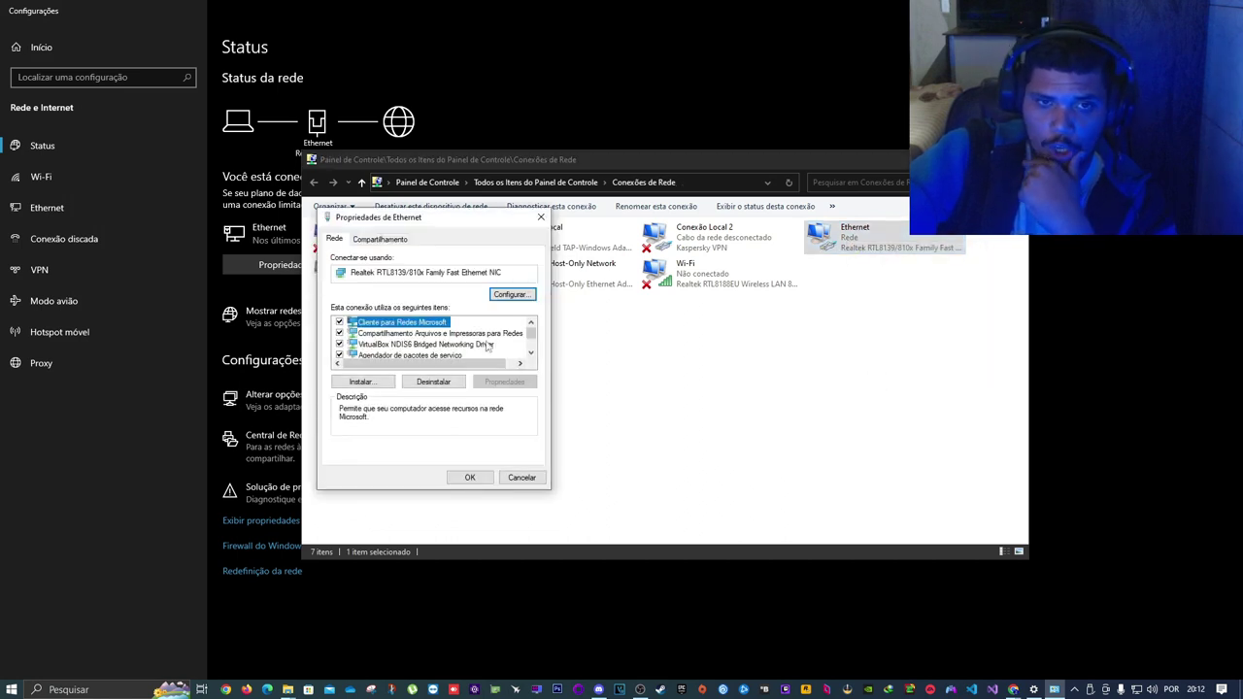
scroll(484, 341, down, 2)
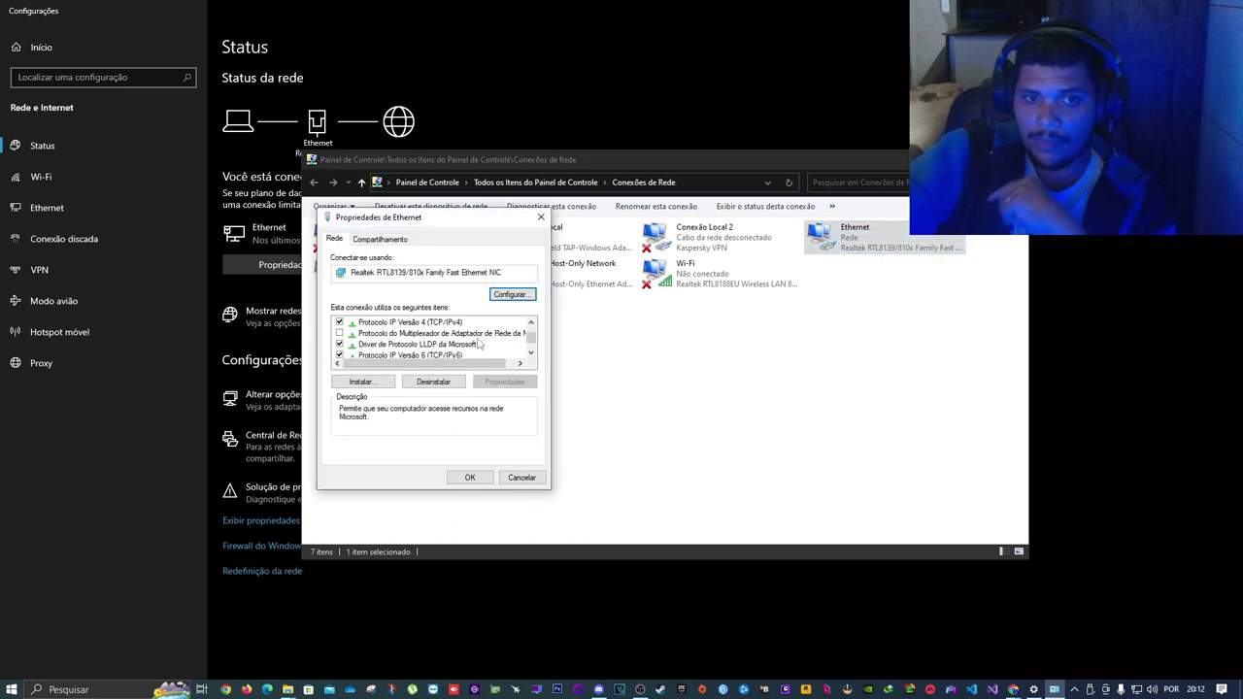
click(400, 326)
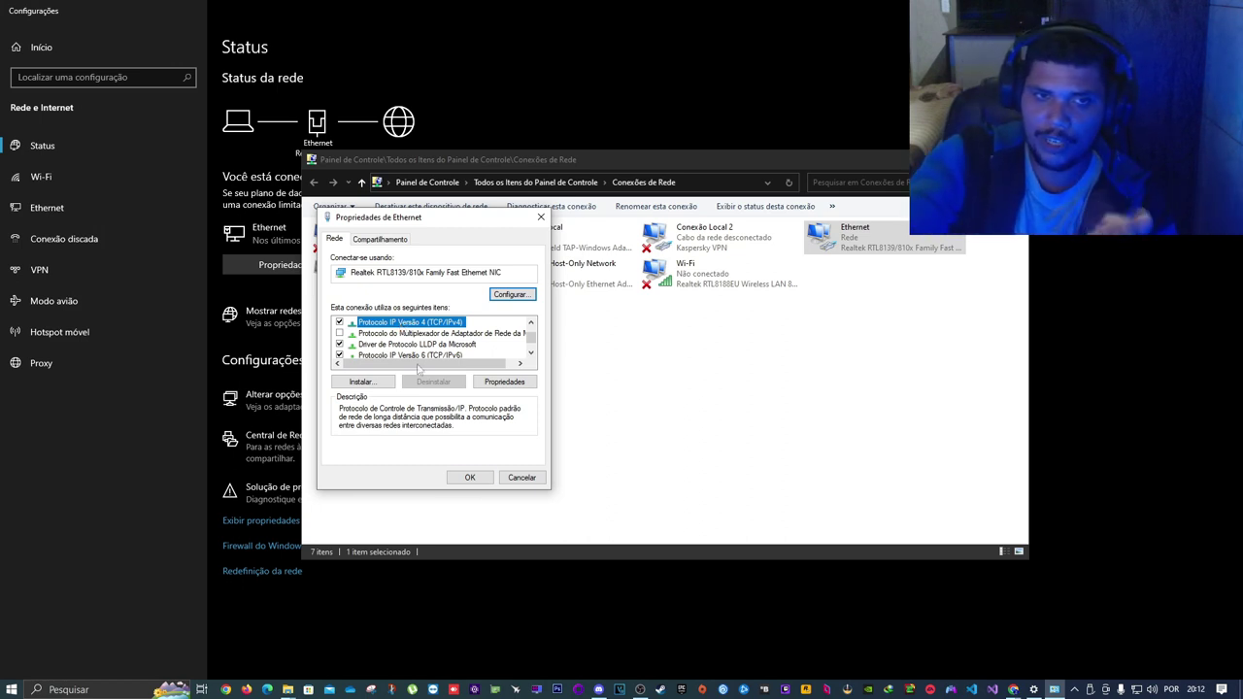
click(541, 219)
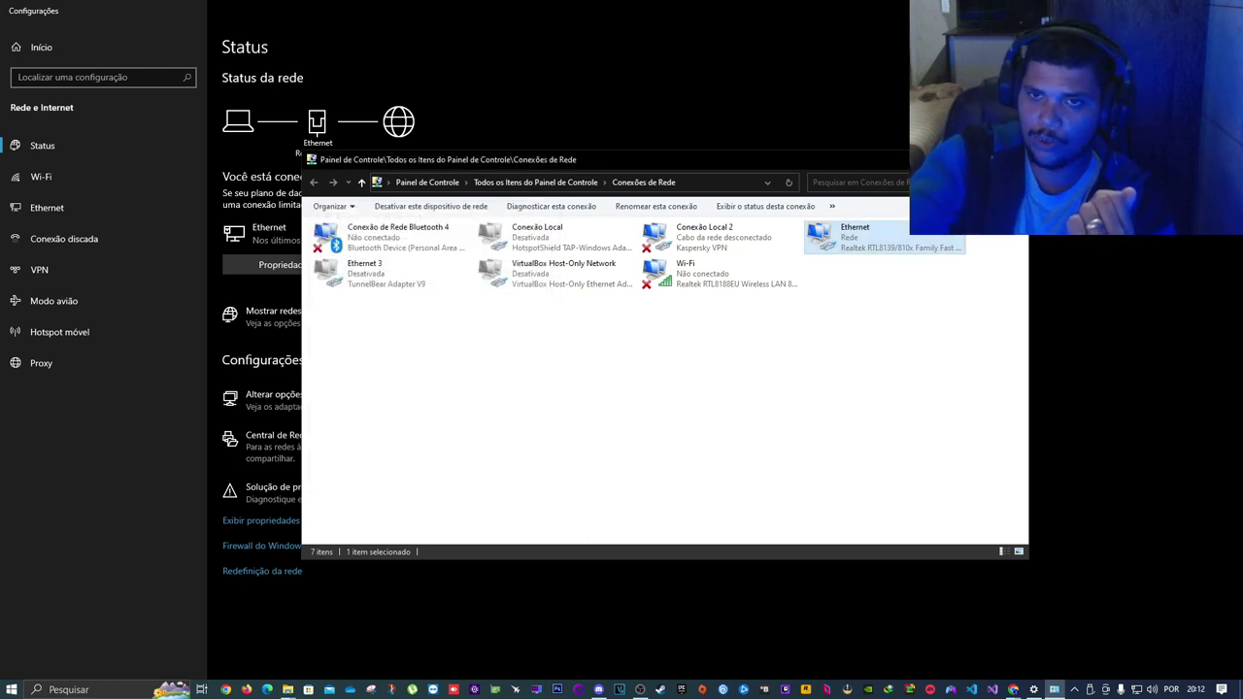
key(alt+F4)
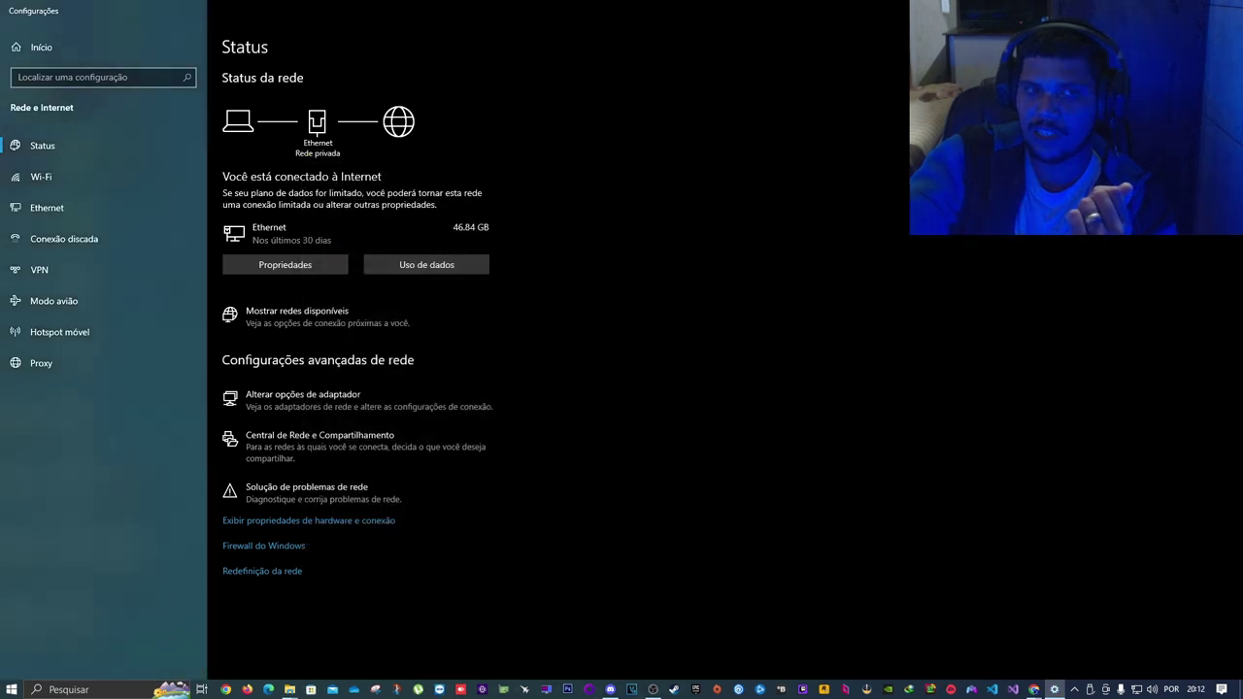
key(alt+F4)
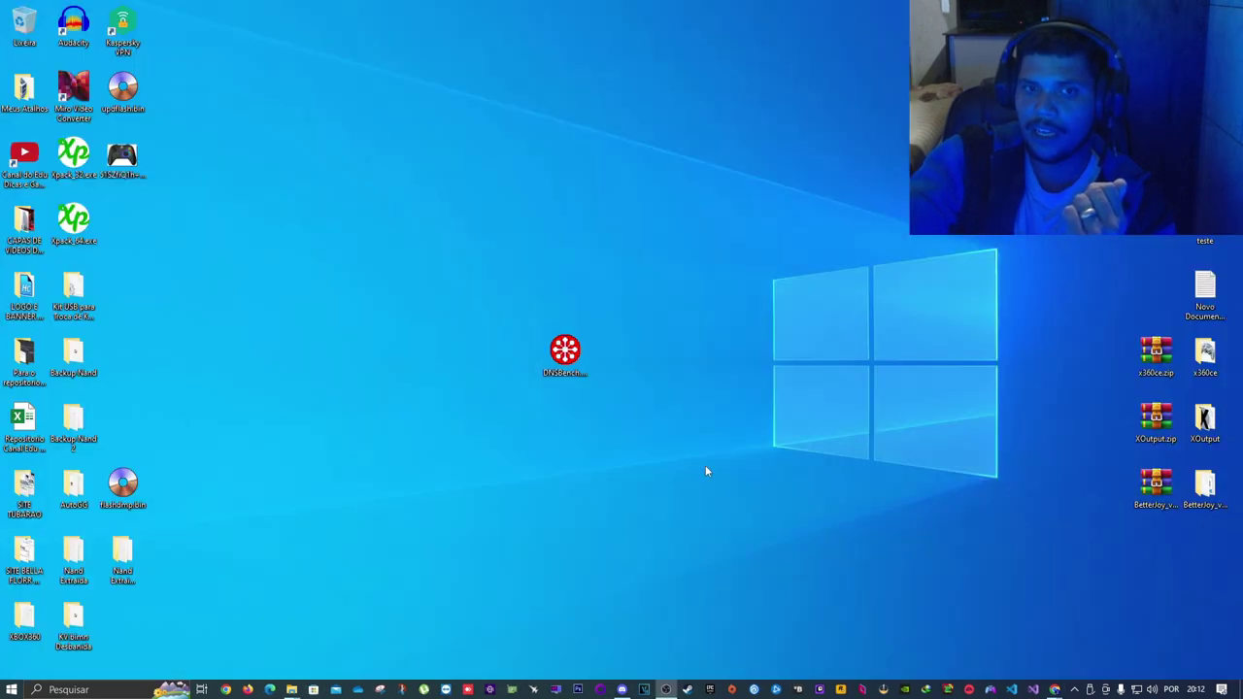
Start DNS Benchmark from the desktop and run the benchmark on its list of nameservers
click(562, 377)
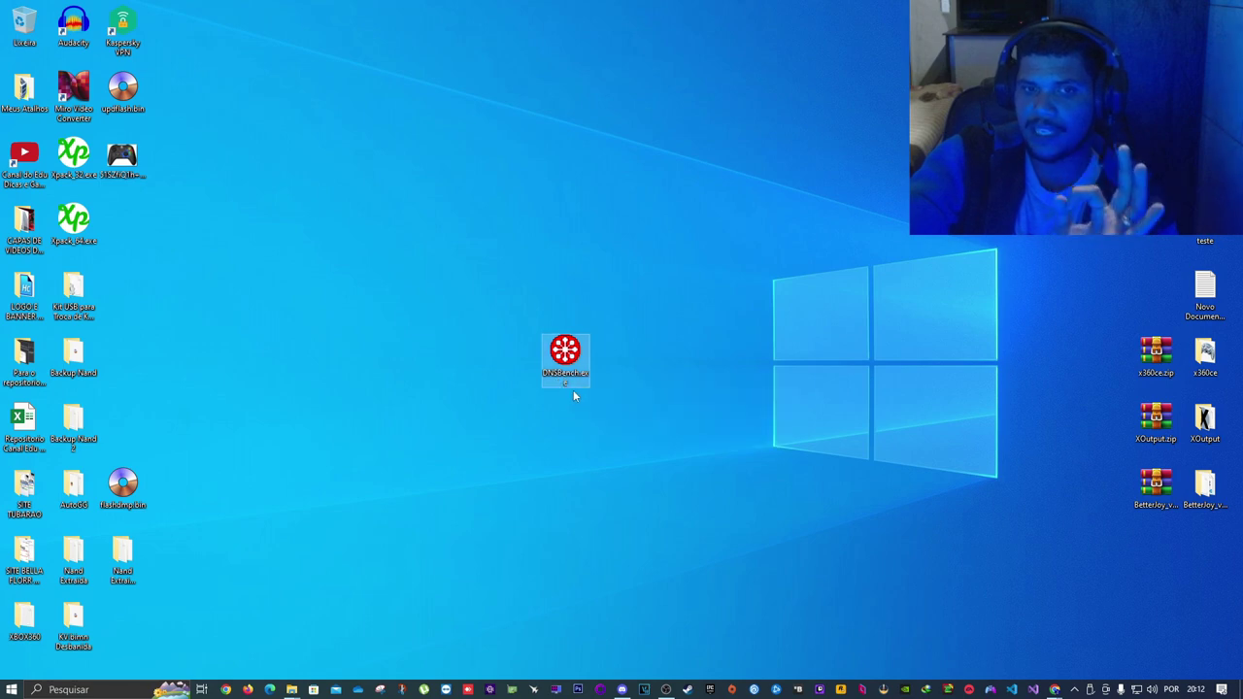
double_click(570, 361)
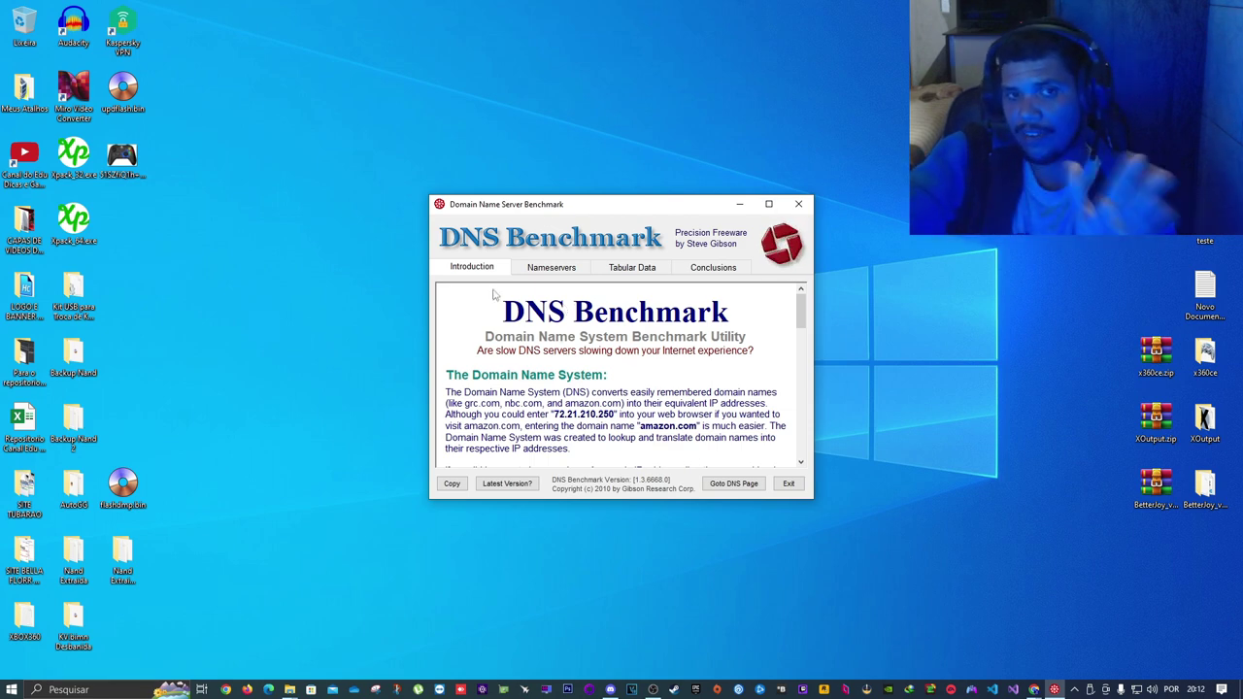
click(558, 271)
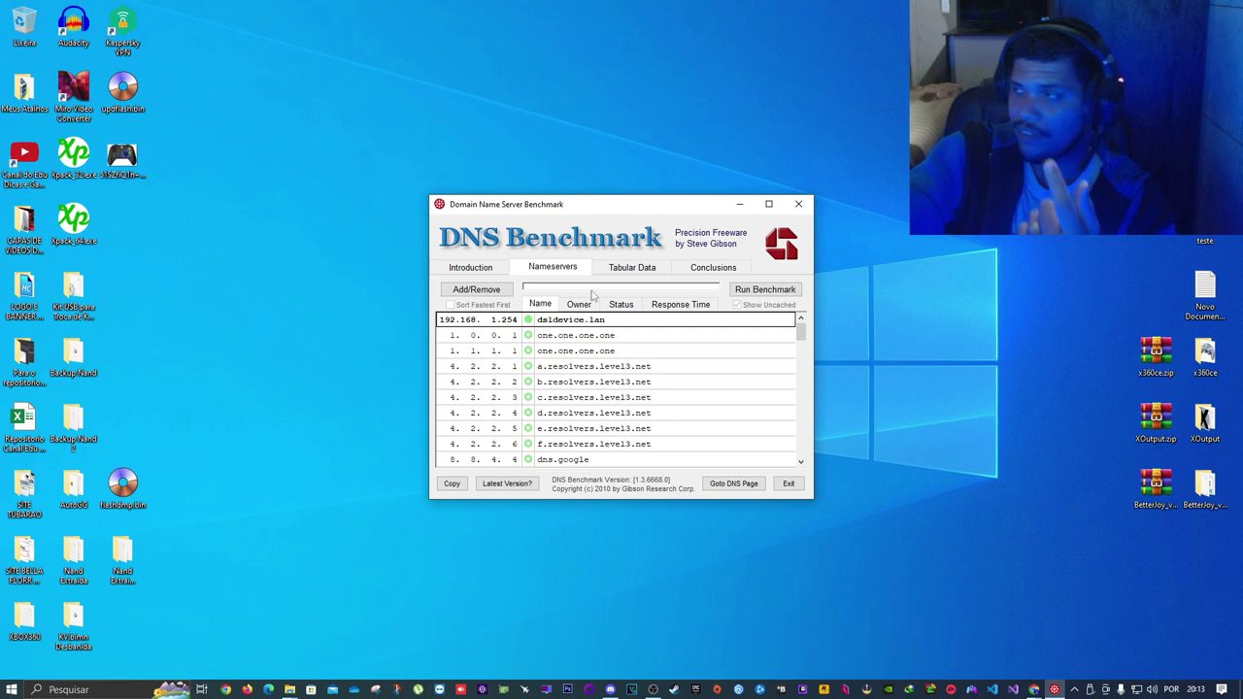
click(766, 289)
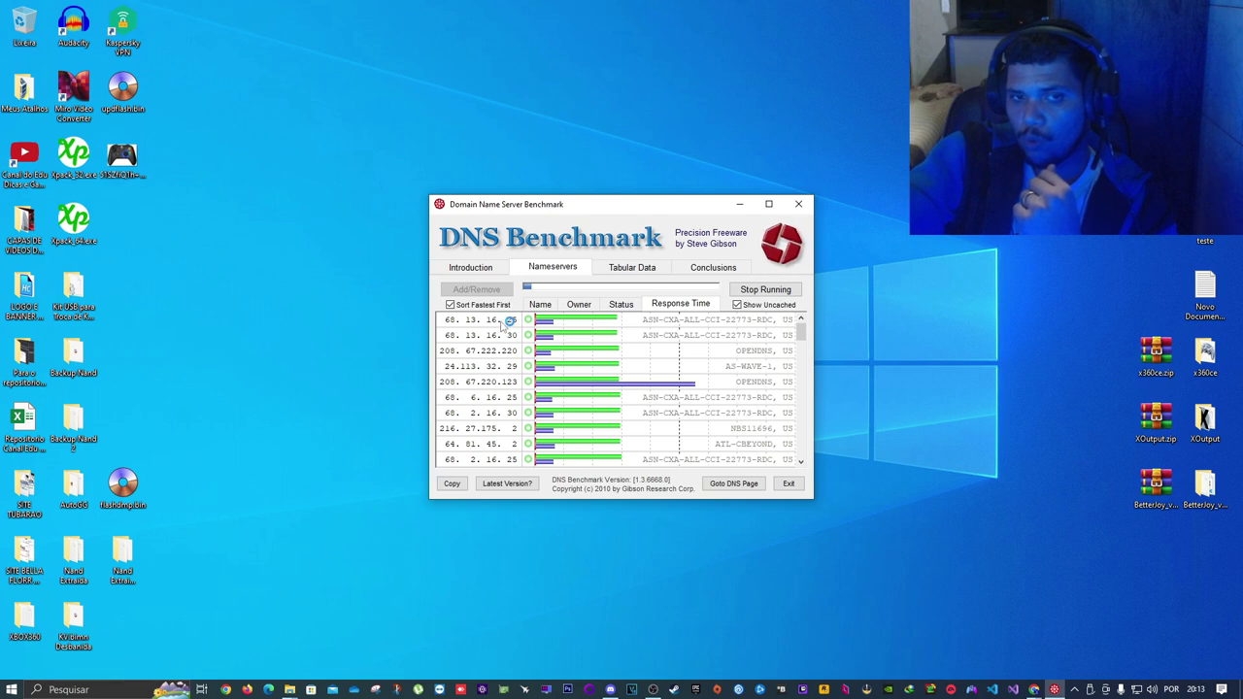
Stop the benchmark with Sort Fastest First turned off and copy the IP of the 192.168.1.254 nameserver
click(451, 305)
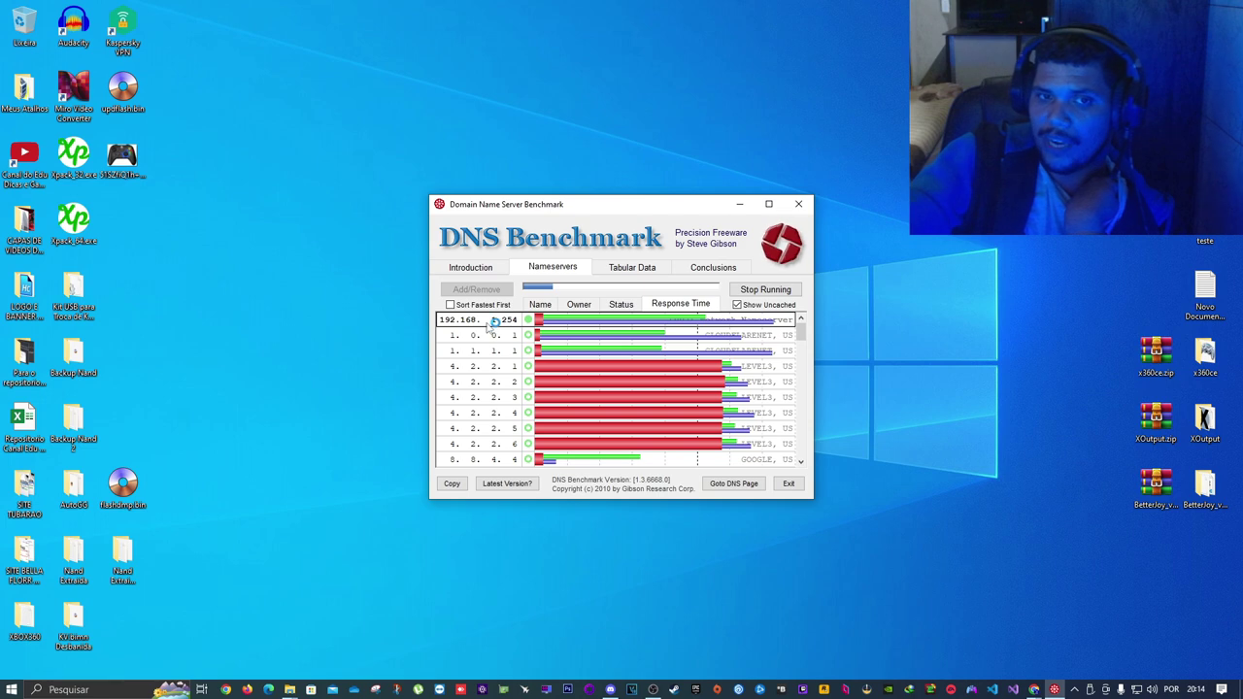
click(766, 290)
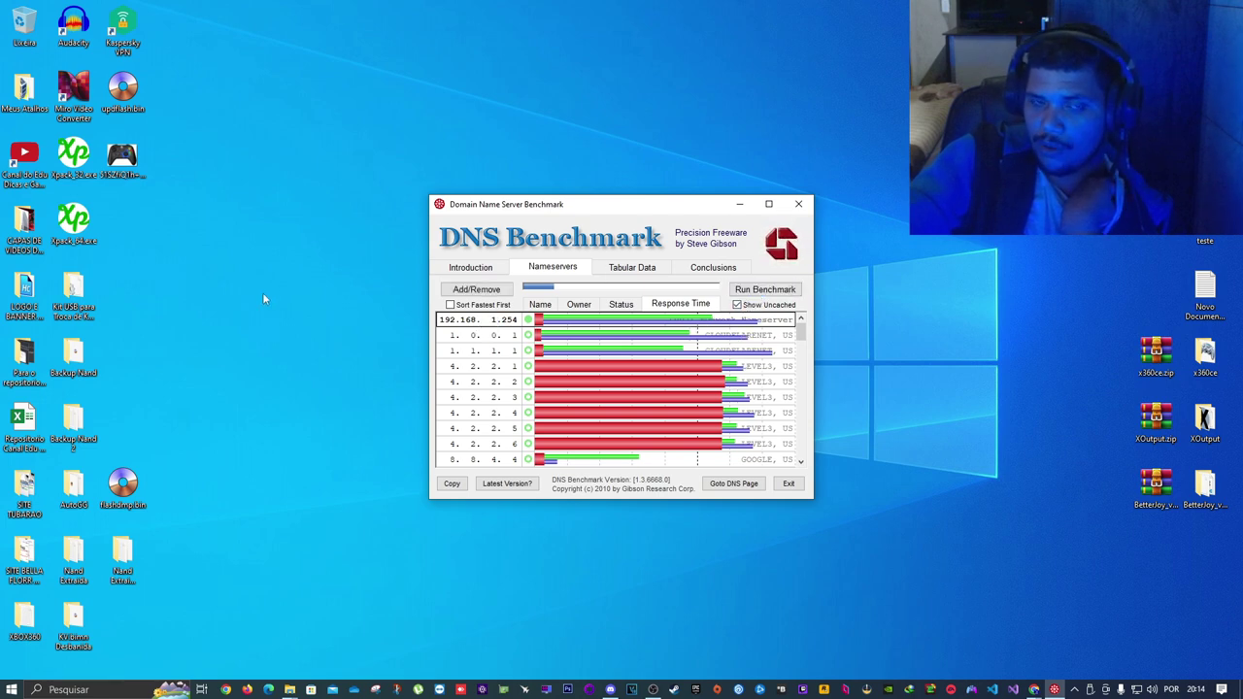
right_click(474, 328)
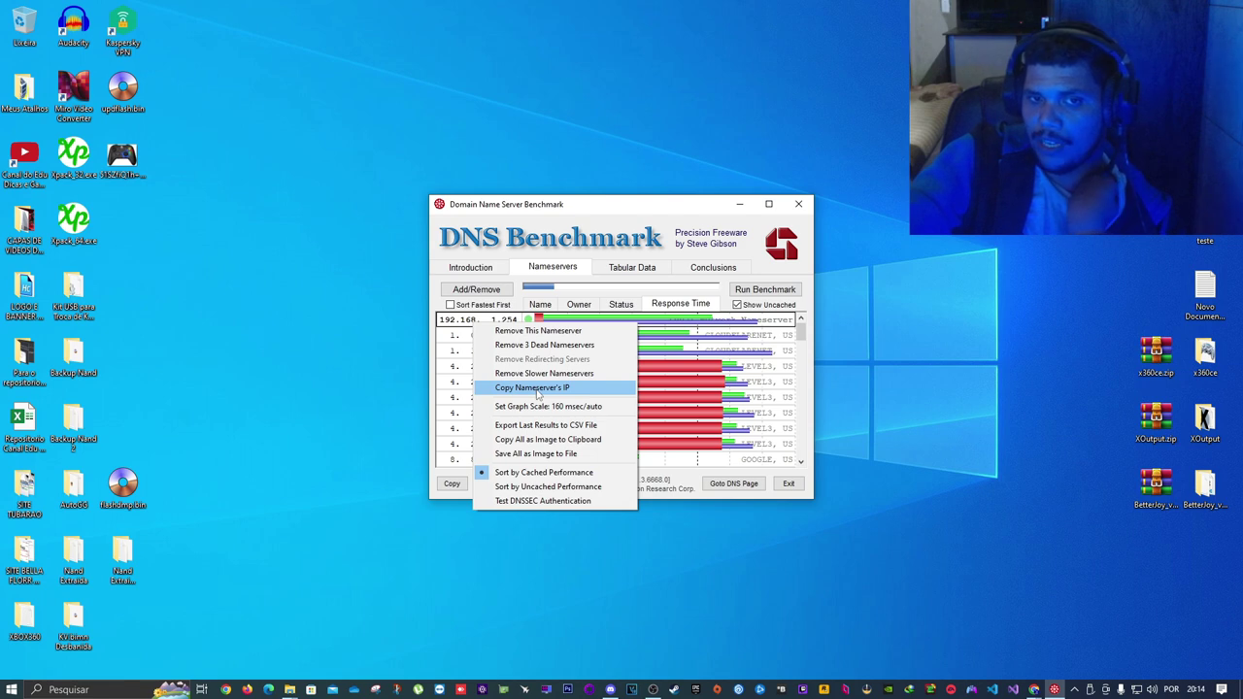
click(537, 388)
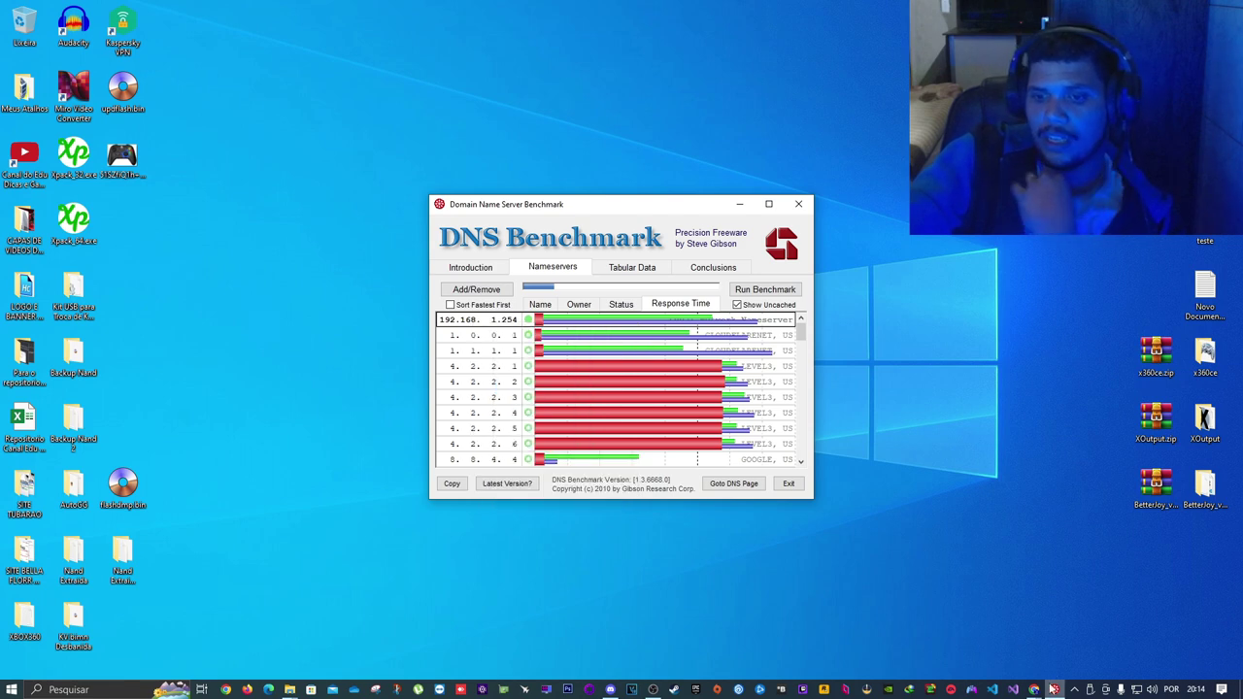
Switch to the Windows network settings and open the Protocolo IP Versão 4 (TCP/IPv4) properties of the Ethernet connection
right_click(1135, 688)
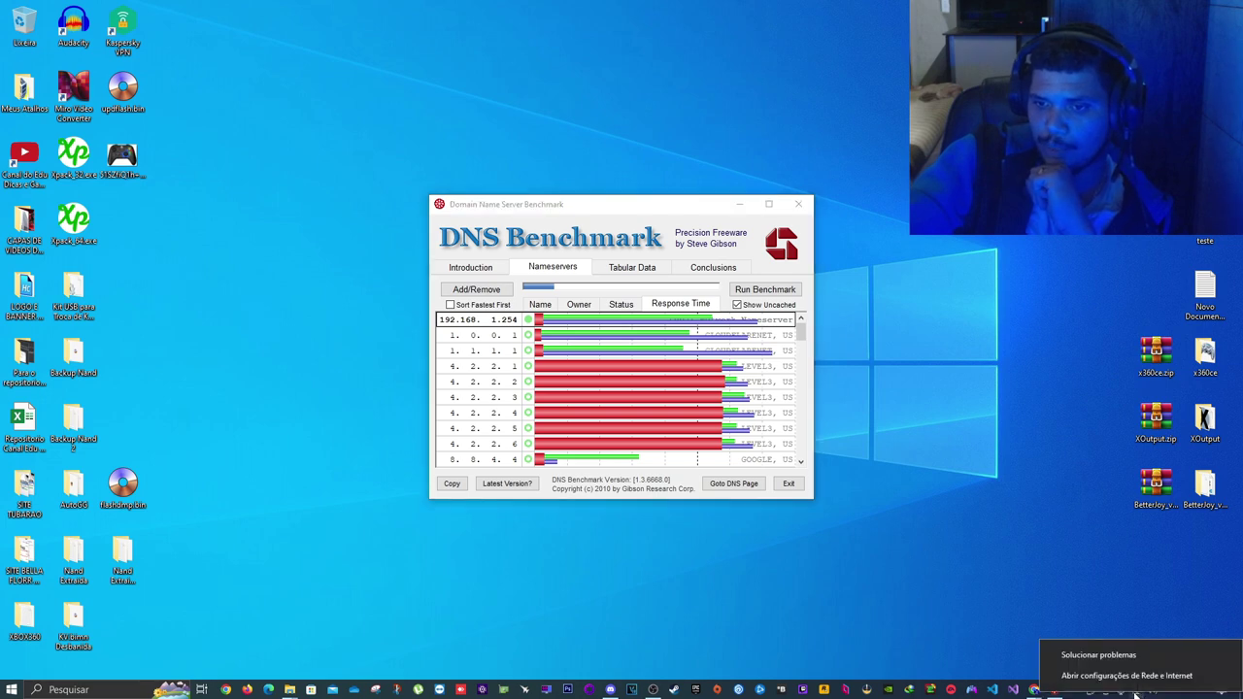
click(1088, 677)
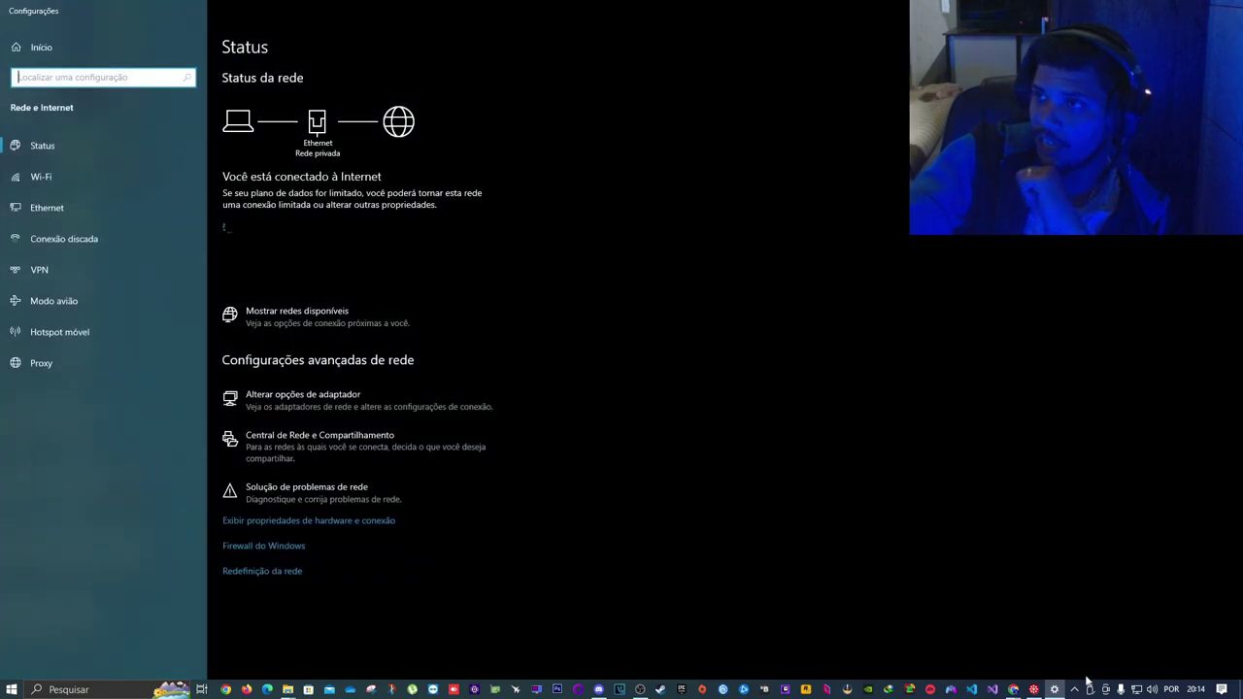
click(297, 404)
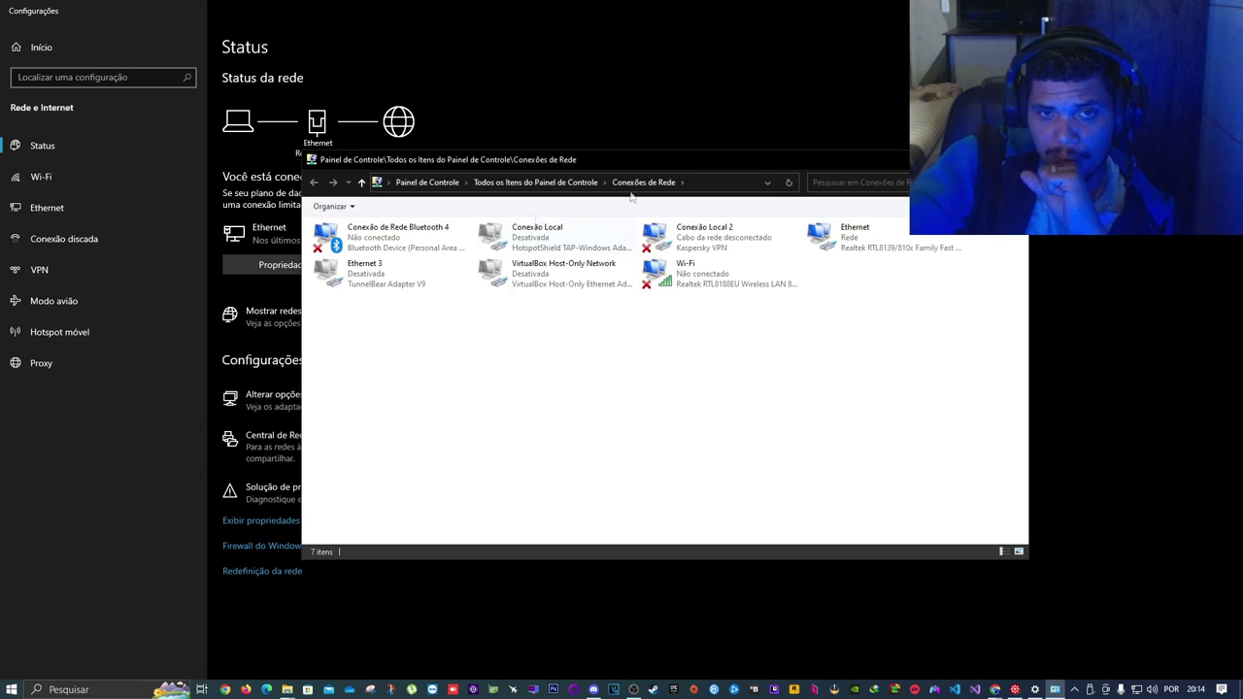
click(876, 237)
right_click(857, 246)
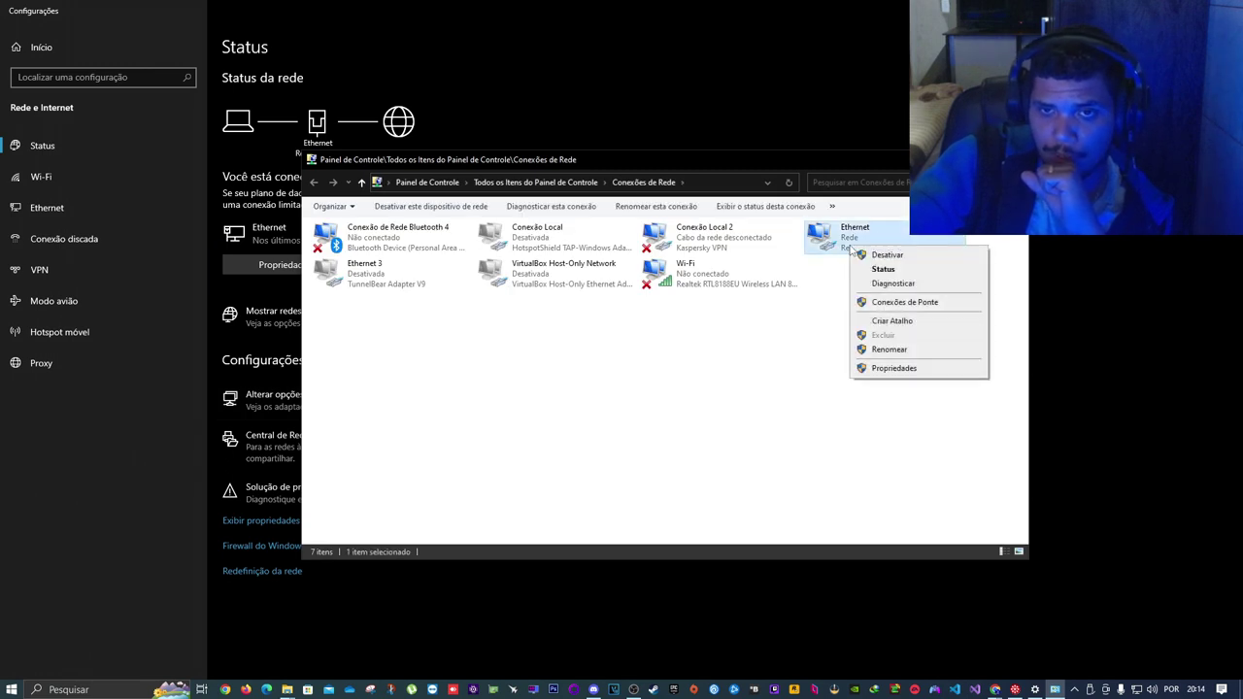
click(889, 369)
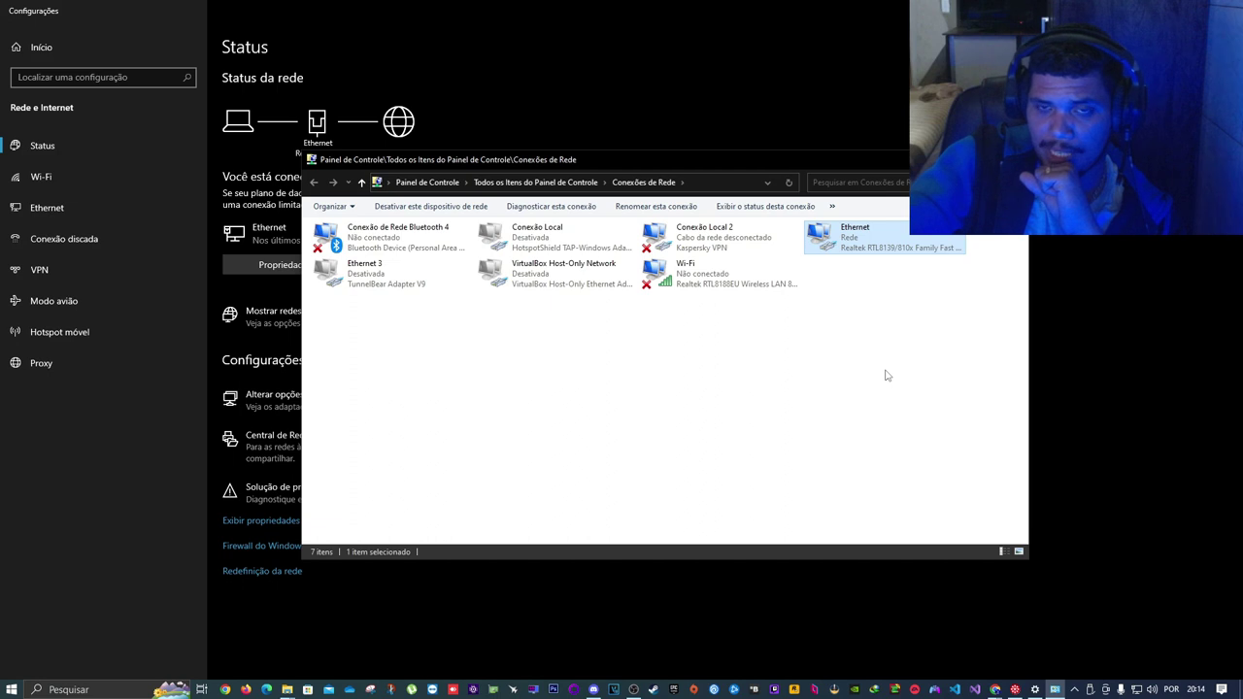
scroll(495, 342, down, 1)
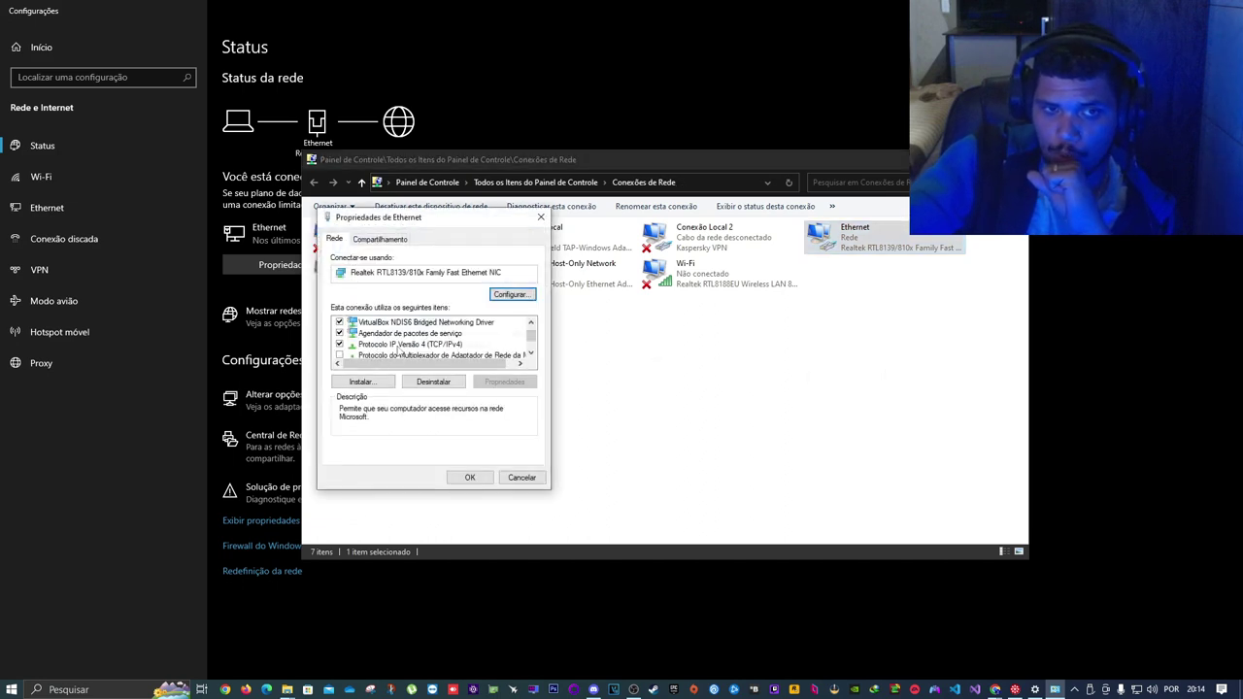
click(412, 347)
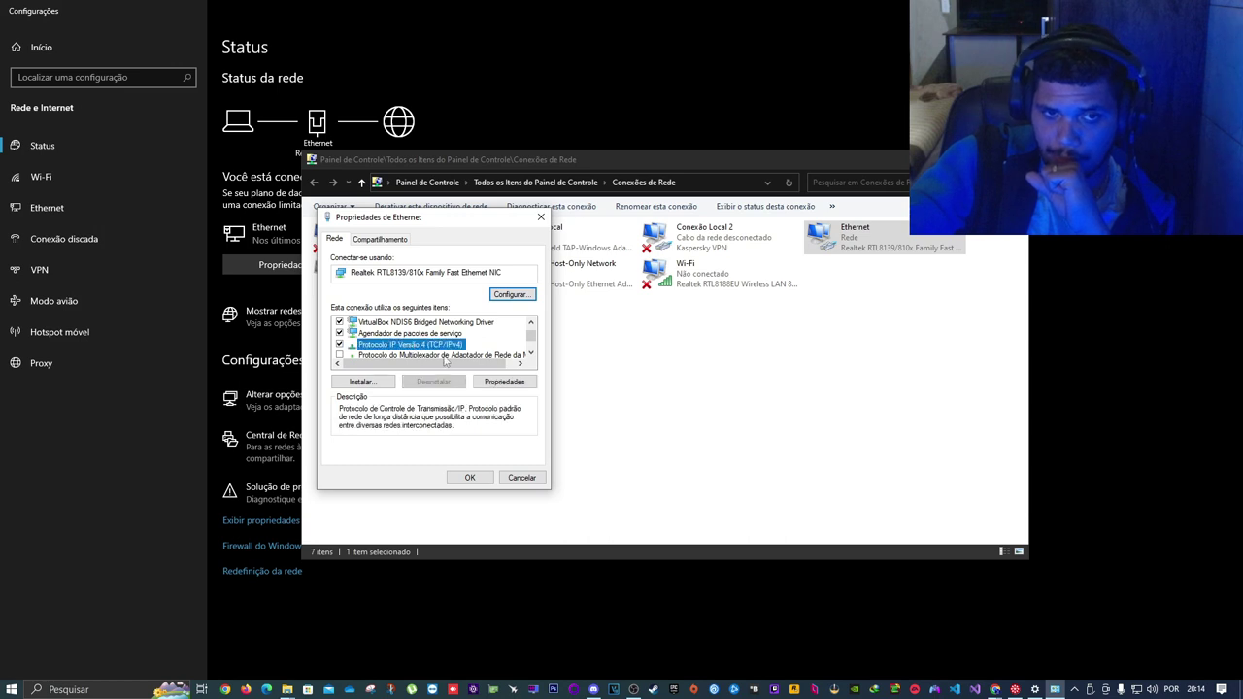
click(504, 382)
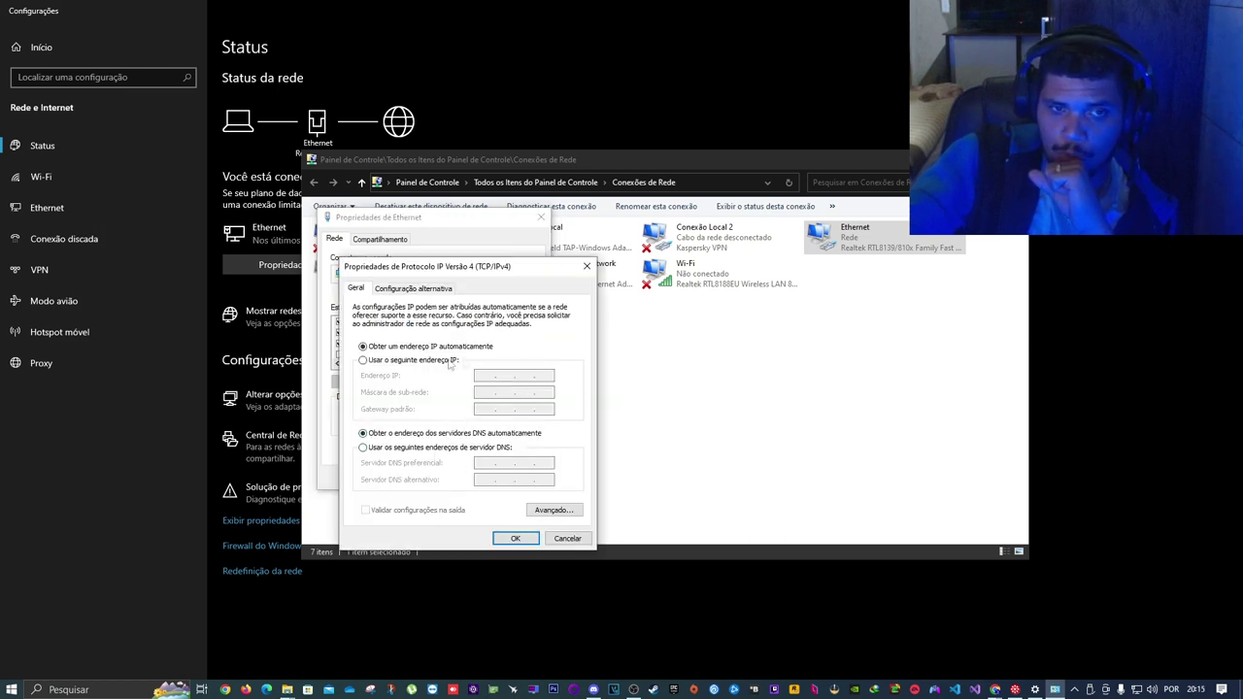
Enable manual DNS server addresses and paste 192.168.1.254 as the preferred DNS server
click(365, 449)
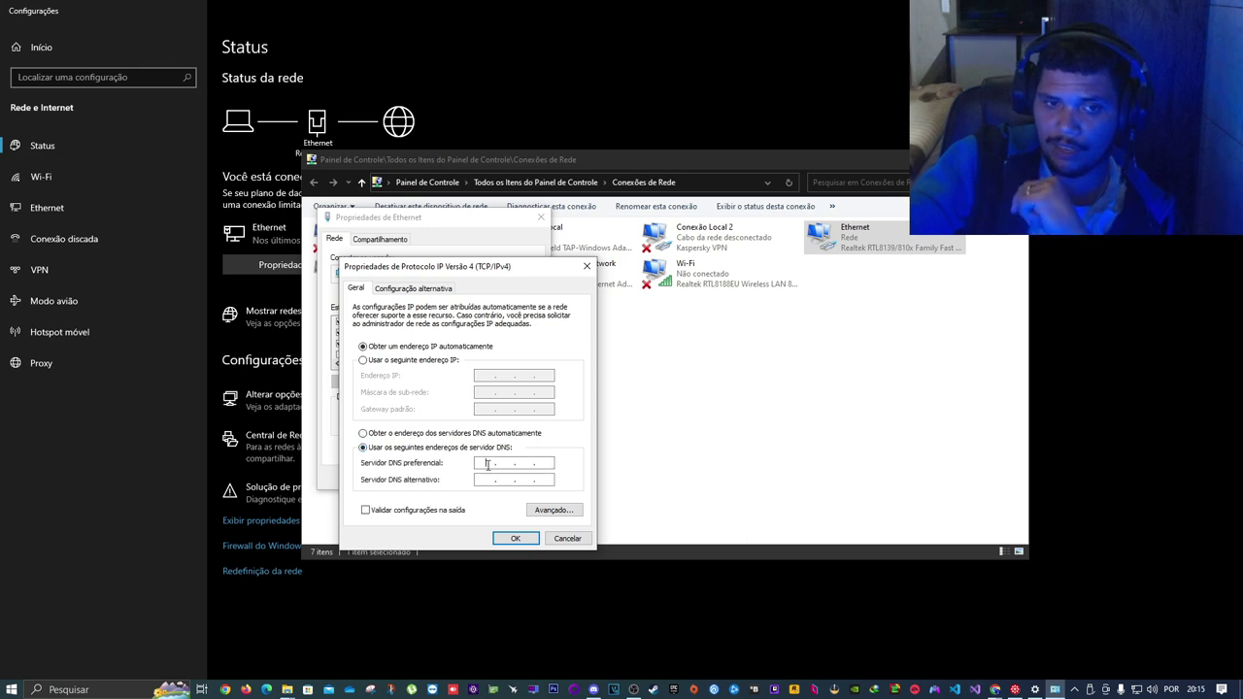
right_click(488, 465)
click(529, 522)
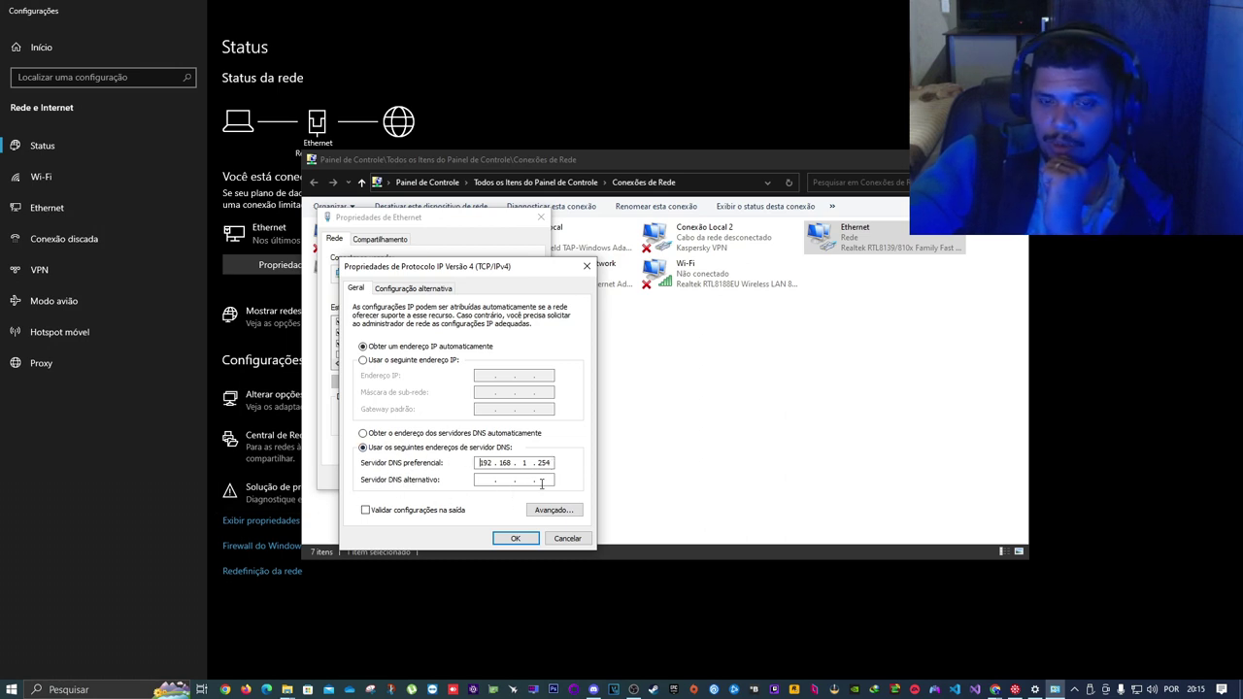
Copy the IP of the 1.0.0.1 nameserver in DNS Benchmark and paste it as the Ethernet connection's alternative DNS server
click(1015, 690)
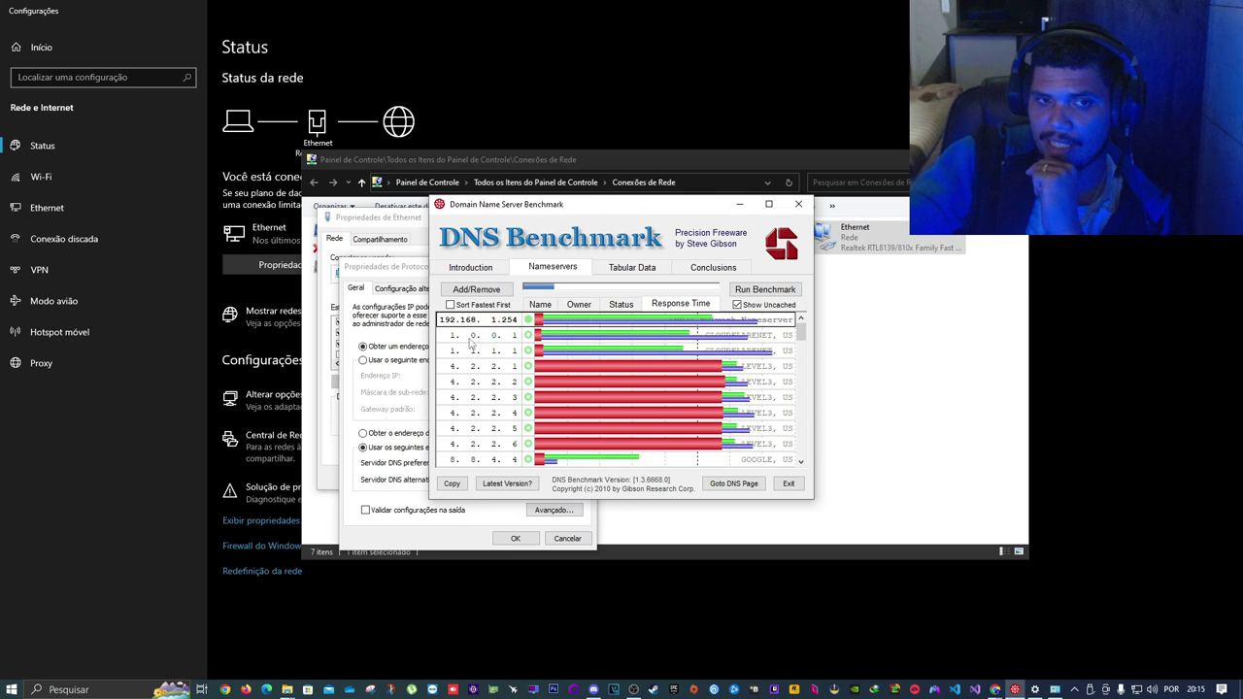
right_click(470, 340)
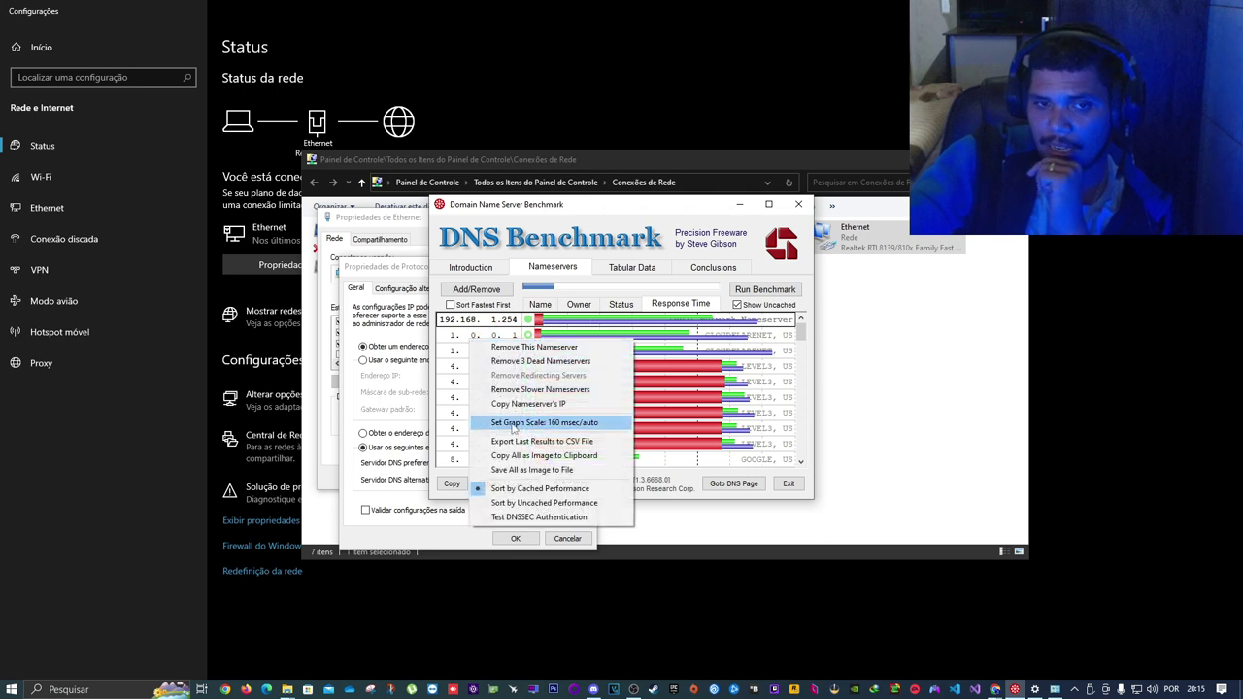
click(533, 406)
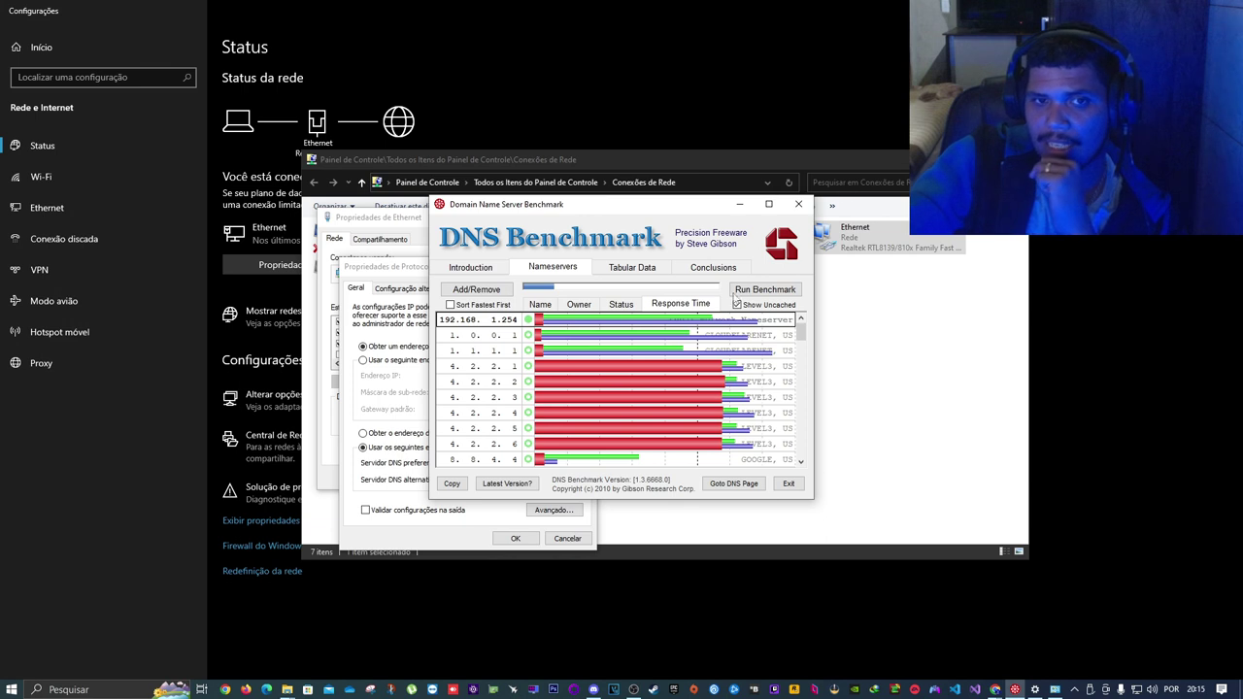
click(378, 355)
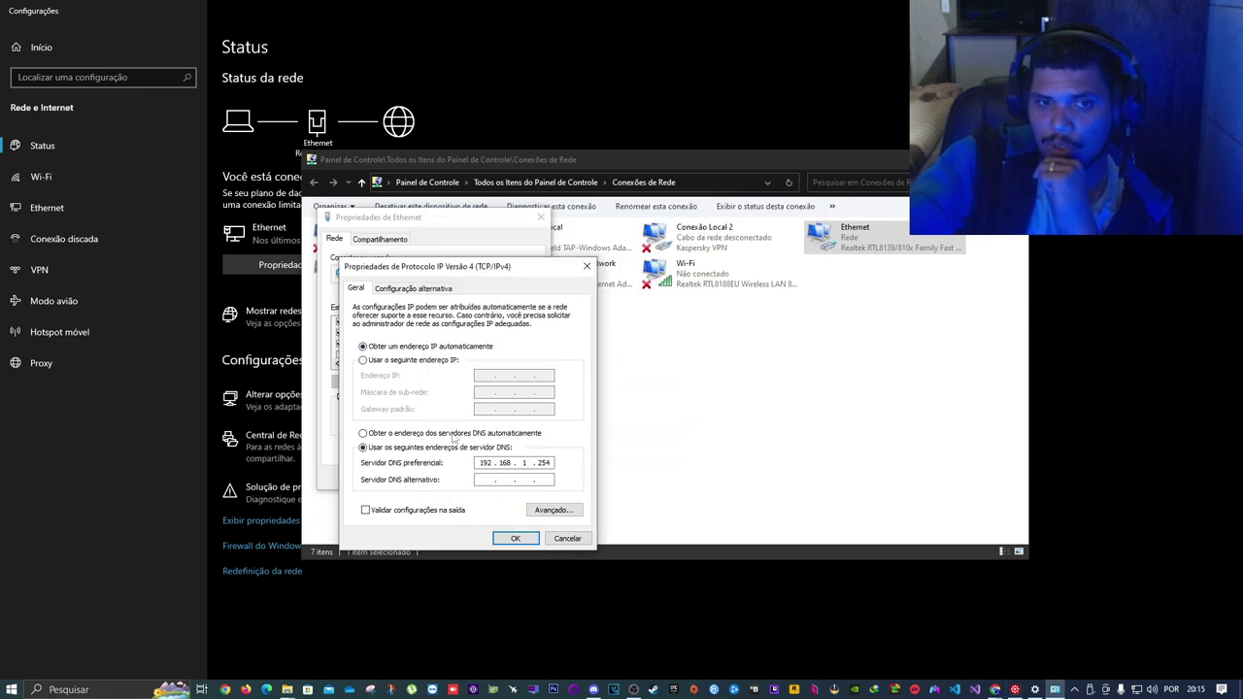
right_click(488, 479)
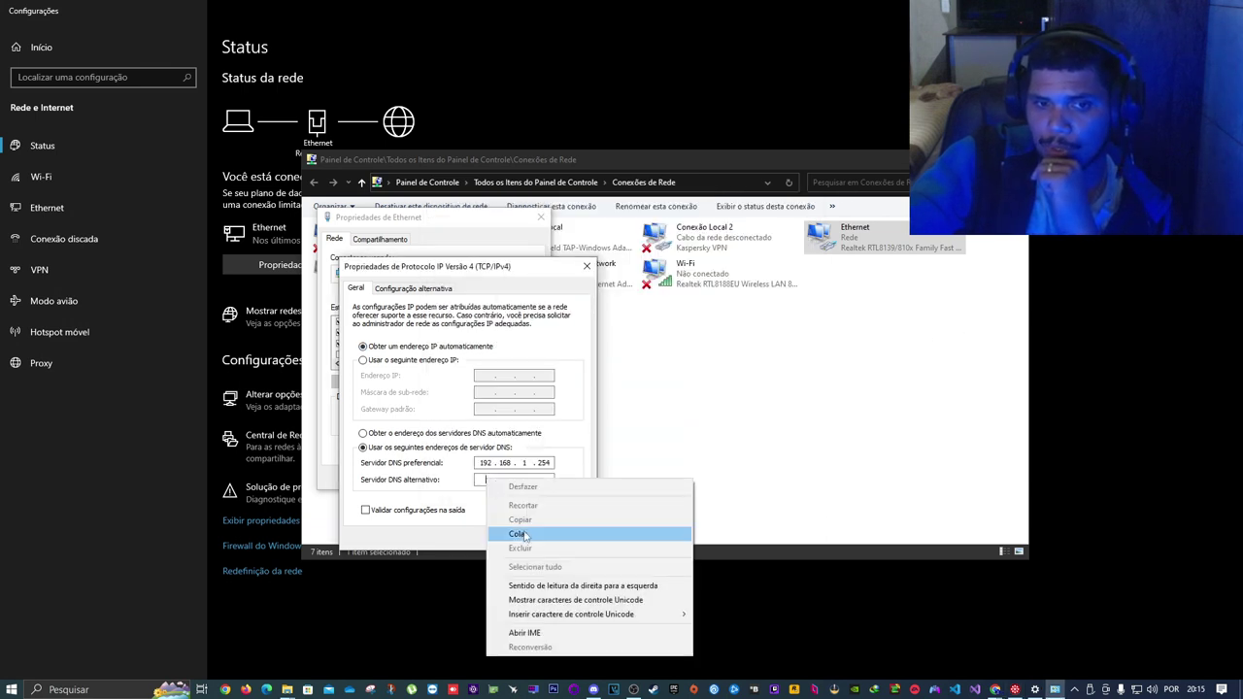
click(523, 536)
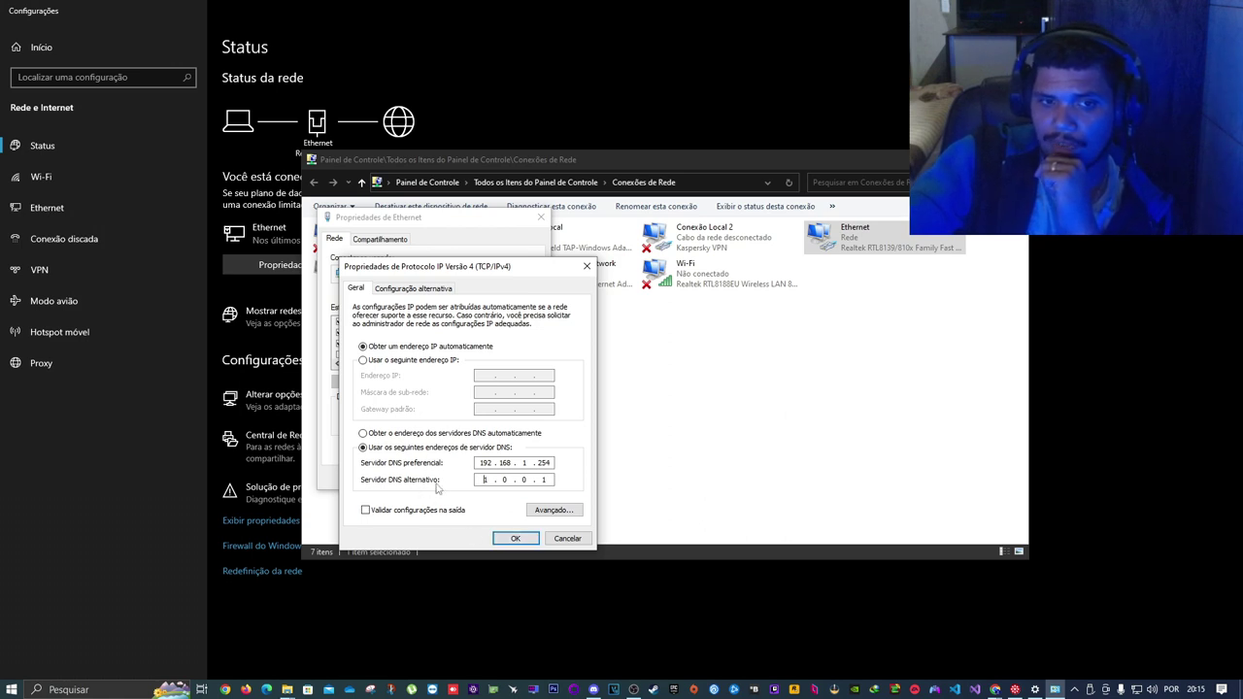
Confirm the TCP/IPv4 settings and close the Ethernet properties, the network connections window and DNS Benchmark
click(516, 538)
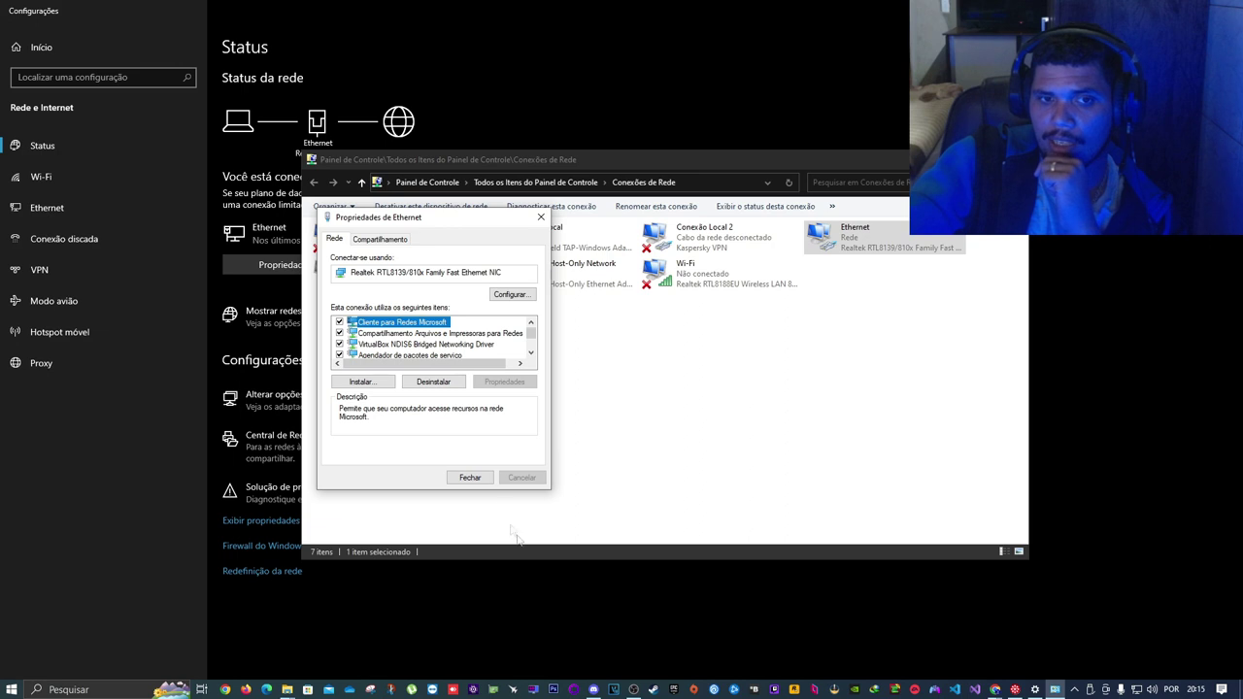
click(470, 477)
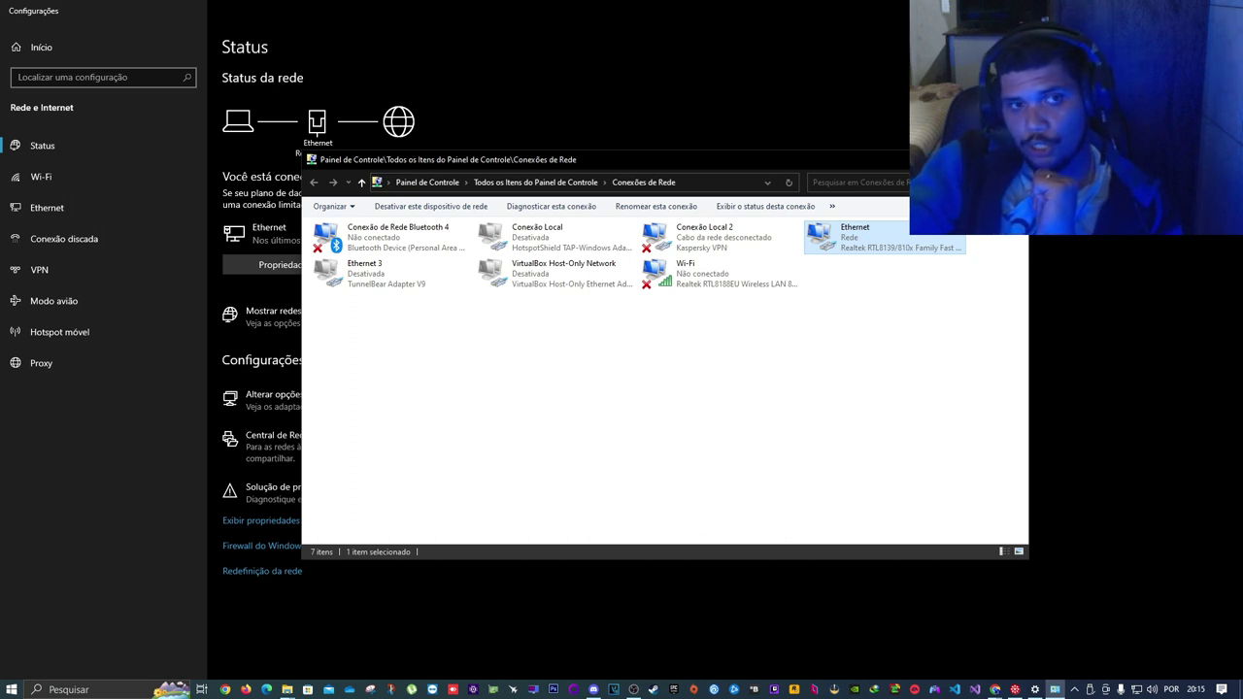
key(alt+F4)
click(799, 203)
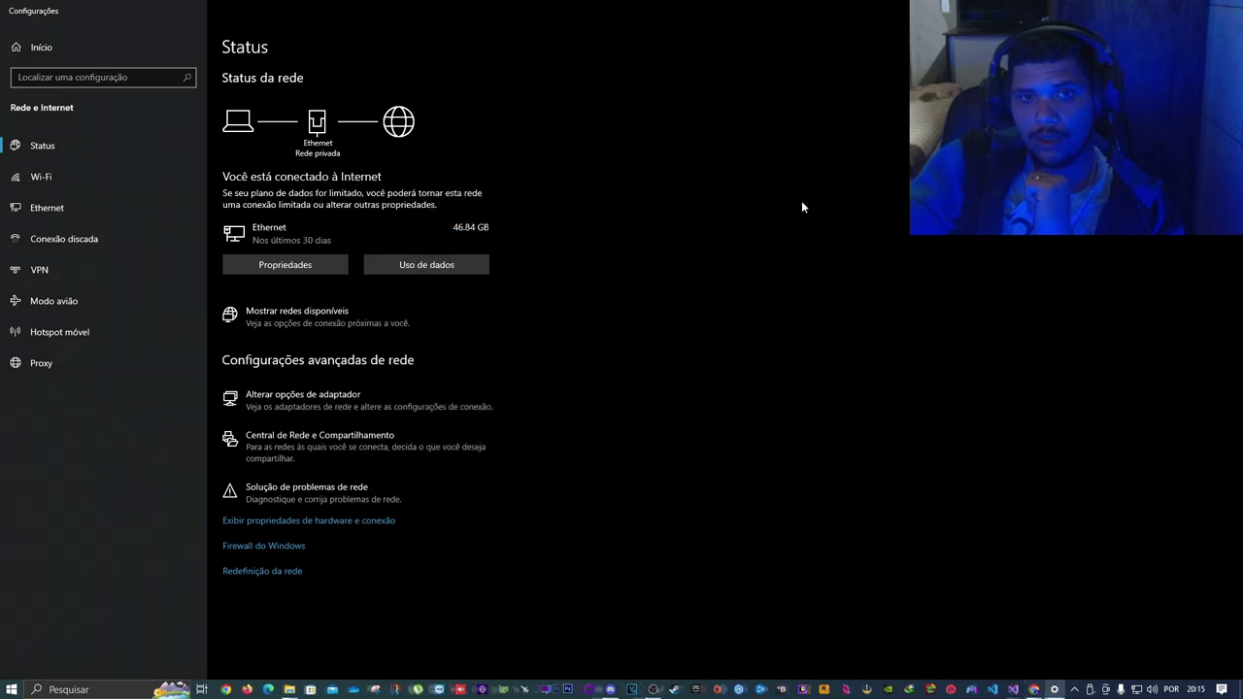
click(377, 393)
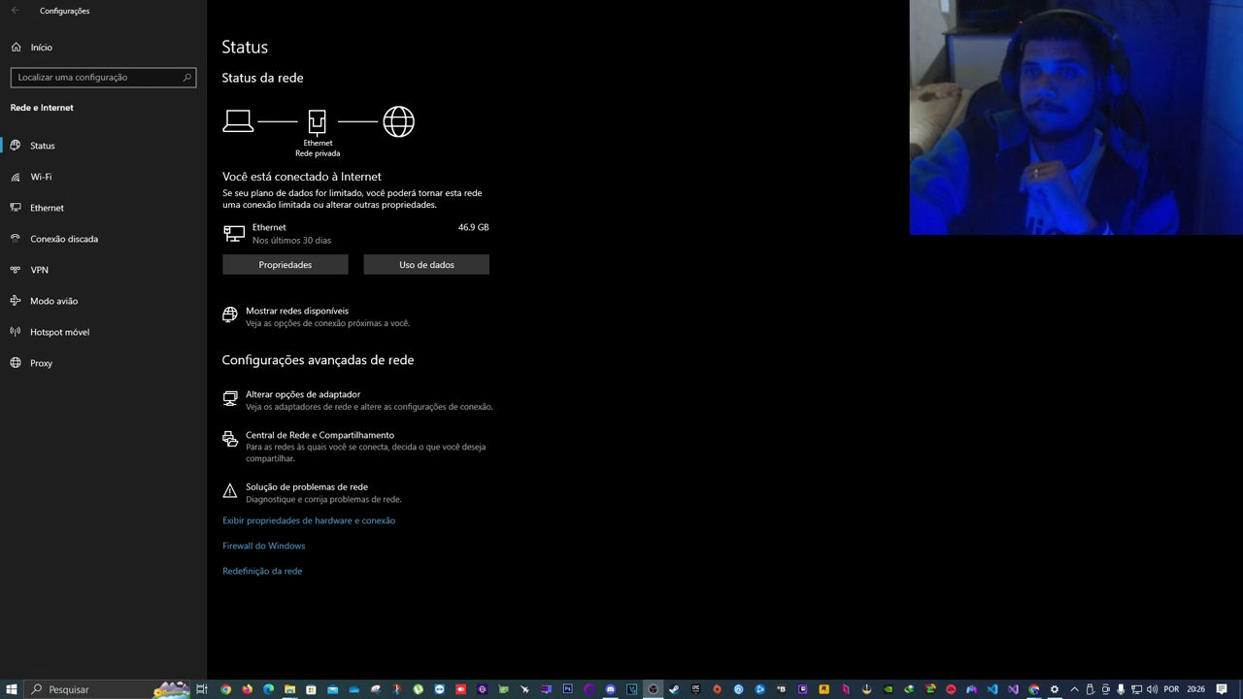
Show the desktop, search Windows for "geren" to open Gerenciador de Dispositivos, and move its window toward the middle of the desktop
key(super+d)
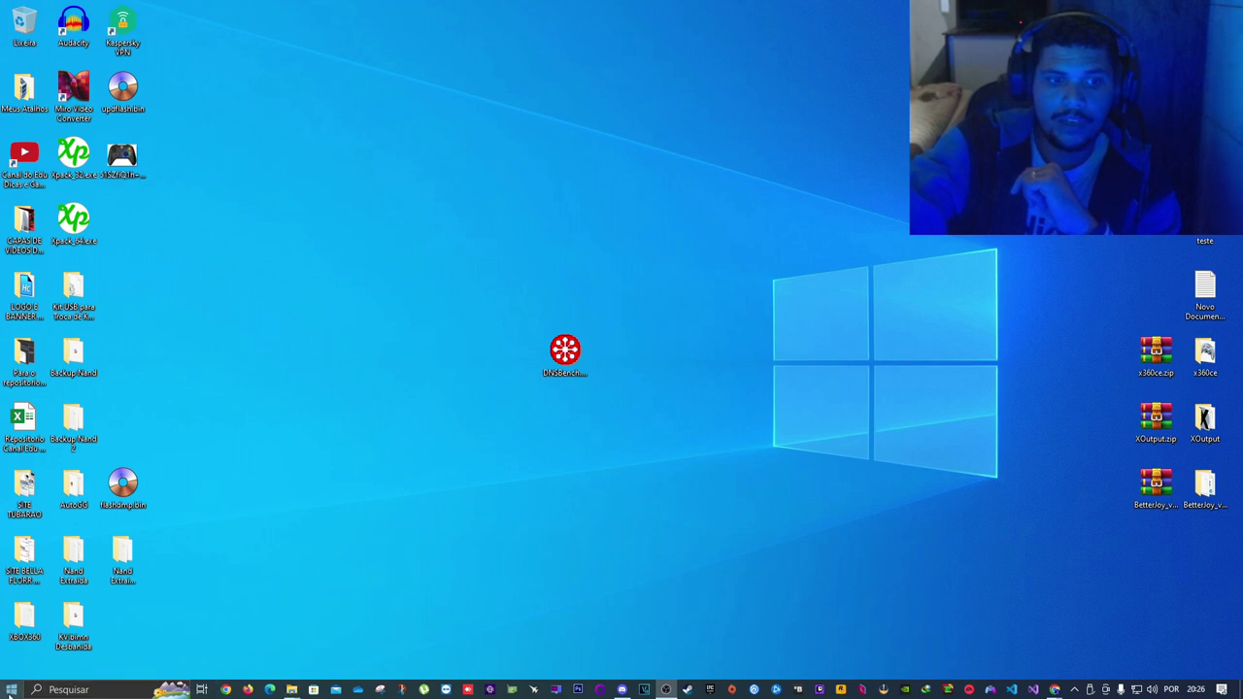
mouse_move(291, 690)
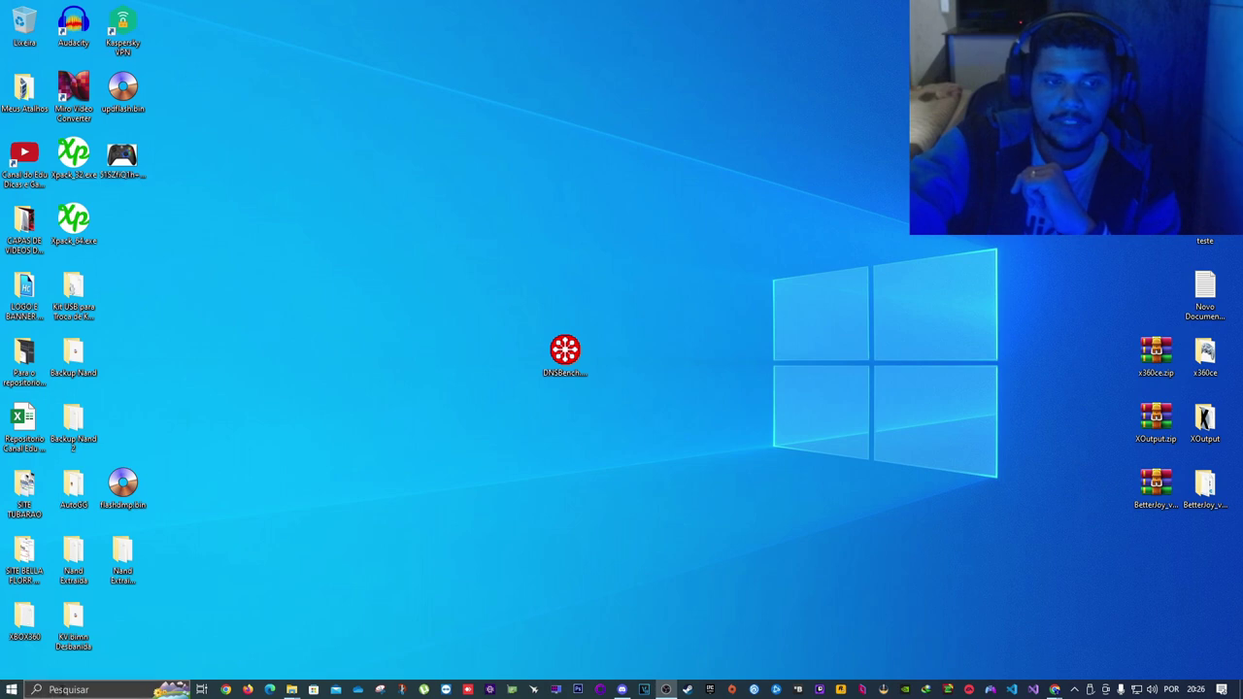
click(58, 690)
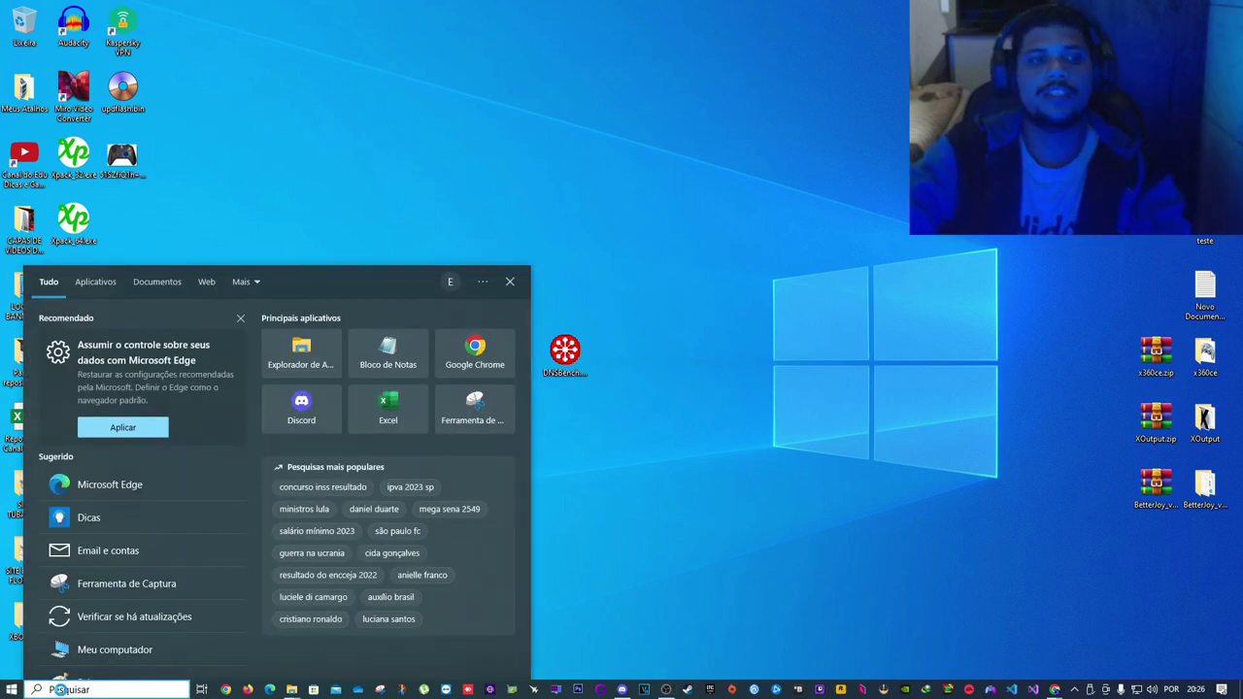
text(geren)
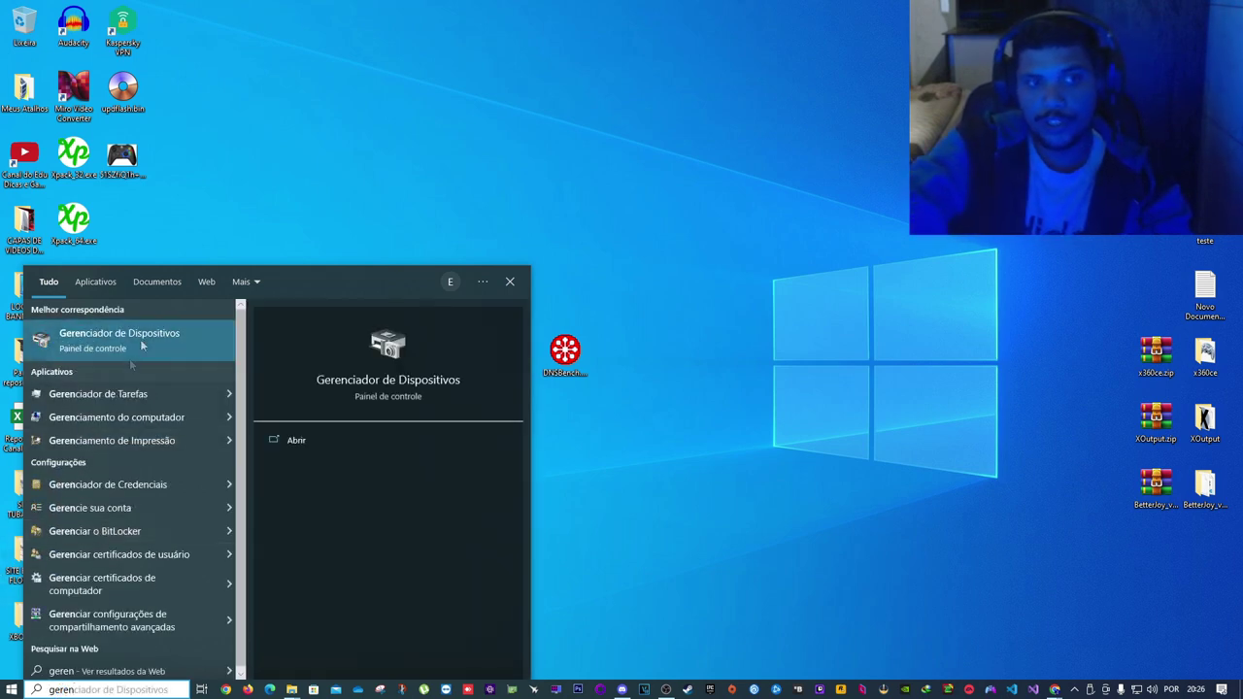
click(137, 338)
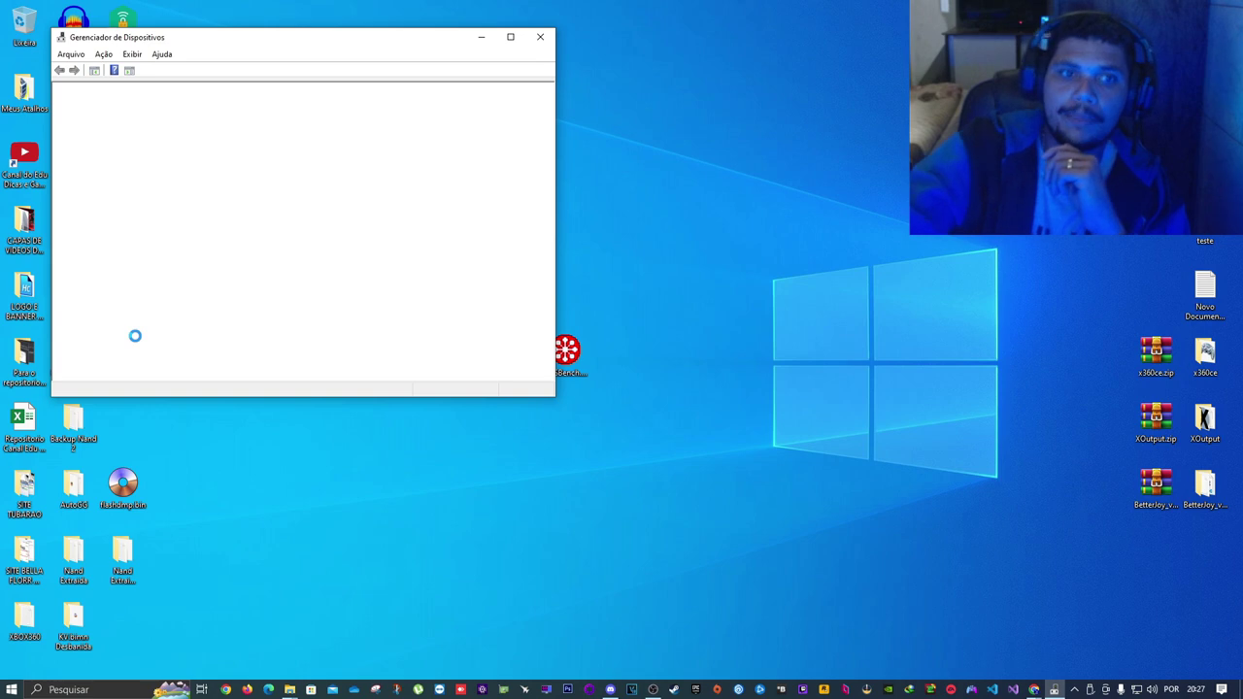
drag(238, 43, 503, 144)
Expand the Portas (COM e LPT) category and start the wizard for adding legacy hardware
scroll(383, 323, down, 4)
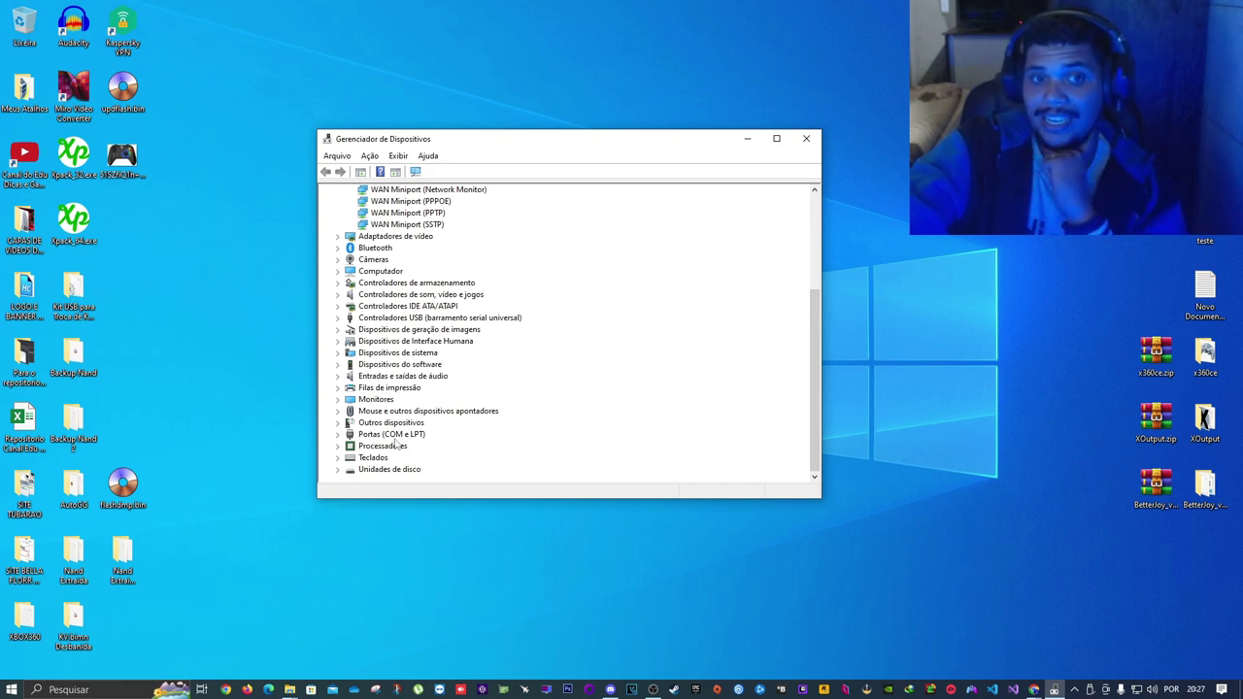
click(338, 436)
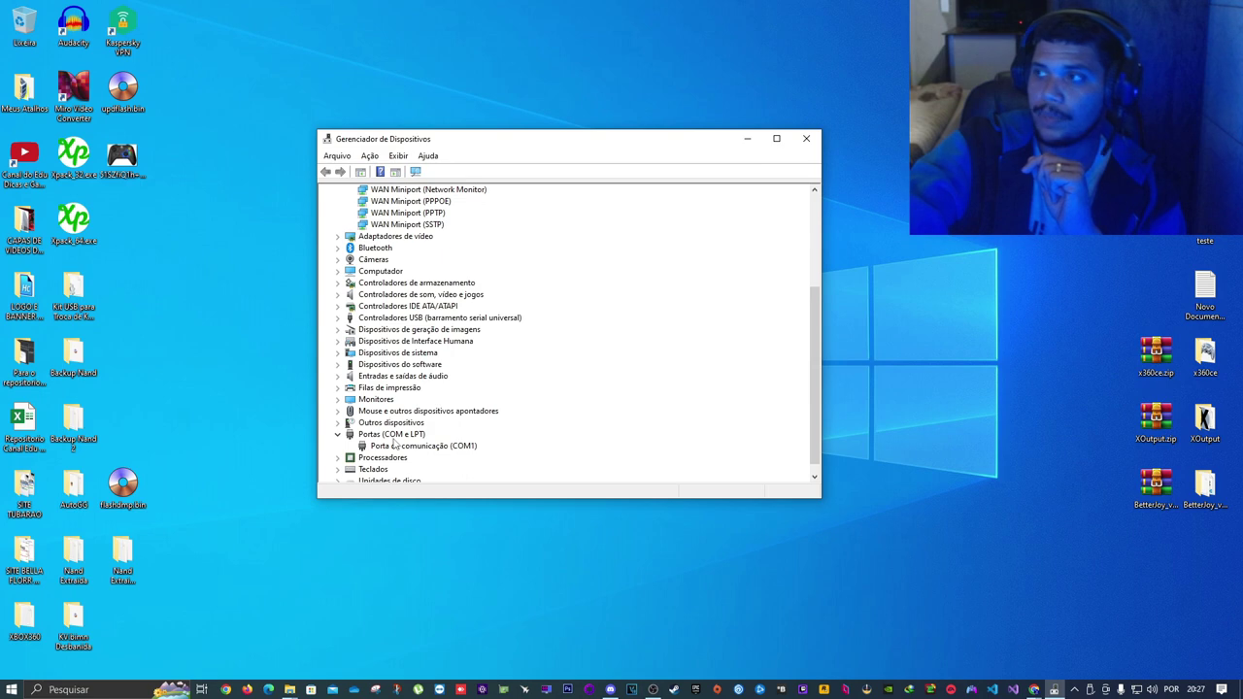
click(370, 156)
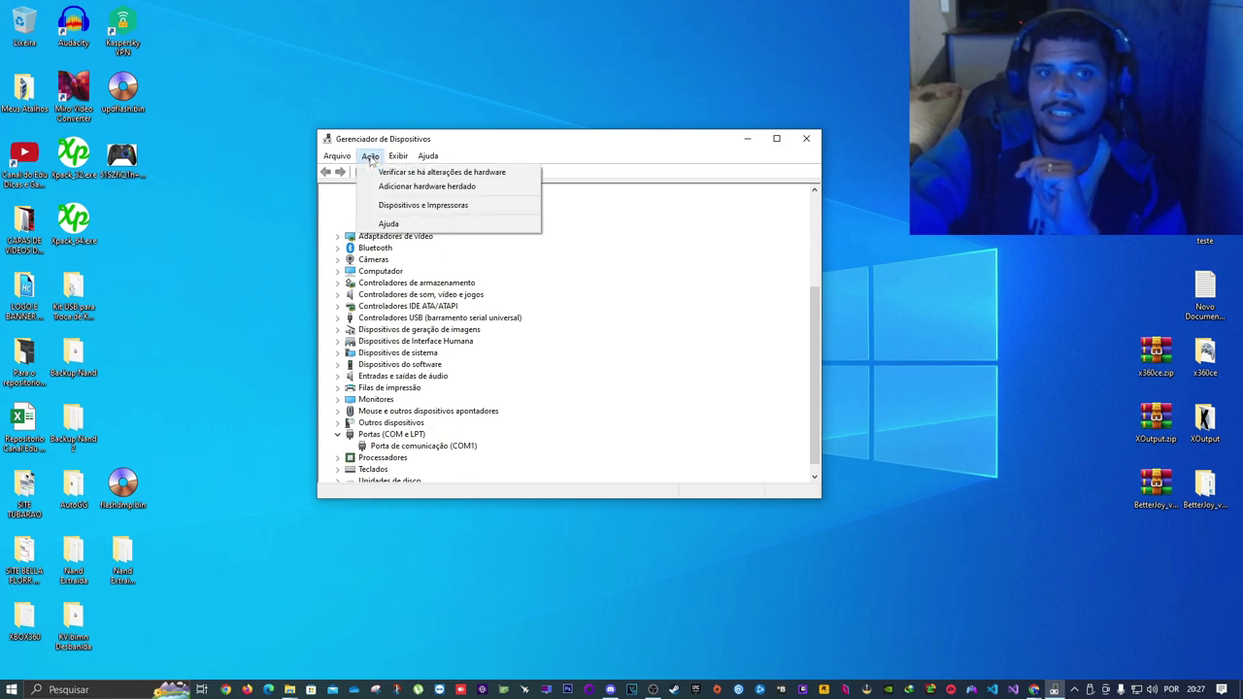
click(437, 188)
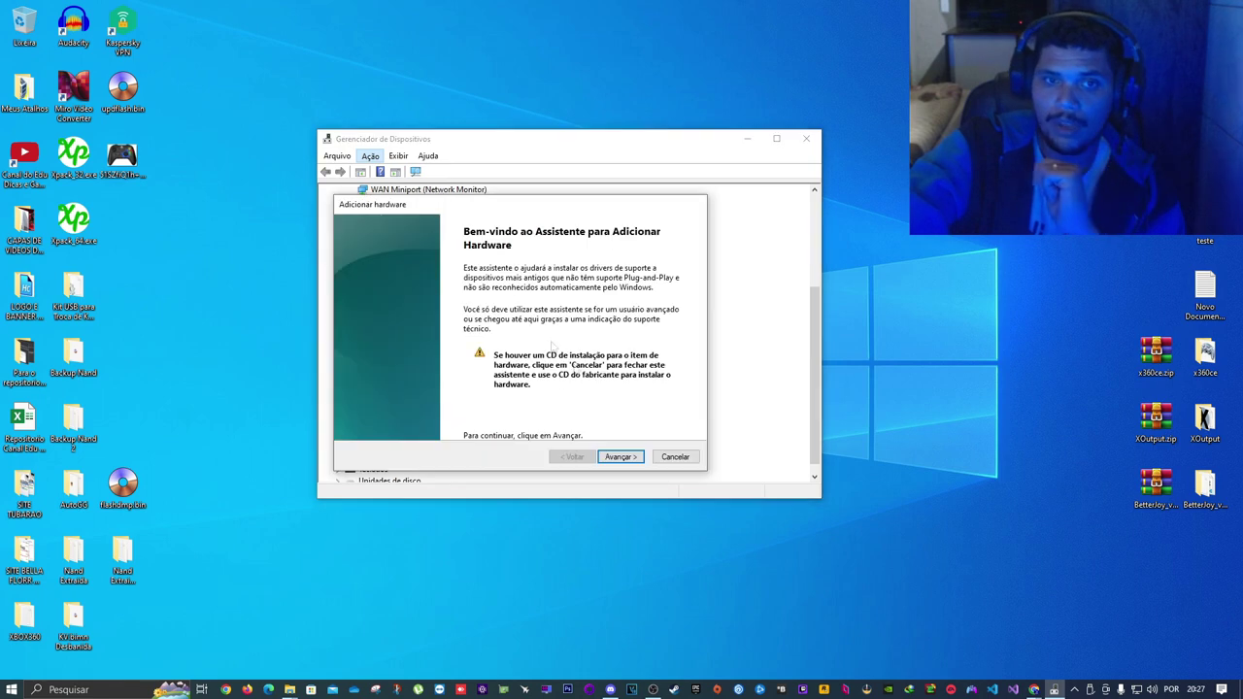
Run the wizard's automatic hardware search and choose Portas (COM e LPT) as the hardware type to install
click(616, 458)
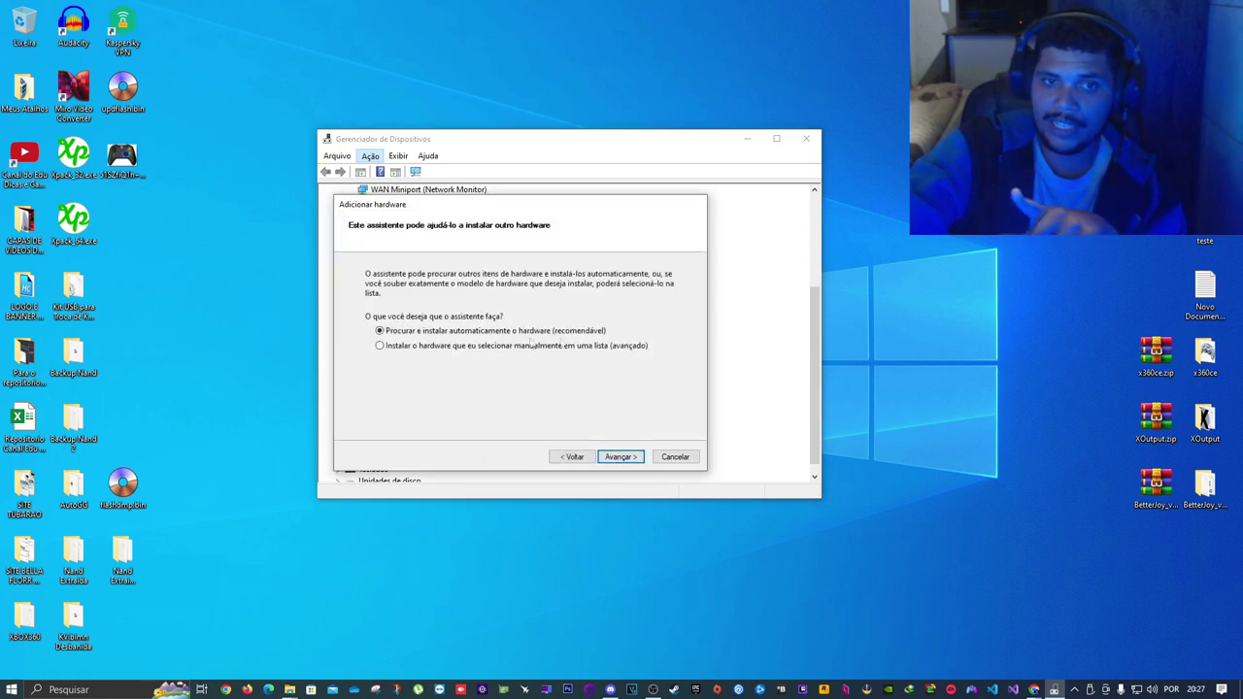
click(616, 458)
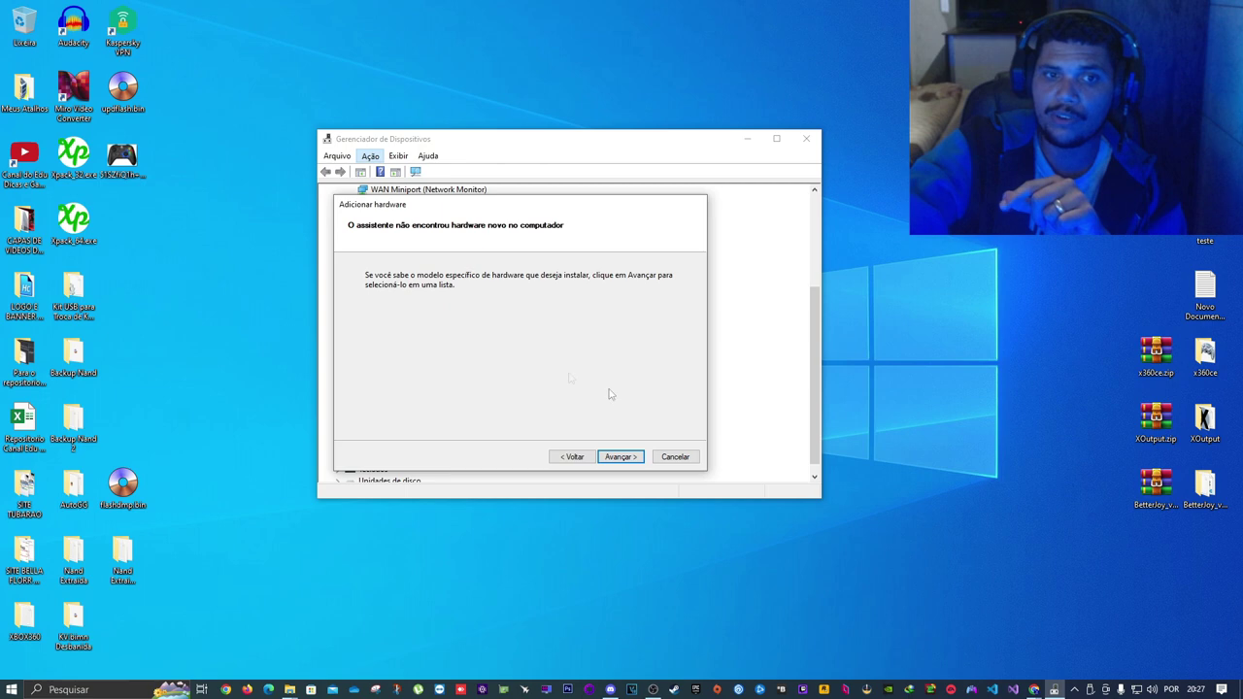
click(621, 458)
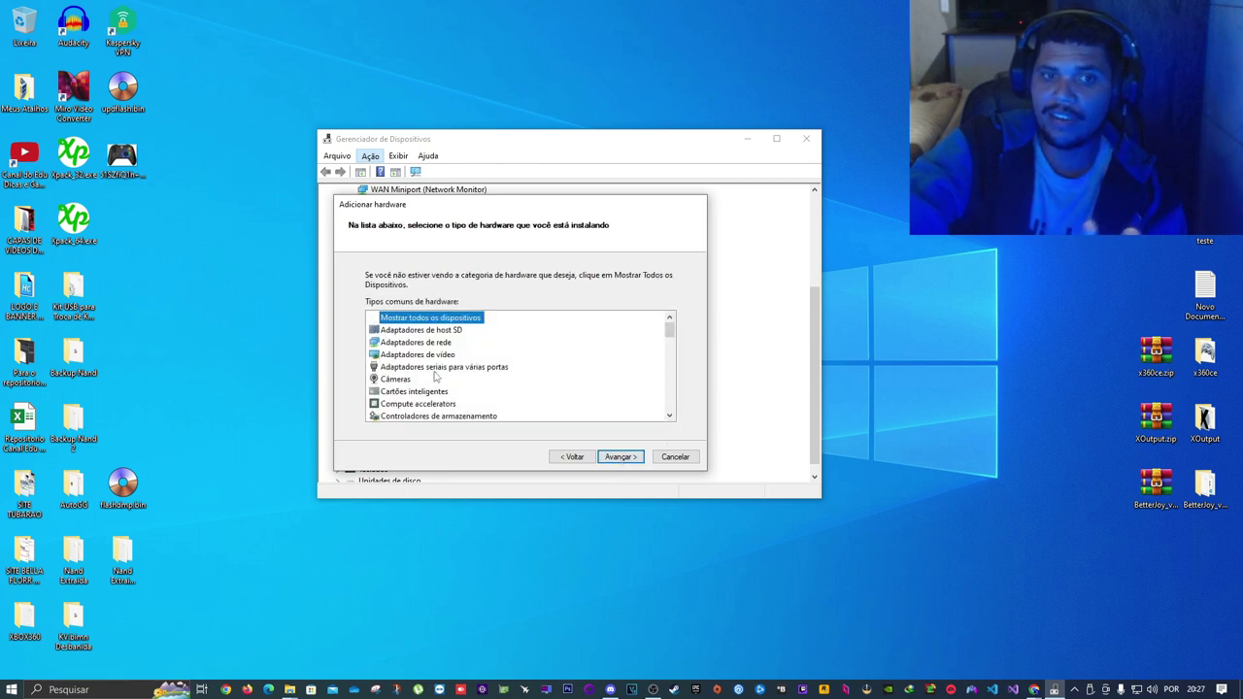
scroll(435, 379, down, 12)
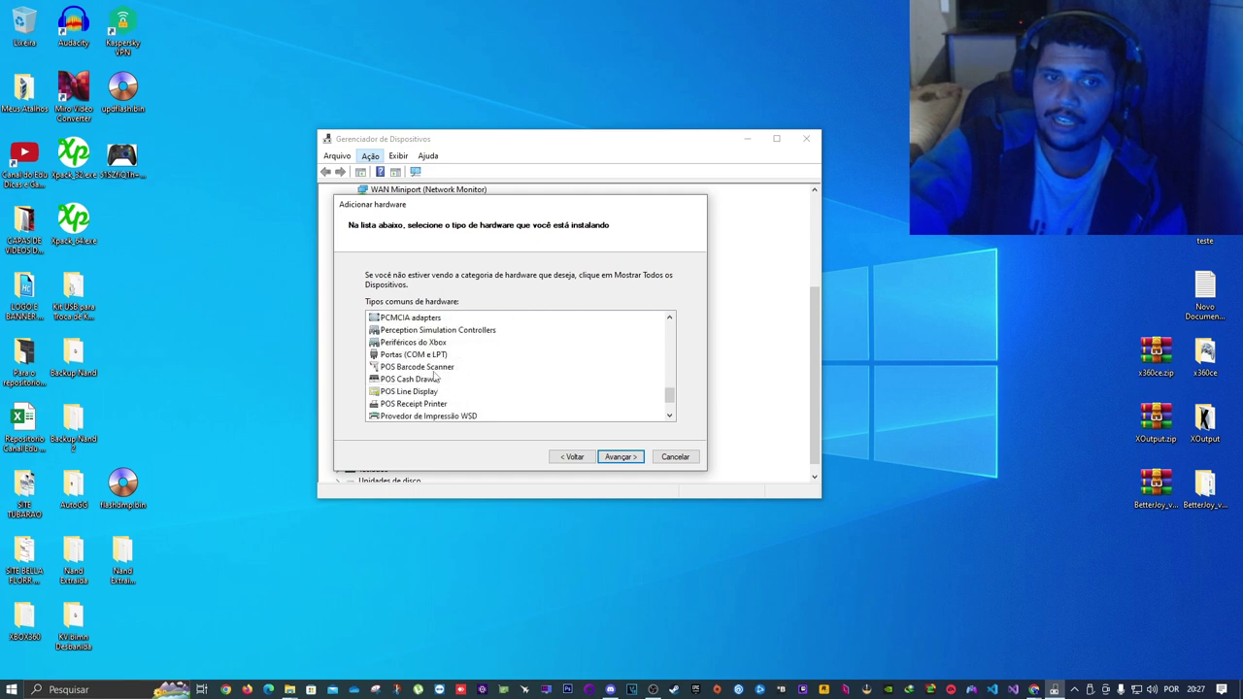
click(409, 355)
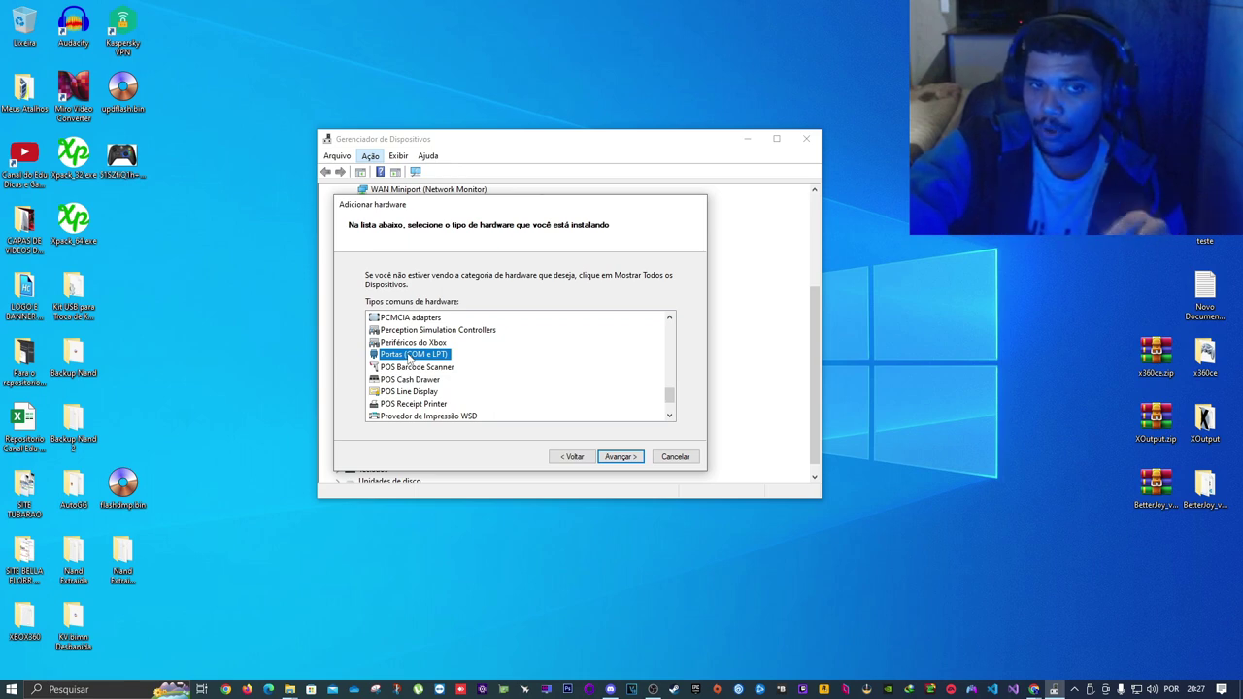
click(622, 456)
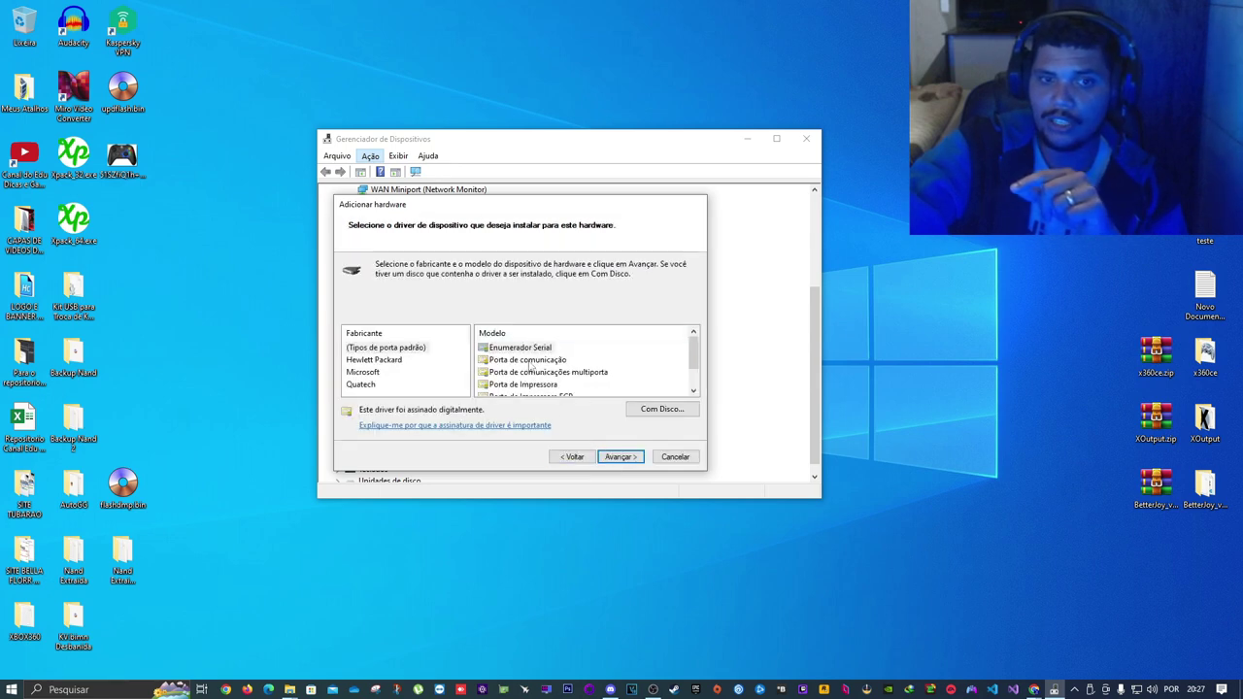
Install the Porta de comunicação model from the standard port types and finish the hardware wizard
click(523, 361)
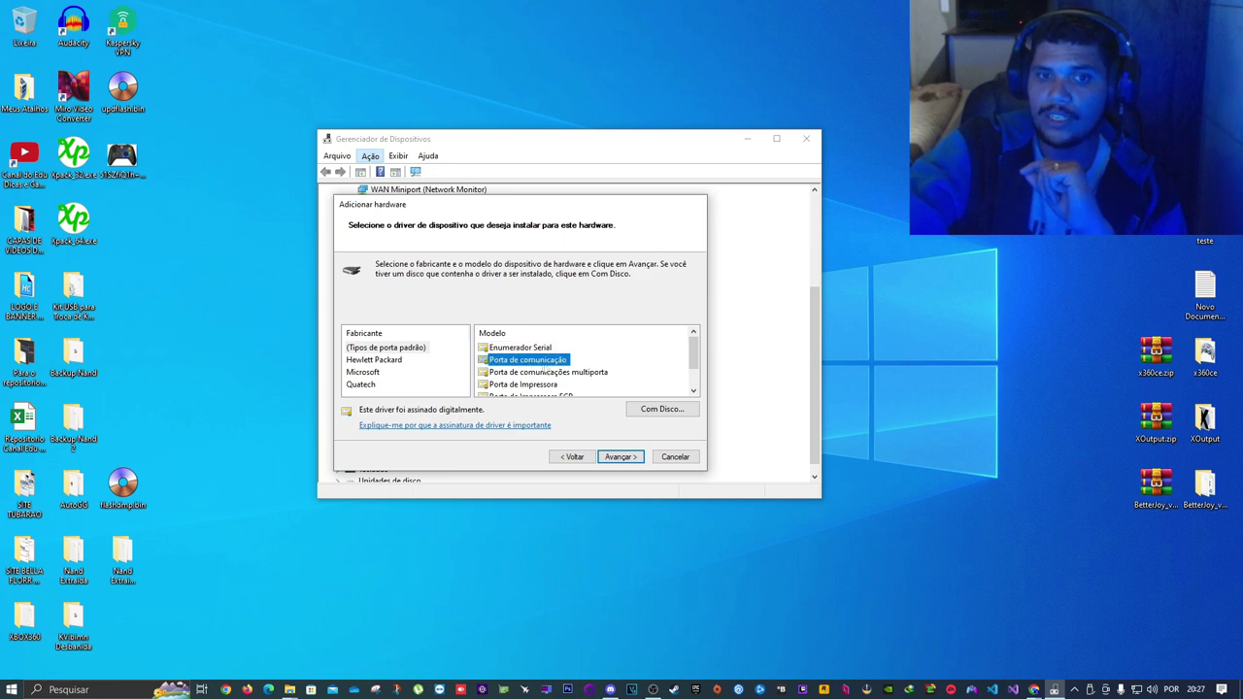
click(619, 456)
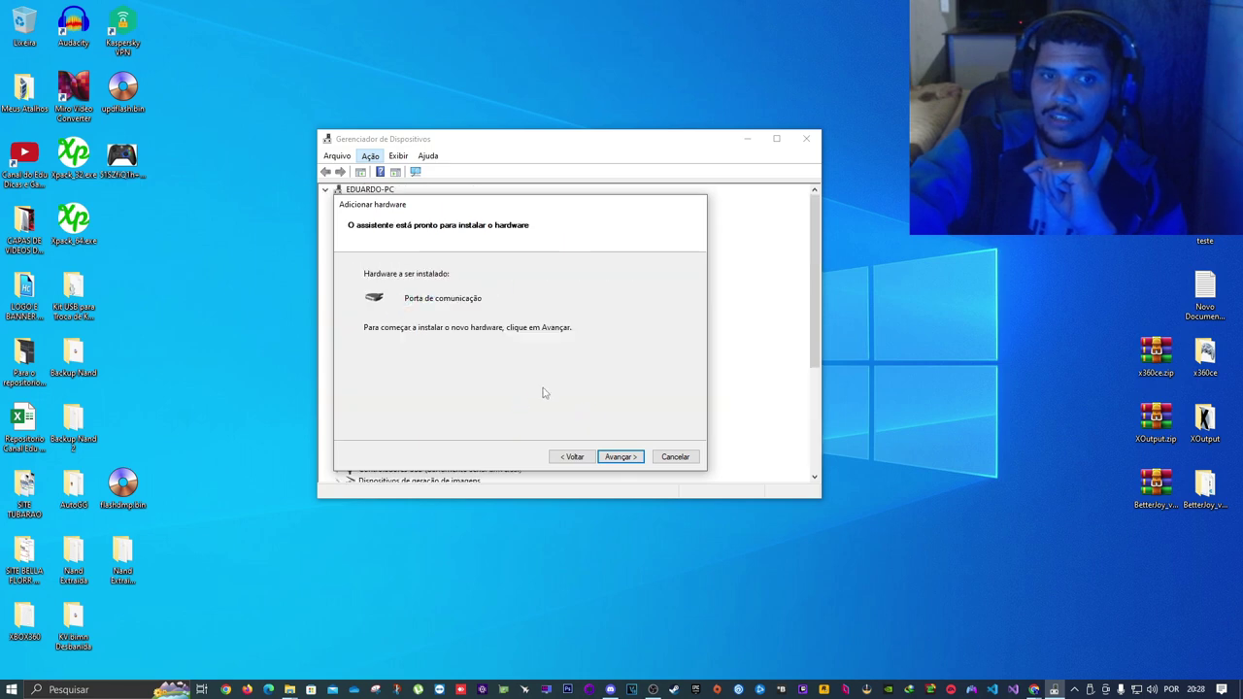
click(614, 458)
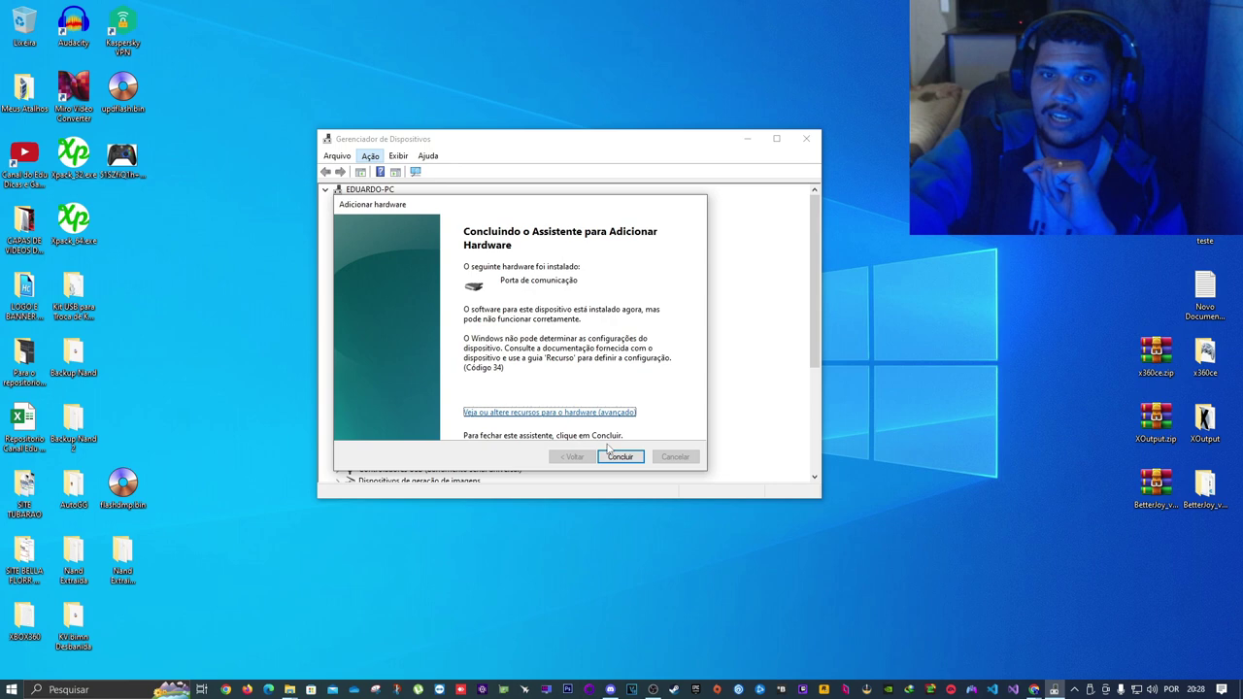
click(615, 457)
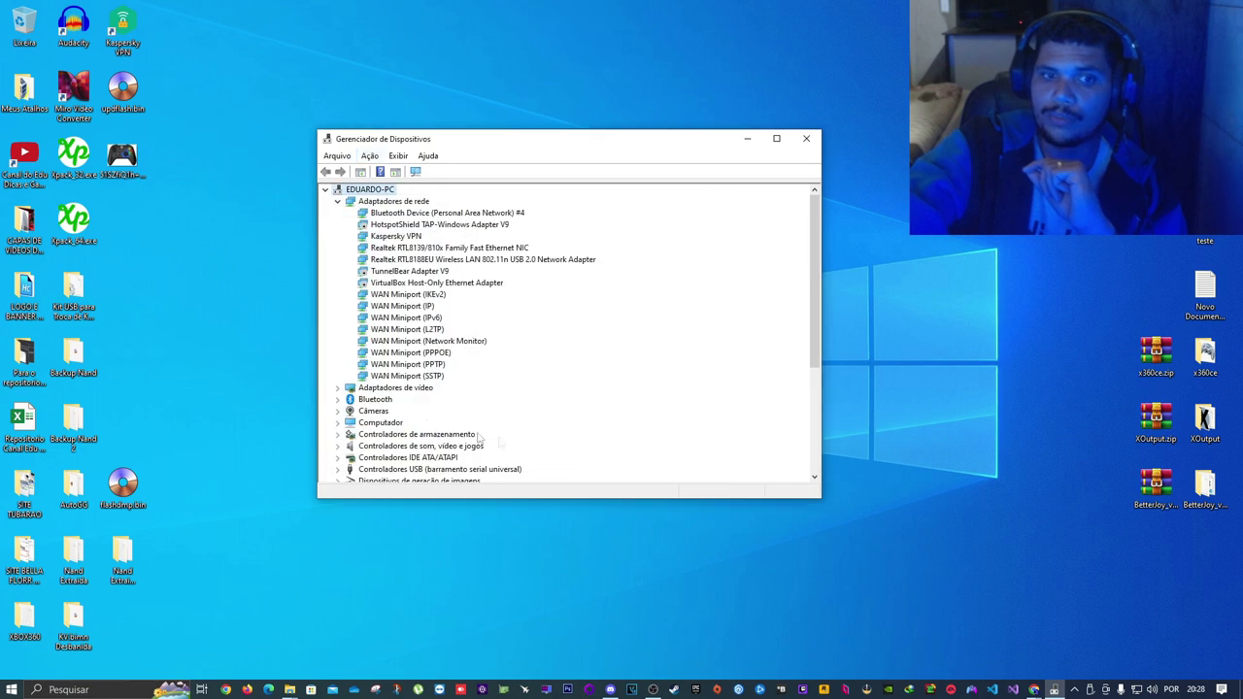
Set the Bits por segundo of Porta de comunicação (COM4) to 128000 in its port settings and accept the change
scroll(449, 434, down, 5)
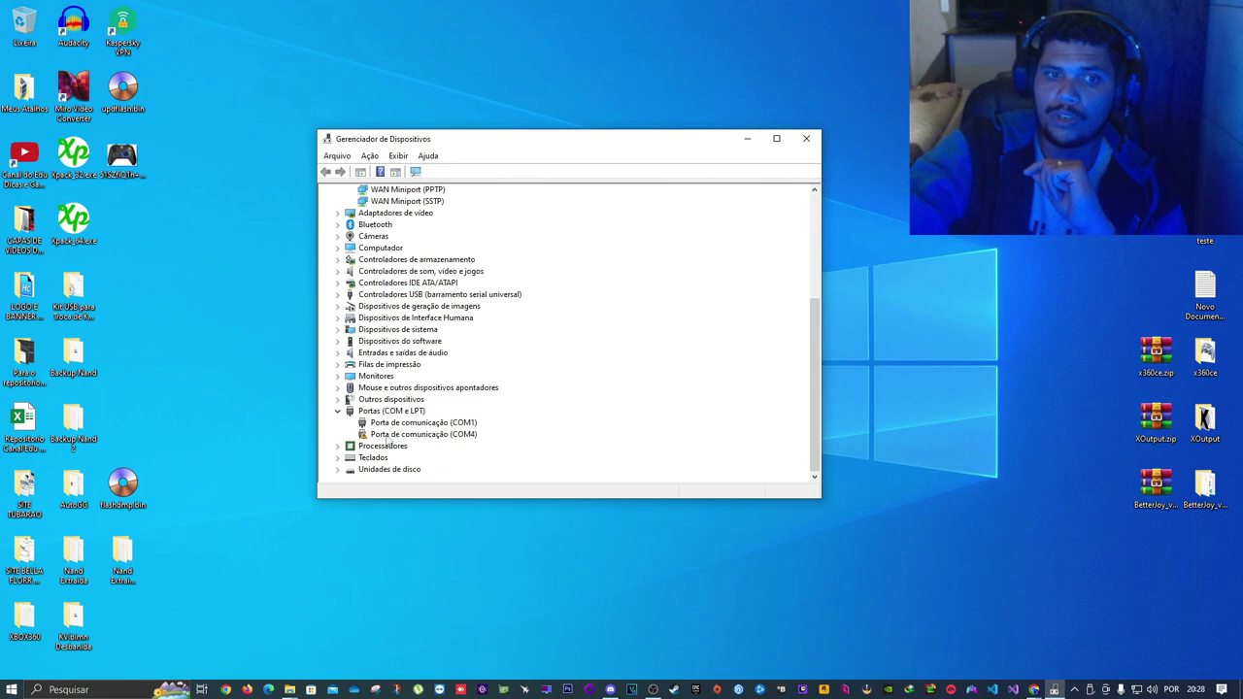
click(388, 435)
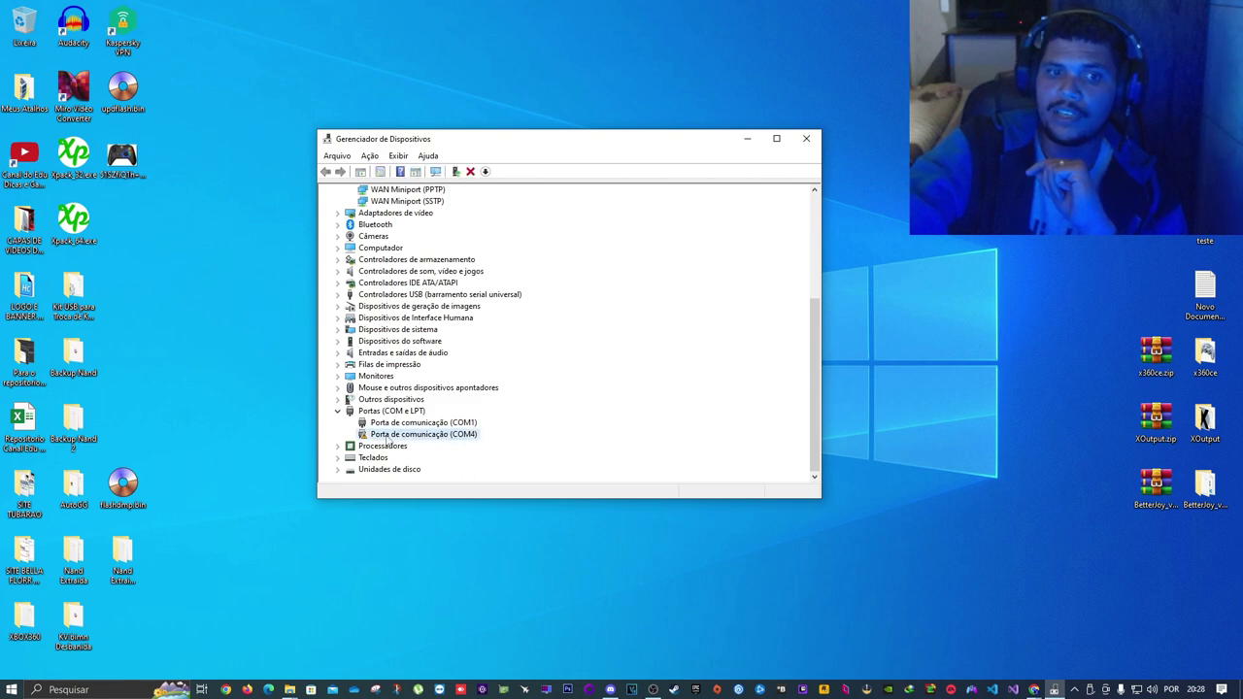
right_click(386, 440)
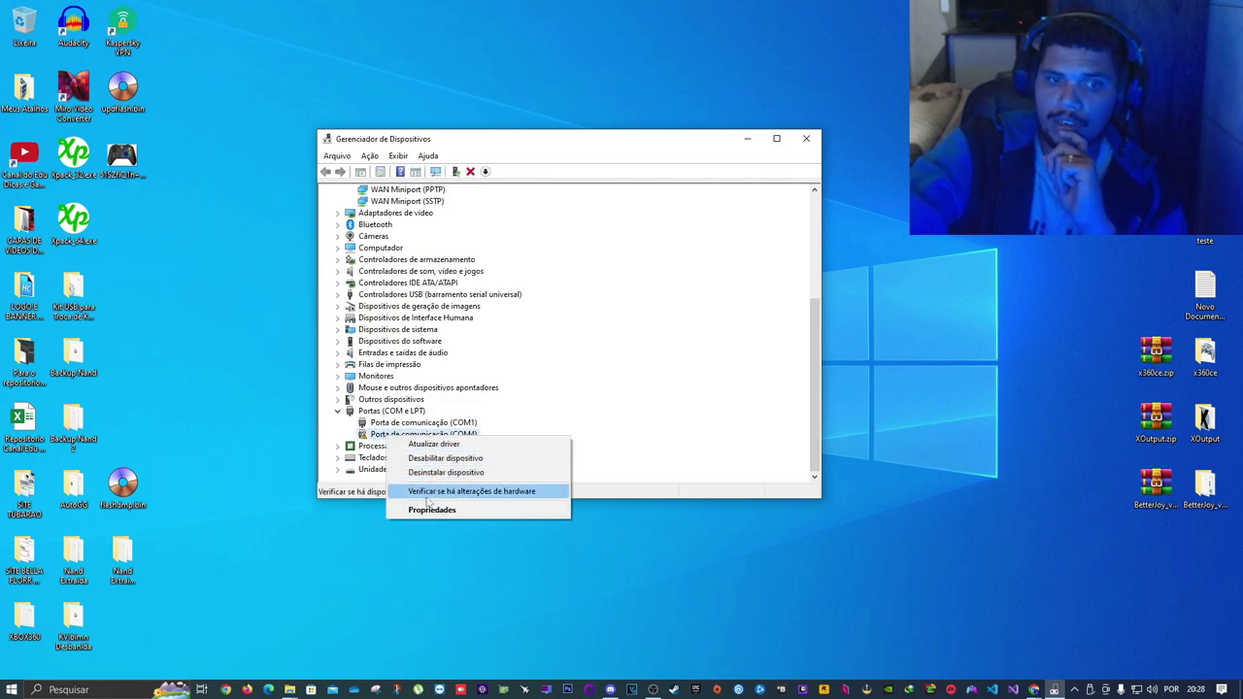
click(423, 512)
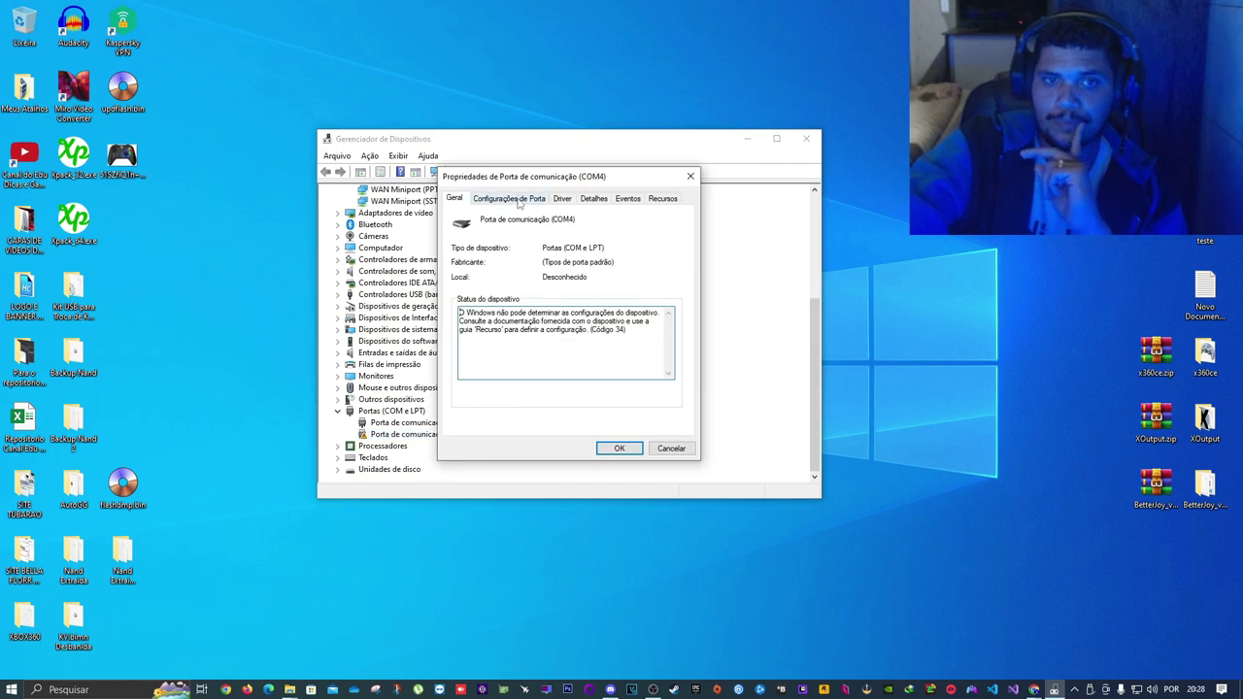
click(519, 199)
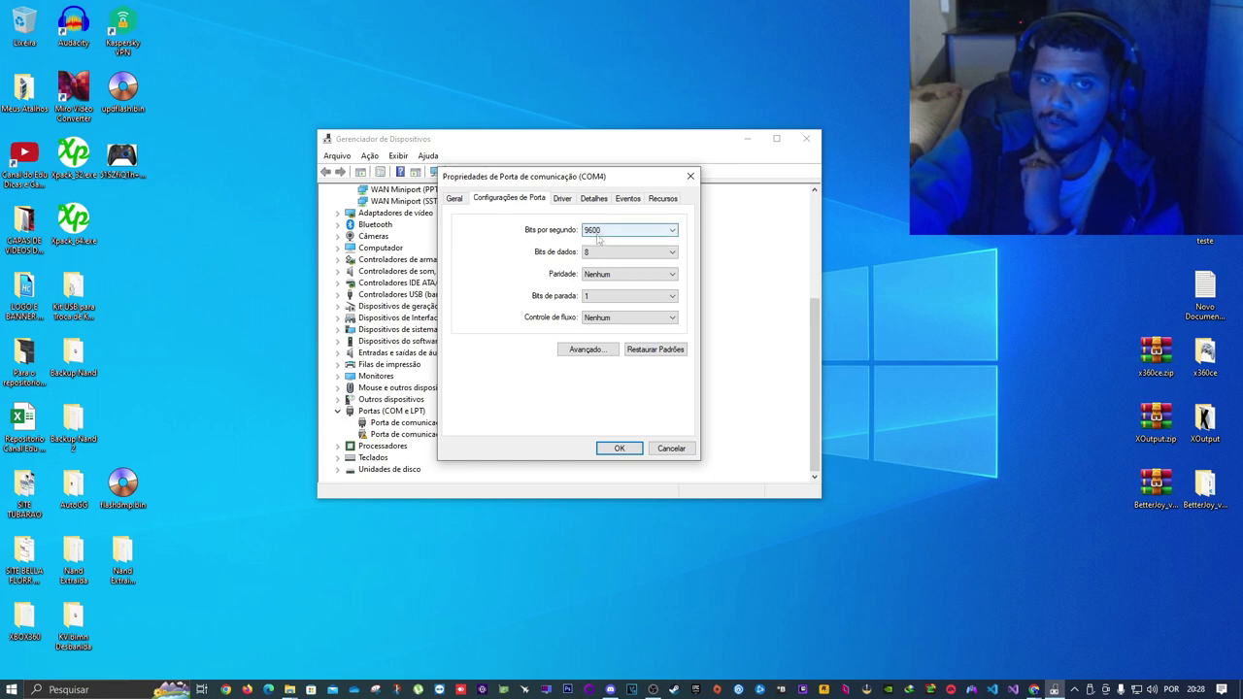
click(673, 231)
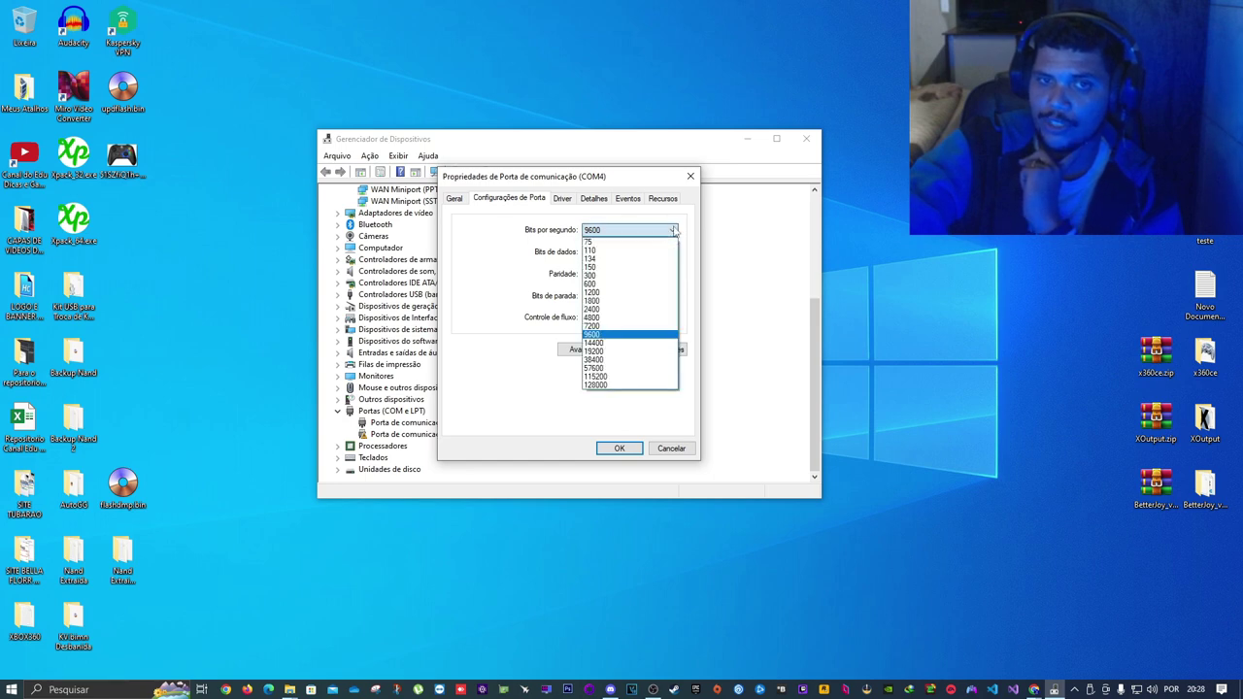
click(595, 386)
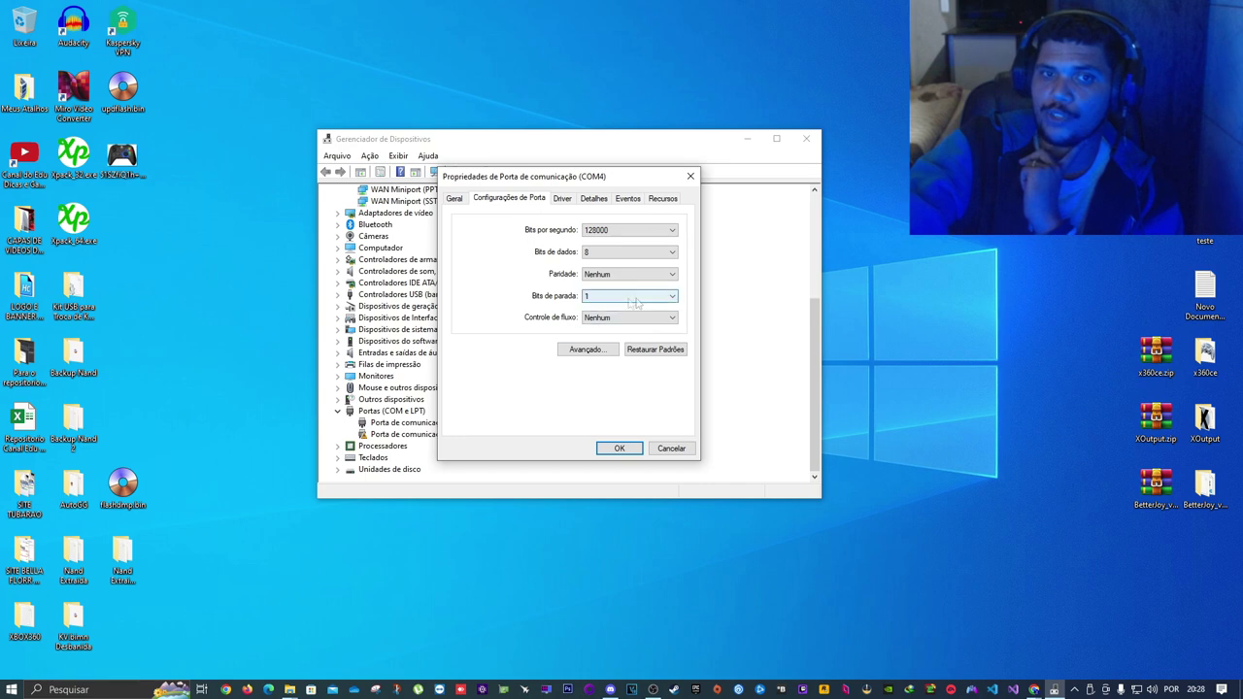
click(620, 449)
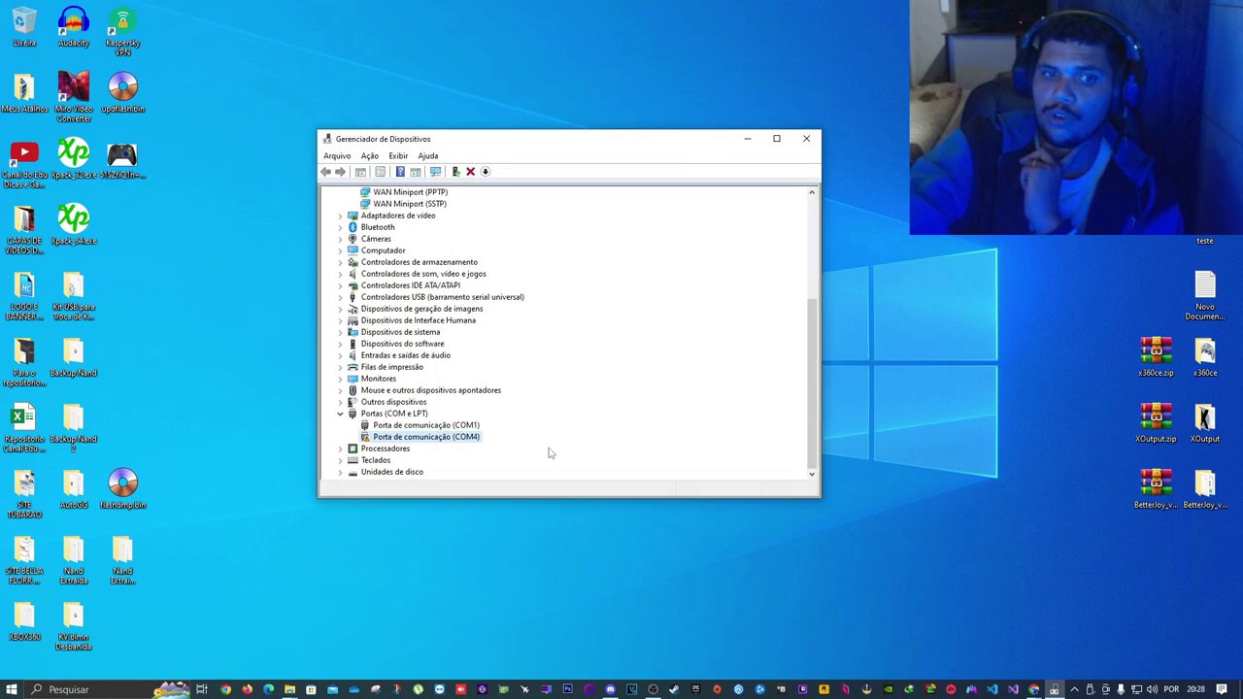
Set the Bits por segundo of Porta de comunicação (COM1) to 128000 in its port settings and accept the change
click(413, 427)
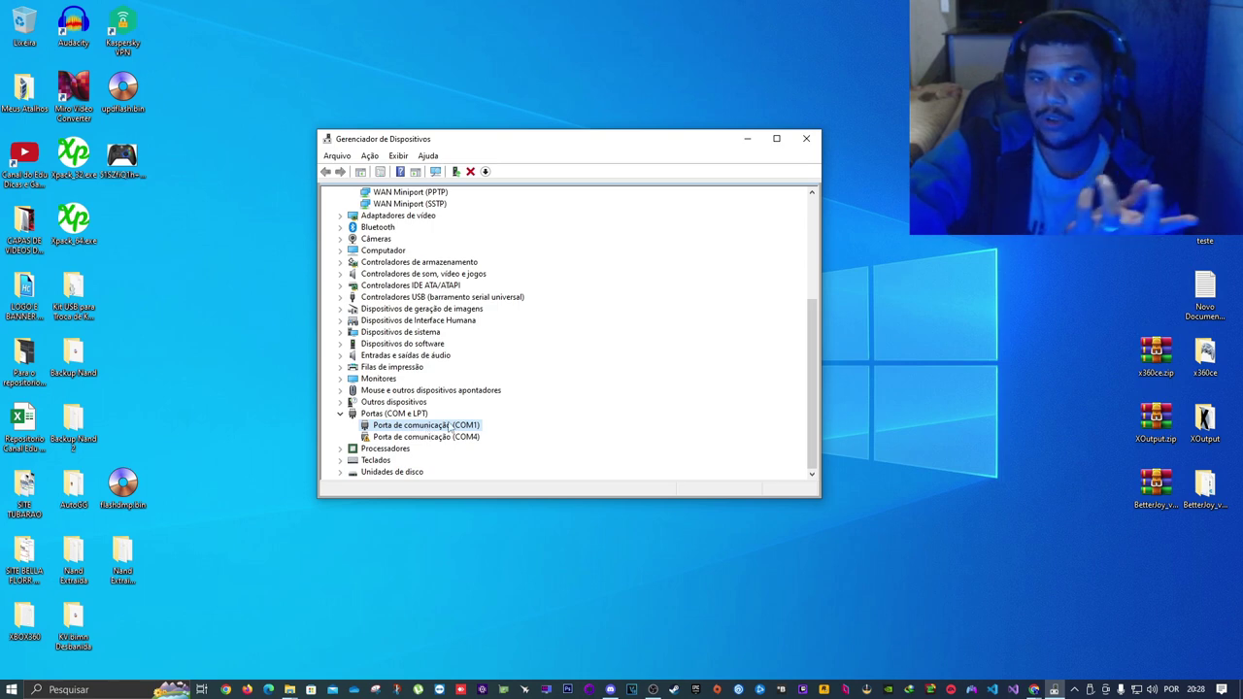
right_click(448, 425)
click(502, 497)
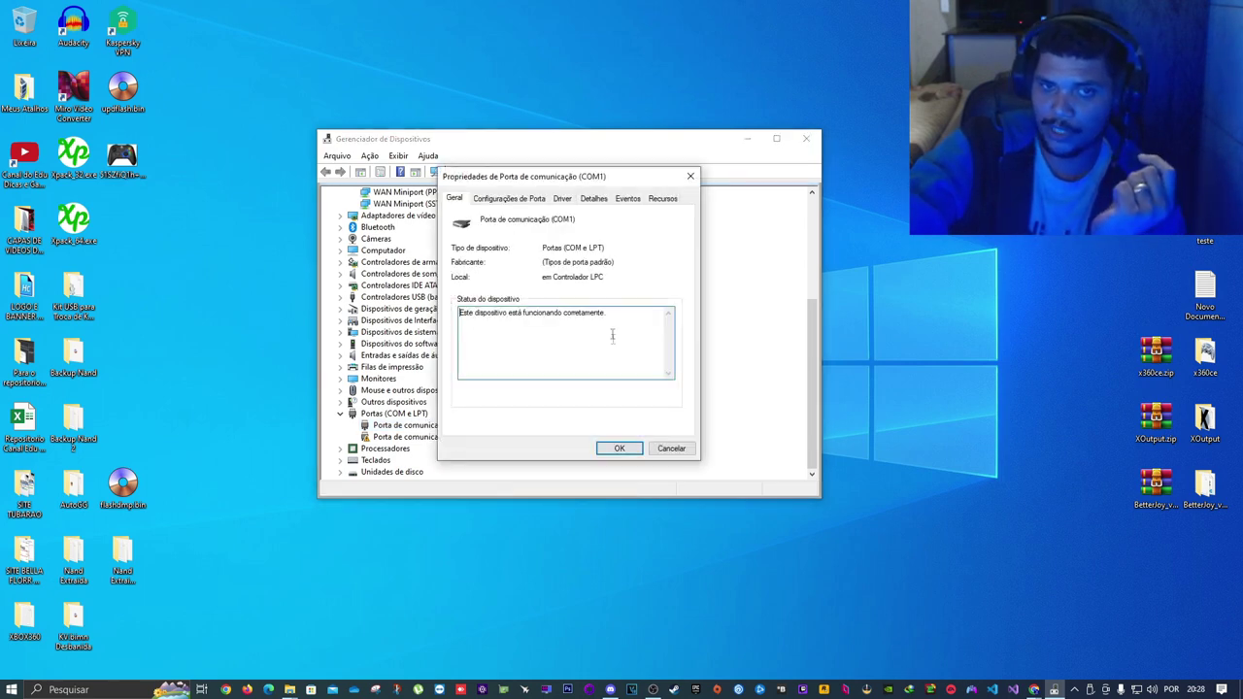
click(509, 198)
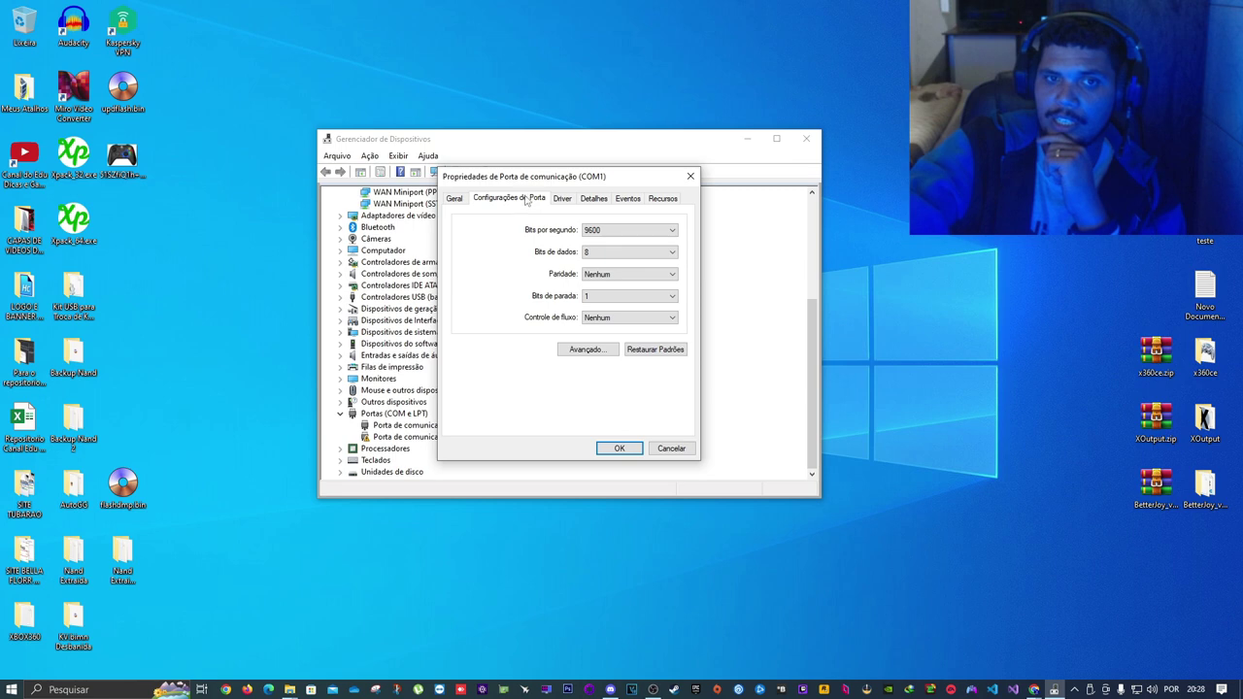
click(674, 231)
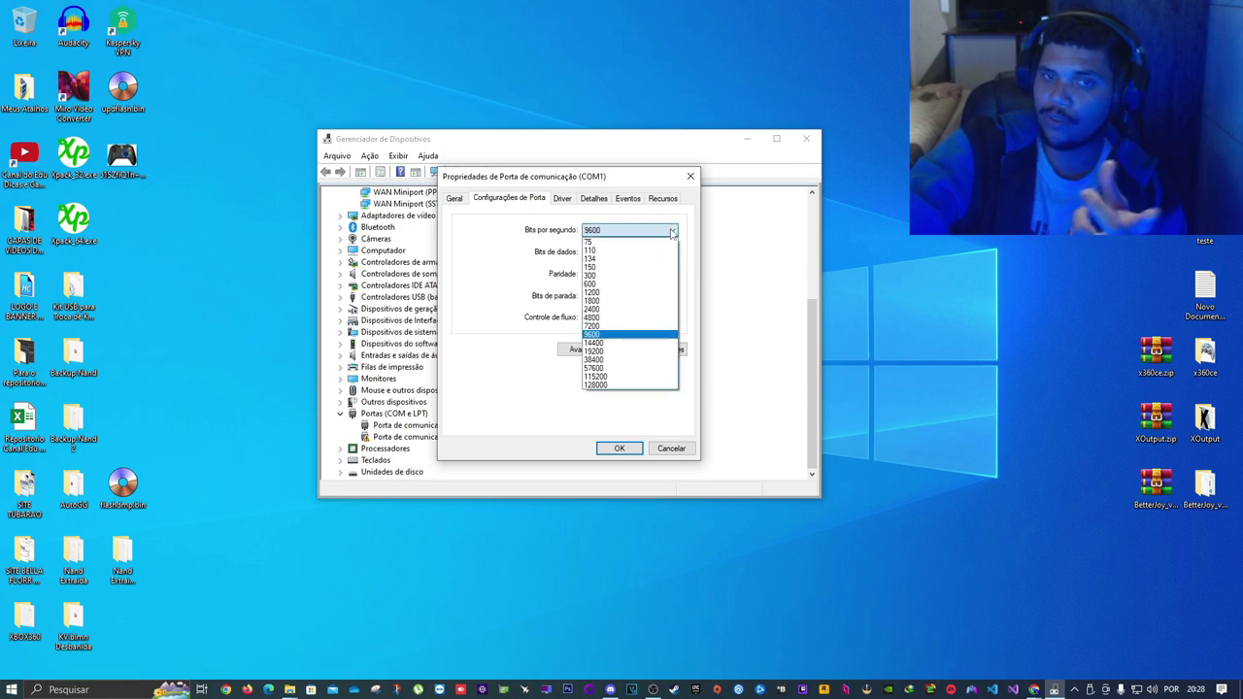
click(597, 385)
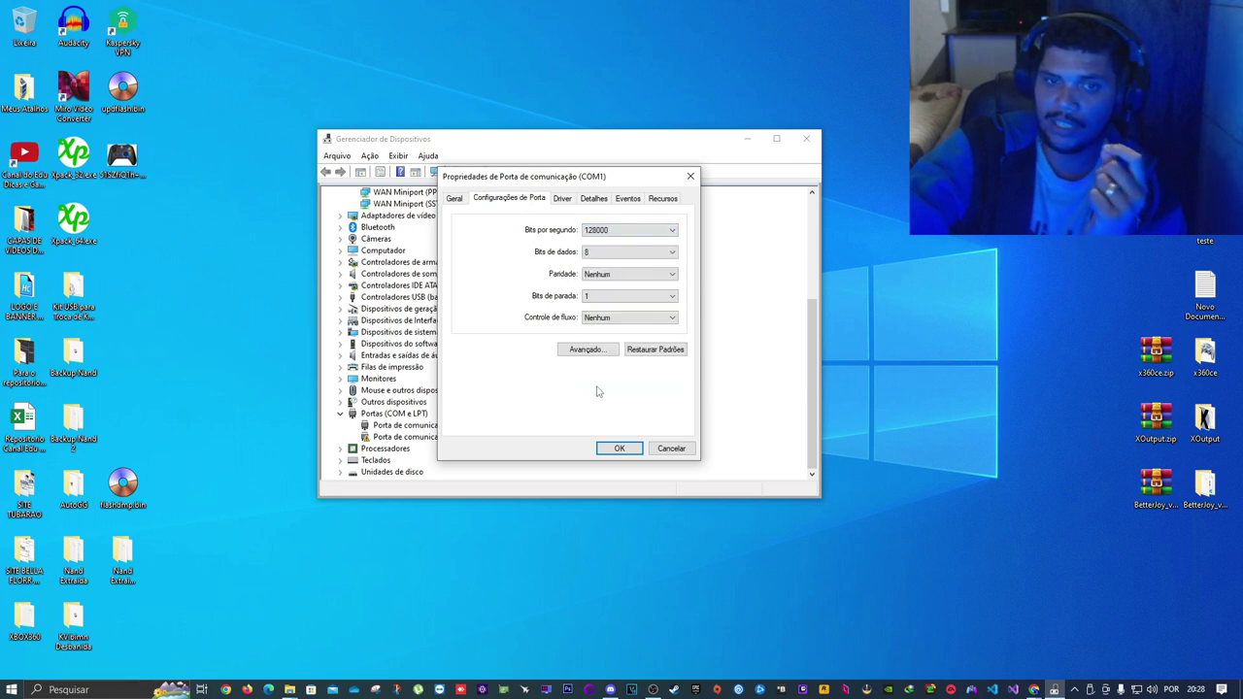
click(618, 448)
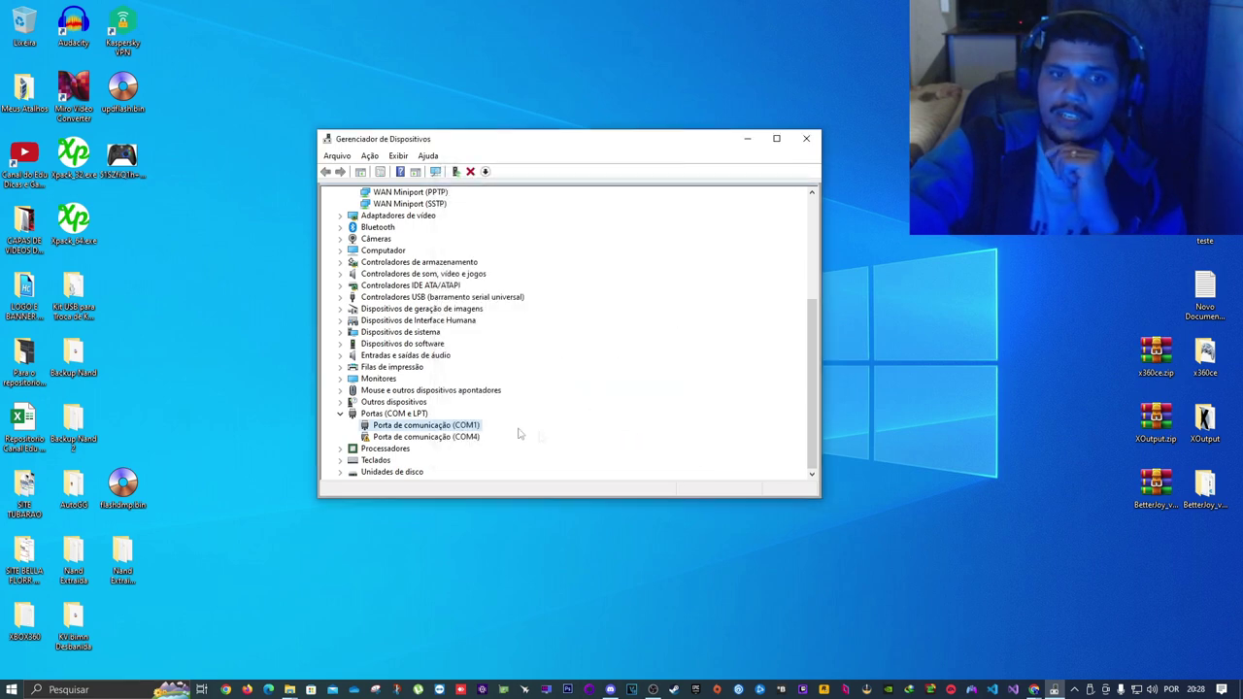
Run an automatic search for updated drivers for Porta de comunicação (COM4) and close the update wizard
click(396, 438)
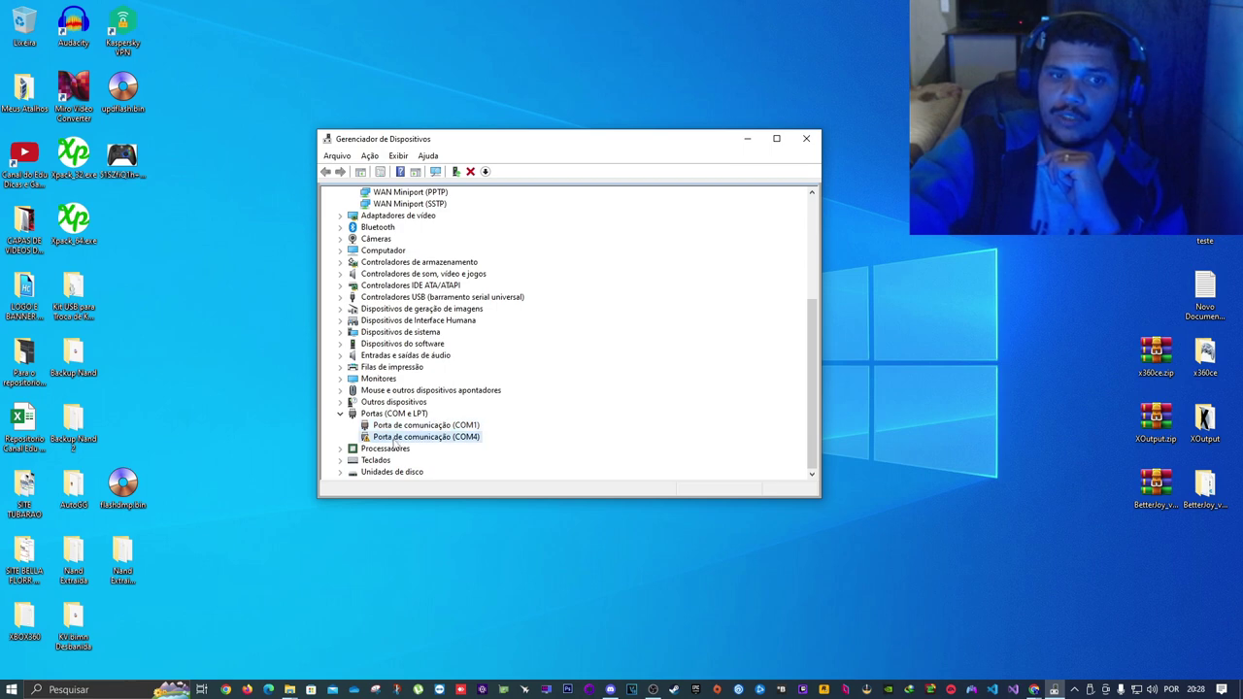
right_click(398, 442)
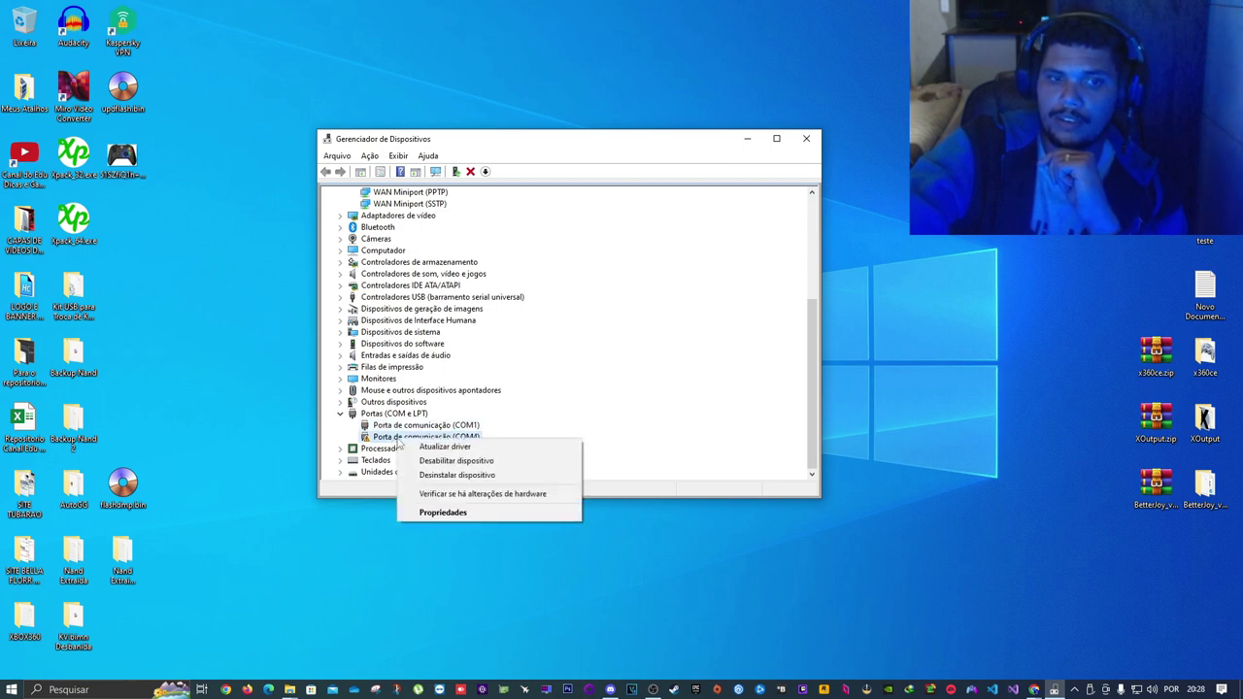
click(431, 446)
click(521, 290)
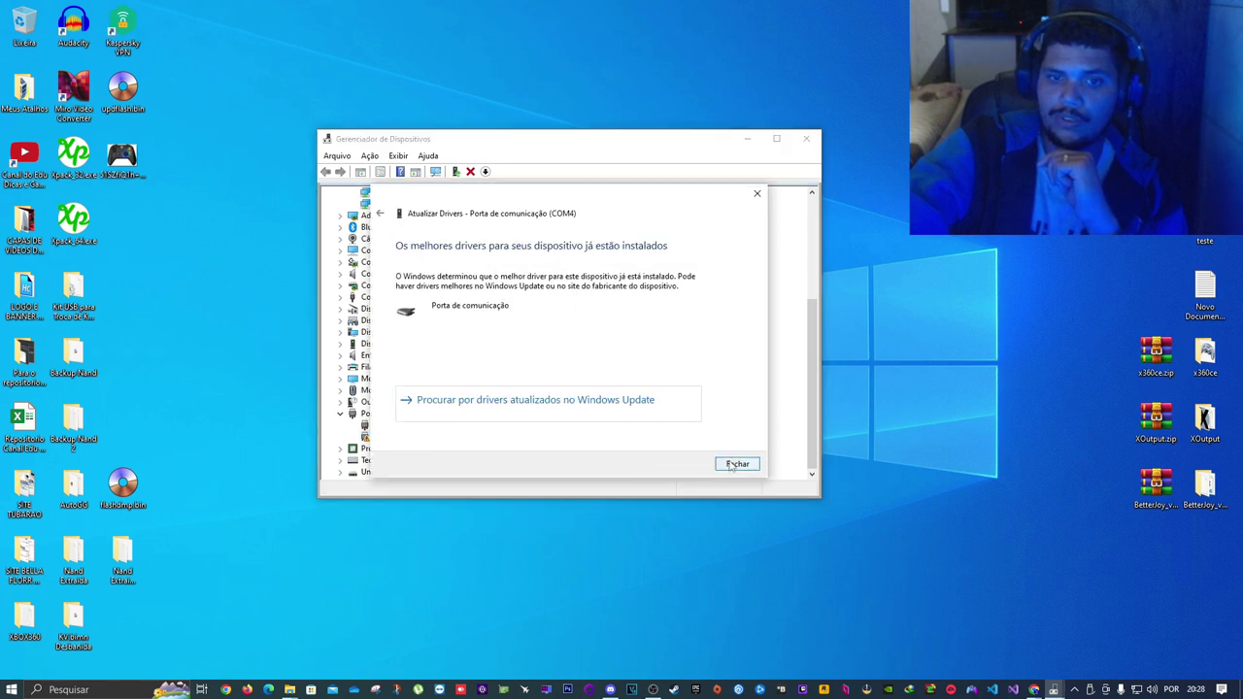
click(734, 466)
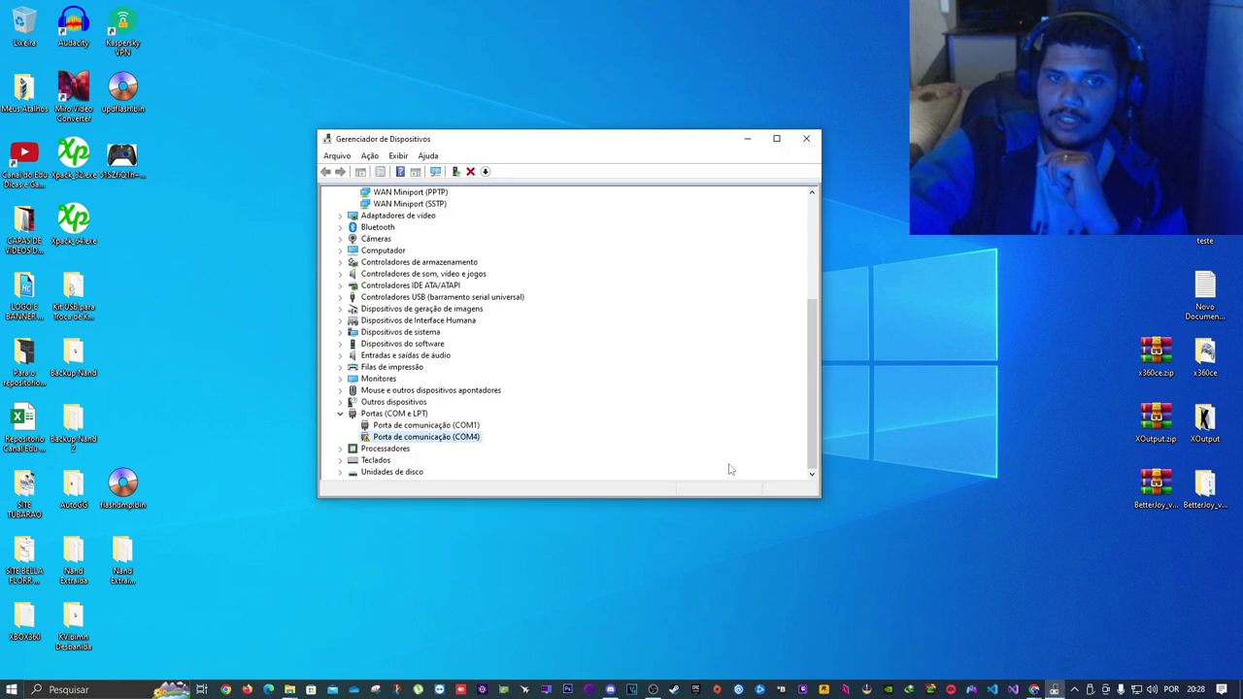
Uninstall the Porta de comunicação (COM4) device and select the remaining COM1 port
right_click(398, 440)
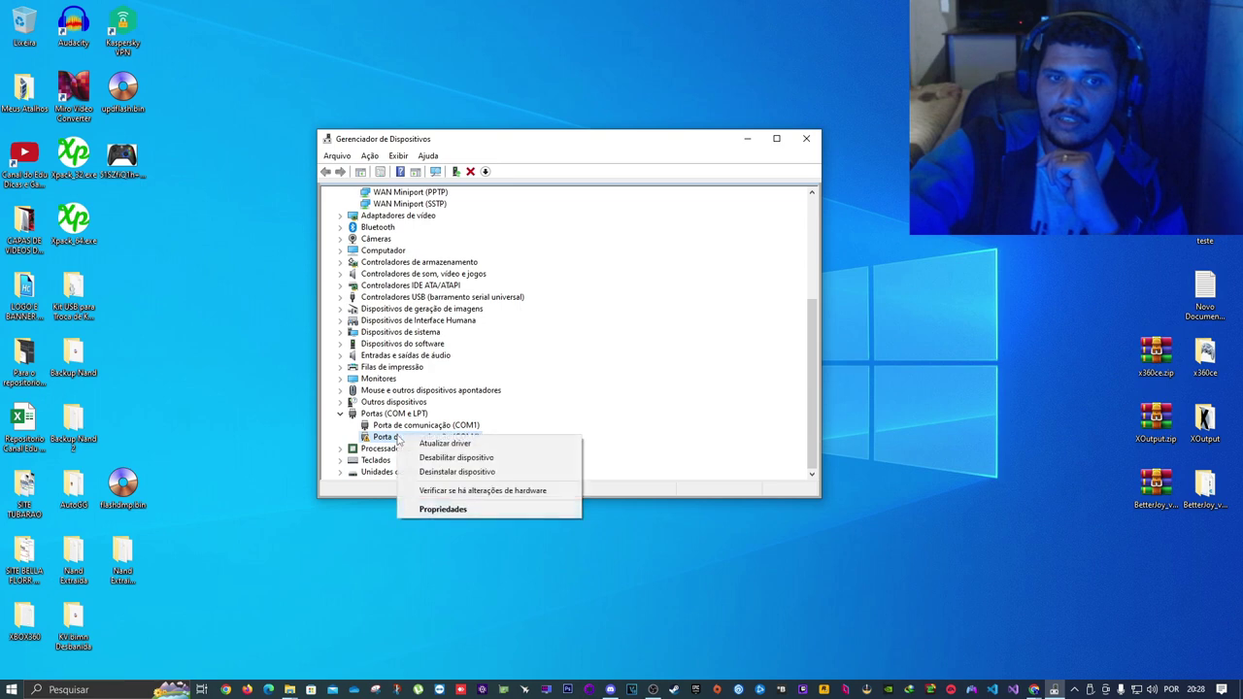
click(453, 473)
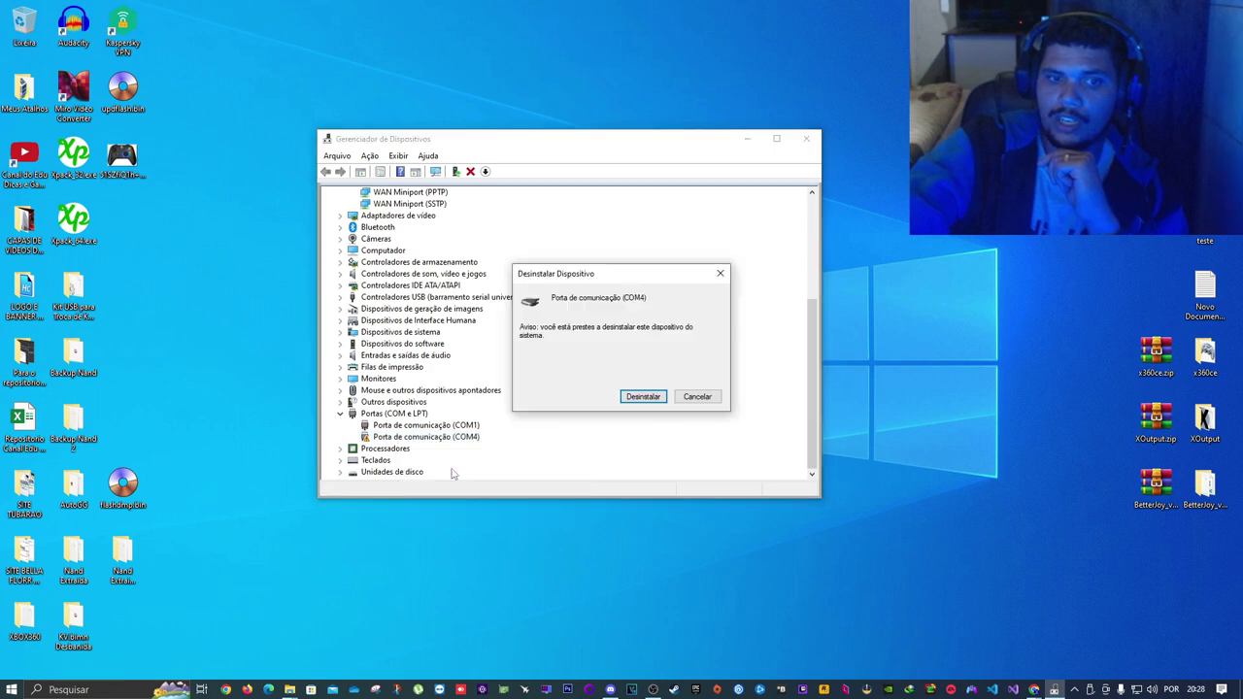
click(644, 395)
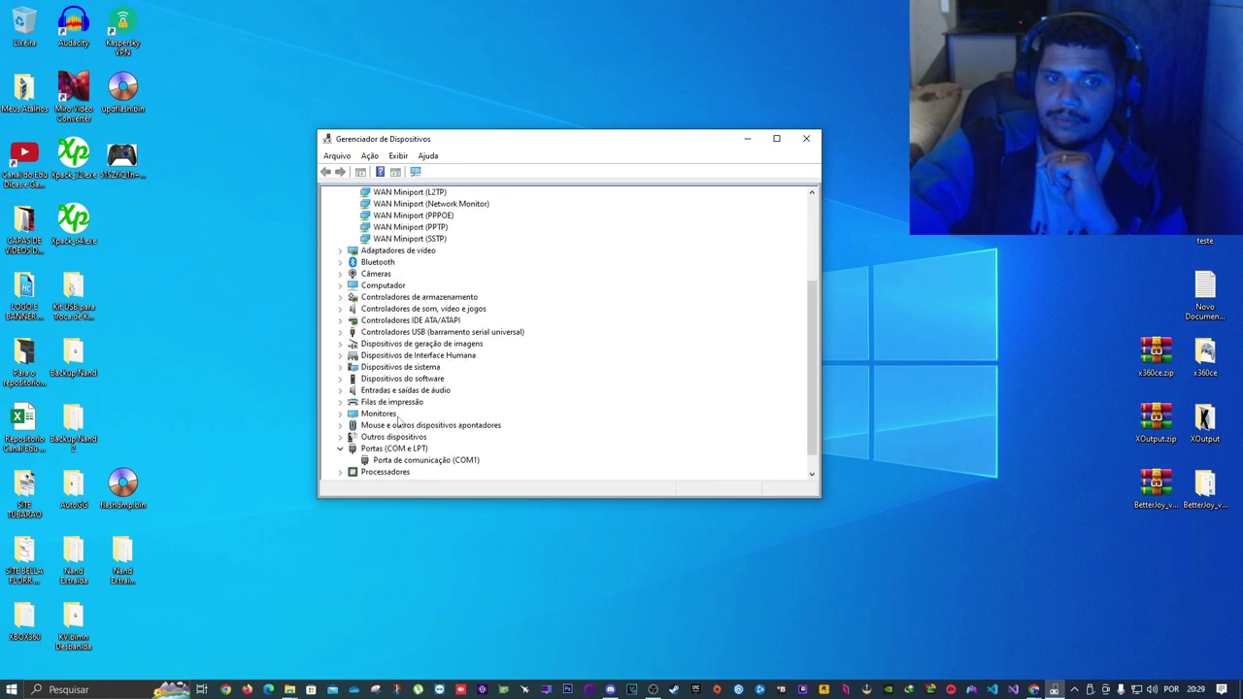
click(398, 463)
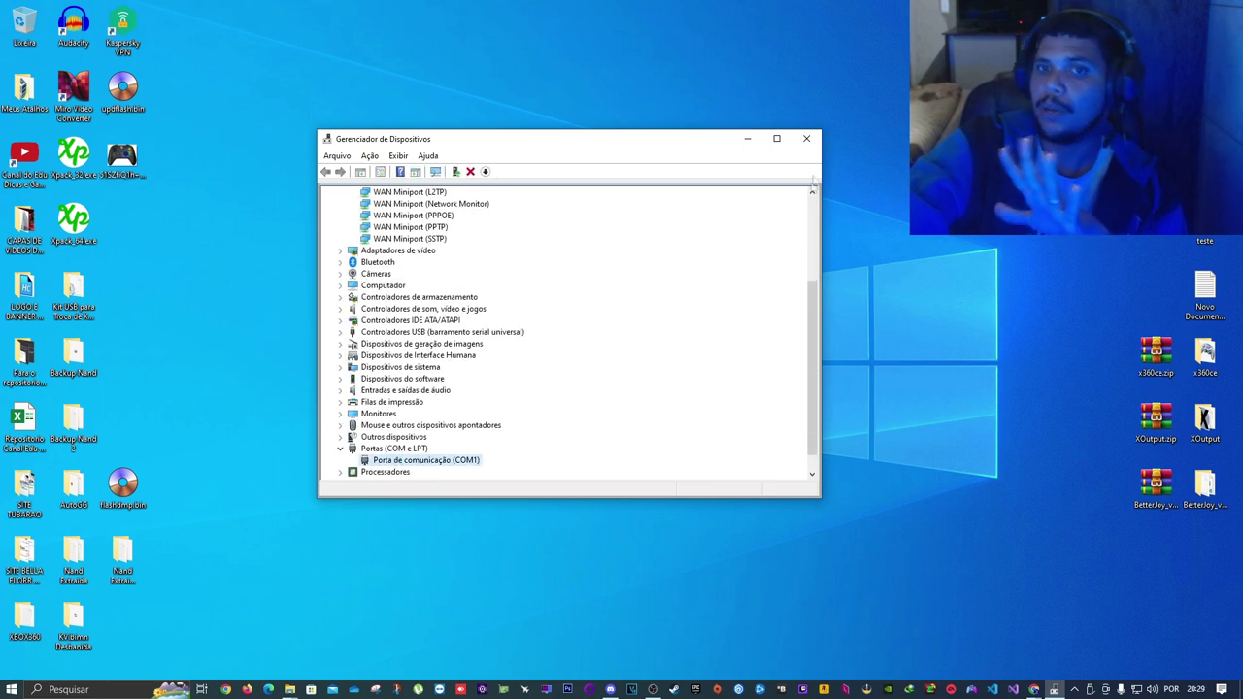